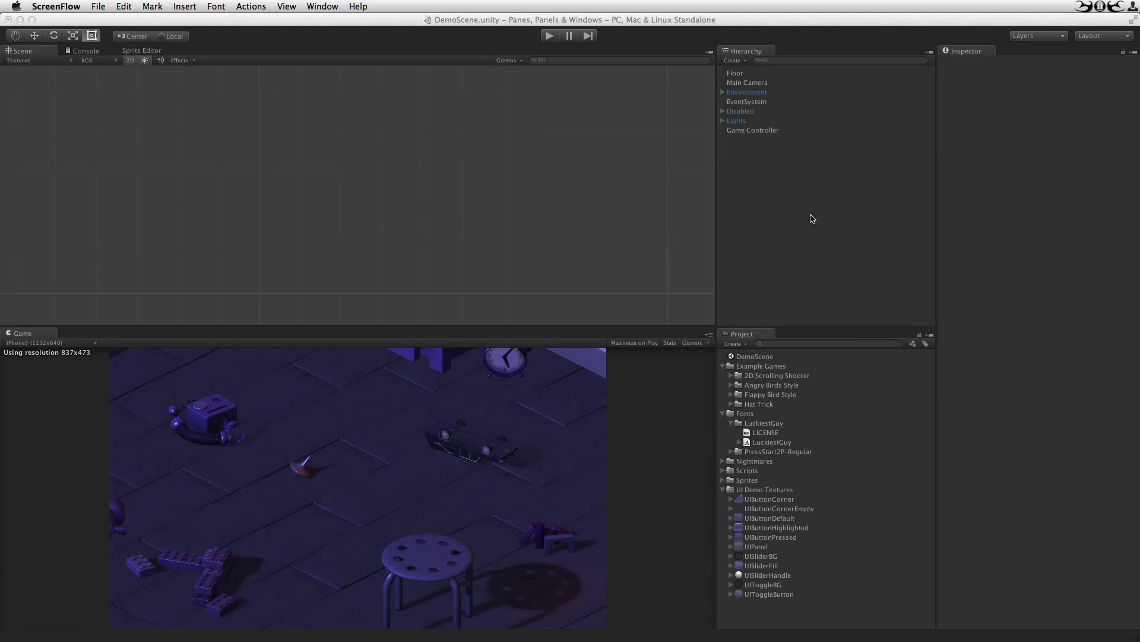
# Step: Add a UI Panel on a new canvas, shrink it and anchor it top-left
pyautogui.rightClick(768, 198)
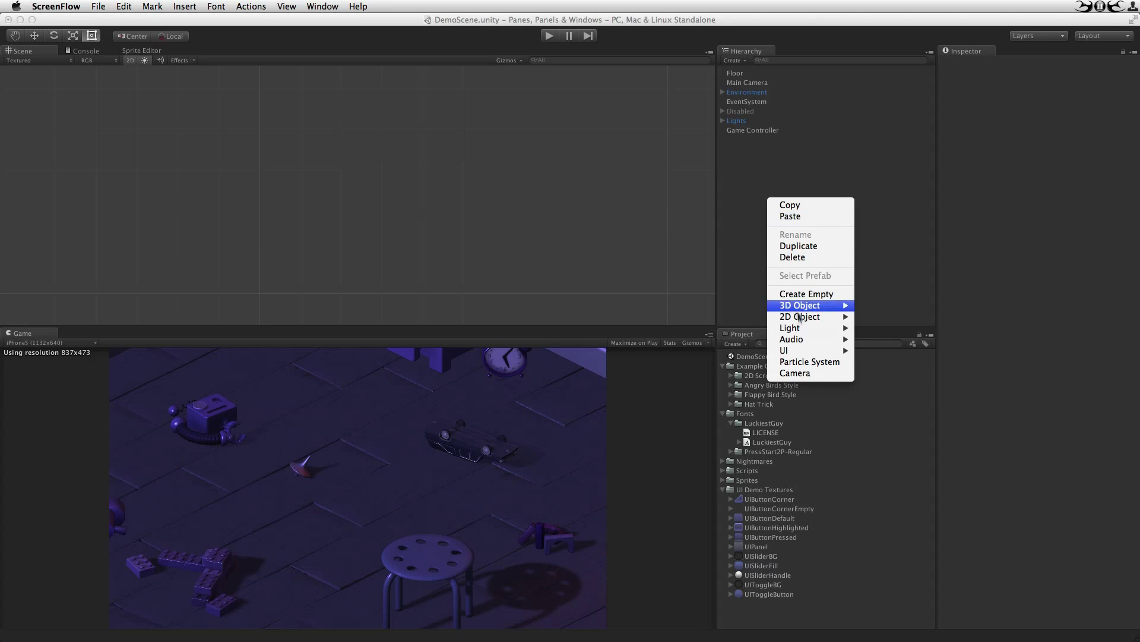
pyautogui.moveTo(800, 355)
pyautogui.click(878, 351)
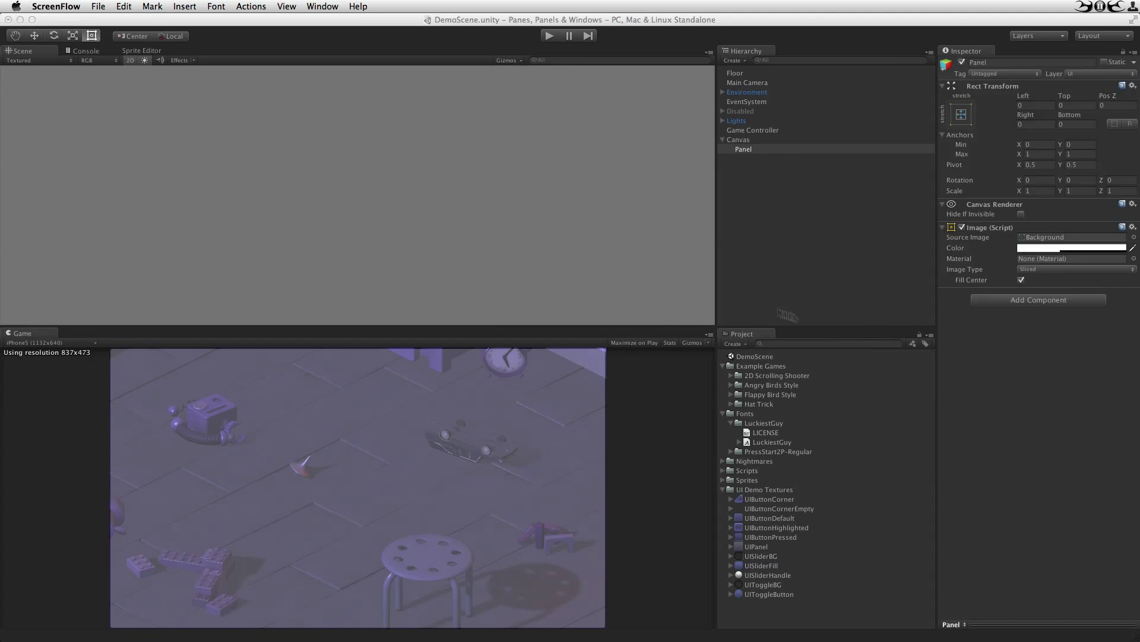
pyautogui.doubleClick(772, 149)
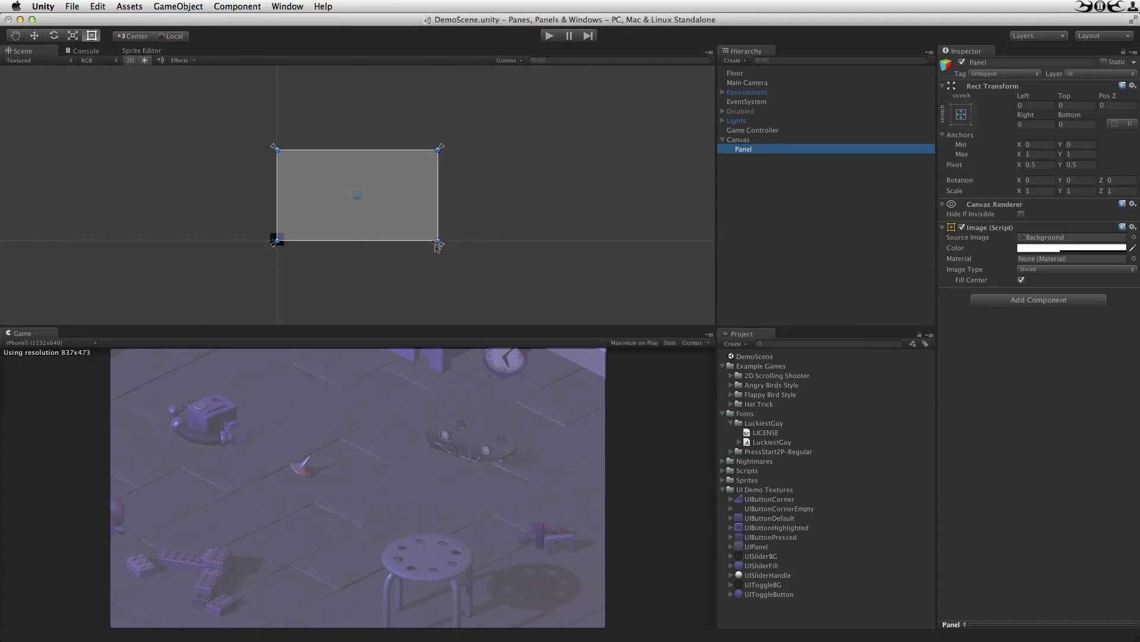
pyautogui.moveTo(442, 246); pyautogui.dragTo(315, 215)
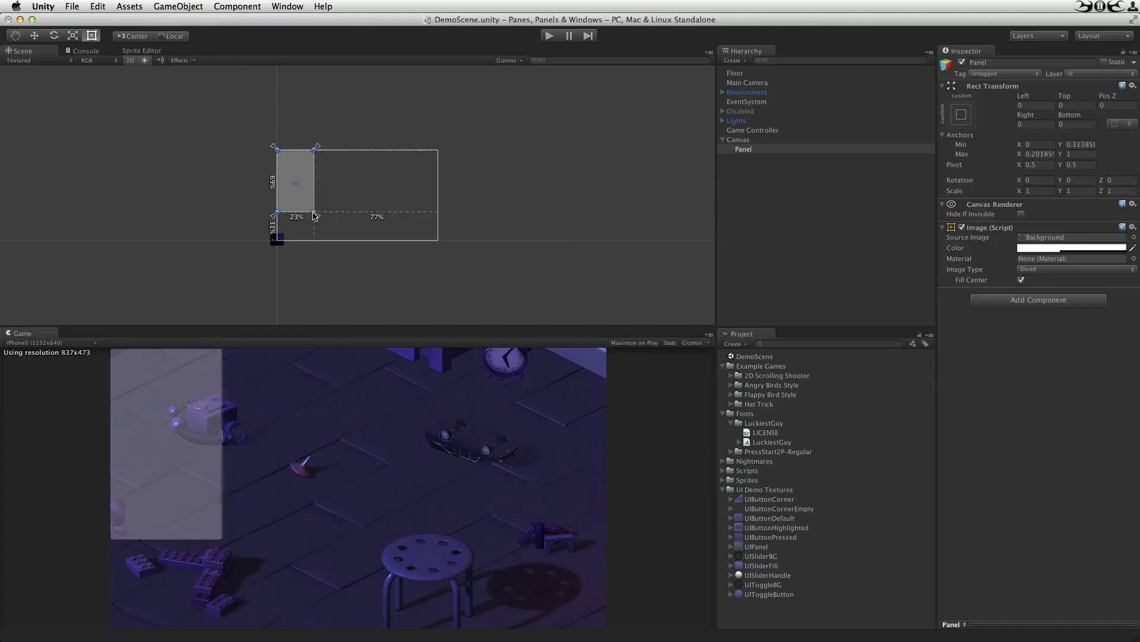
pyautogui.click(962, 115)
pyautogui.click(1002, 207)
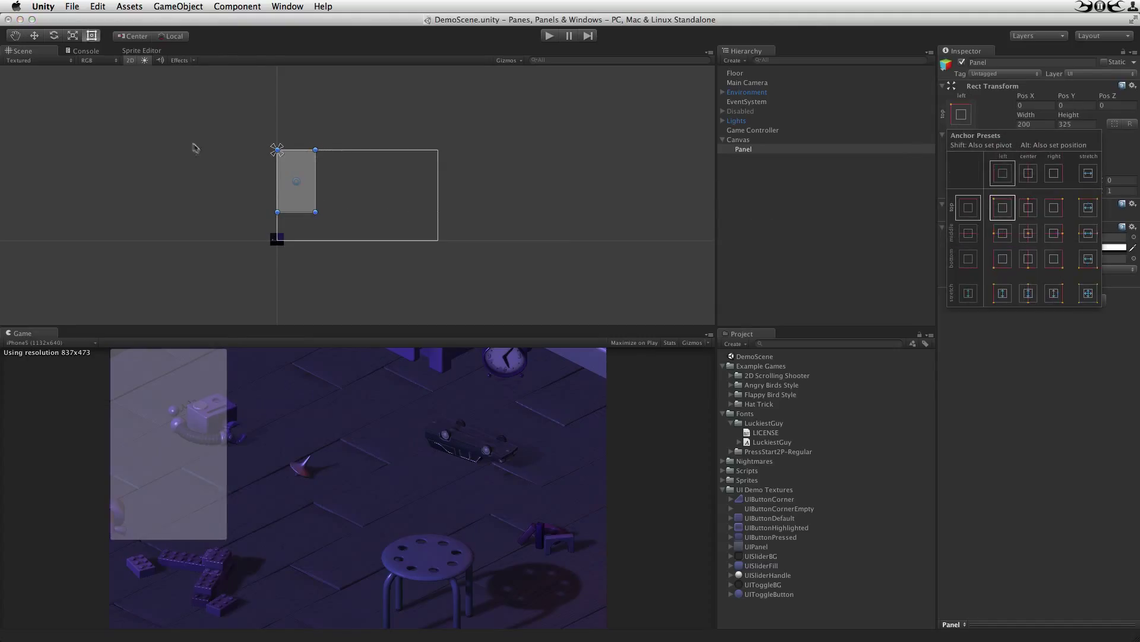
pyautogui.click(300, 201)
pyautogui.moveTo(310, 202); pyautogui.dragTo(311, 208)
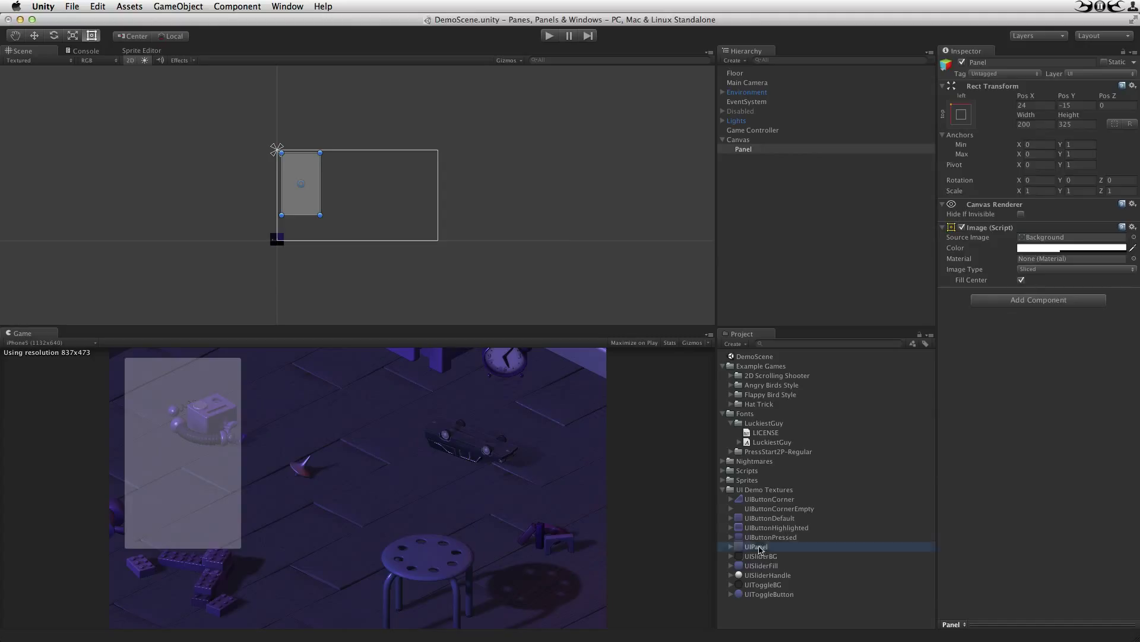
# Step: Give the panel the UIPanel_0 sprite with Fill Center turned off
pyautogui.moveTo(765, 547); pyautogui.dragTo(1038, 240)
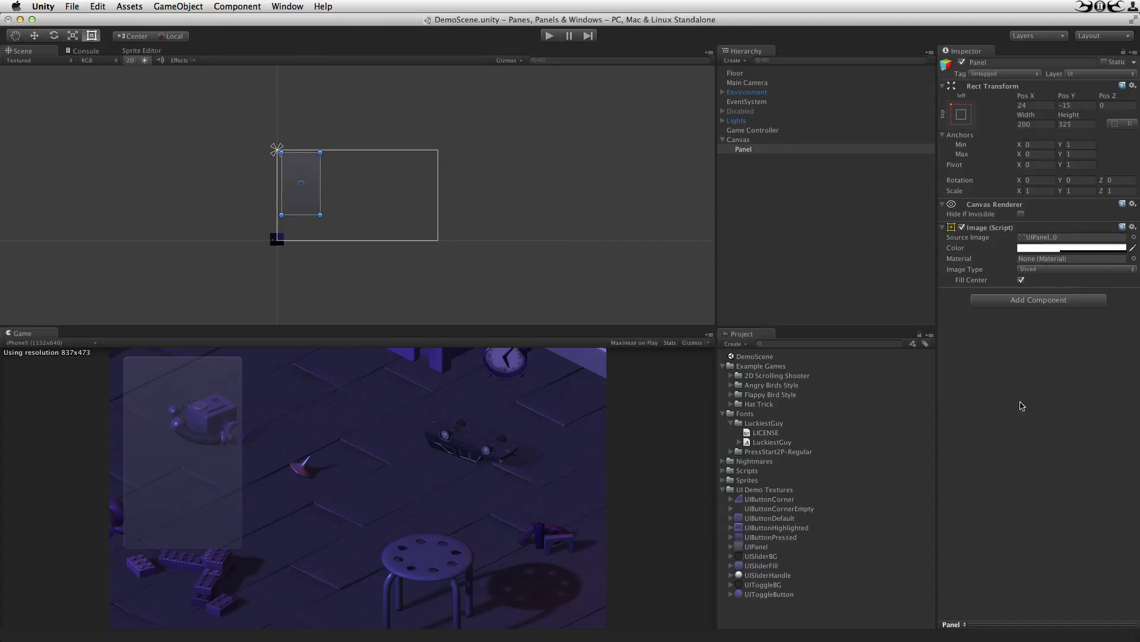
pyautogui.click(1021, 281)
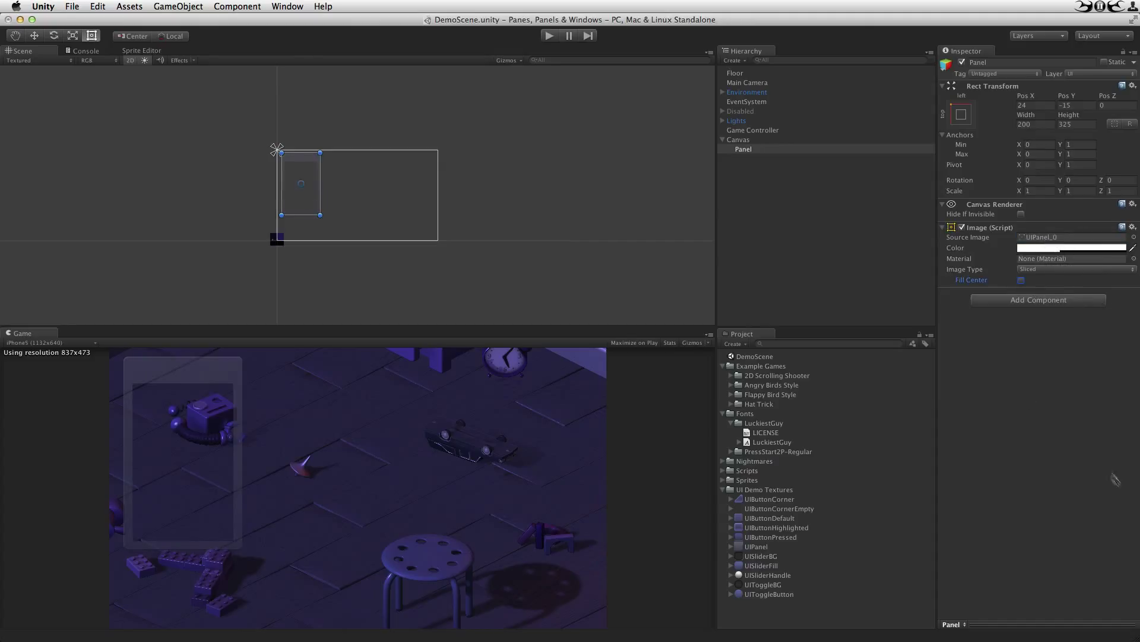
pyautogui.click(745, 150)
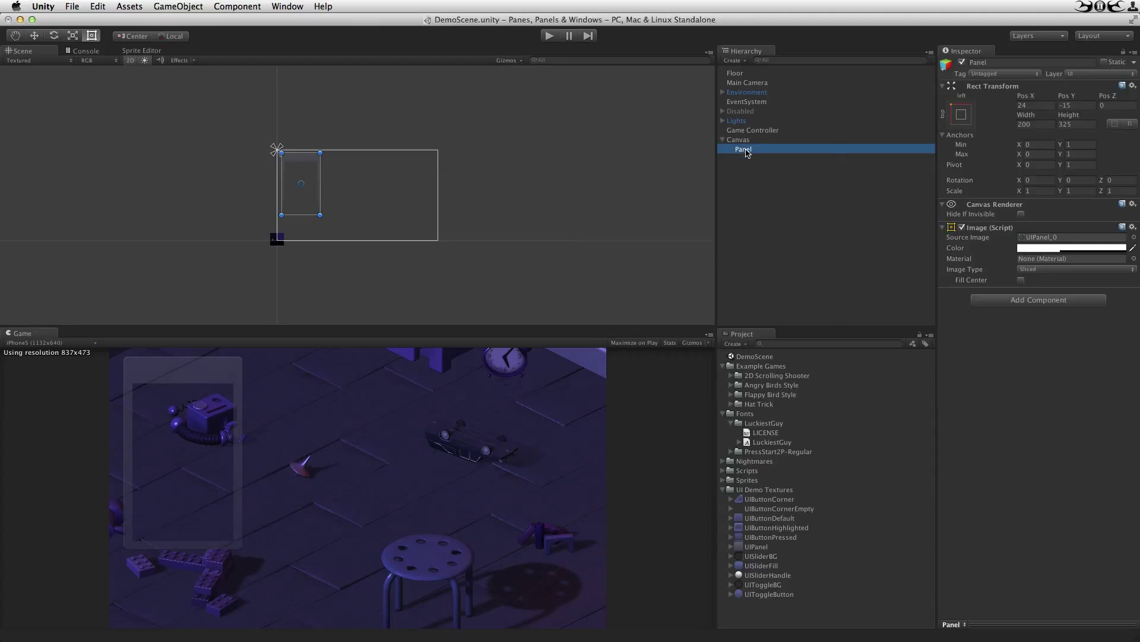
# Step: Add a Text child named Label under Panel, reading 'Panel'
pyautogui.rightClick(747, 152)
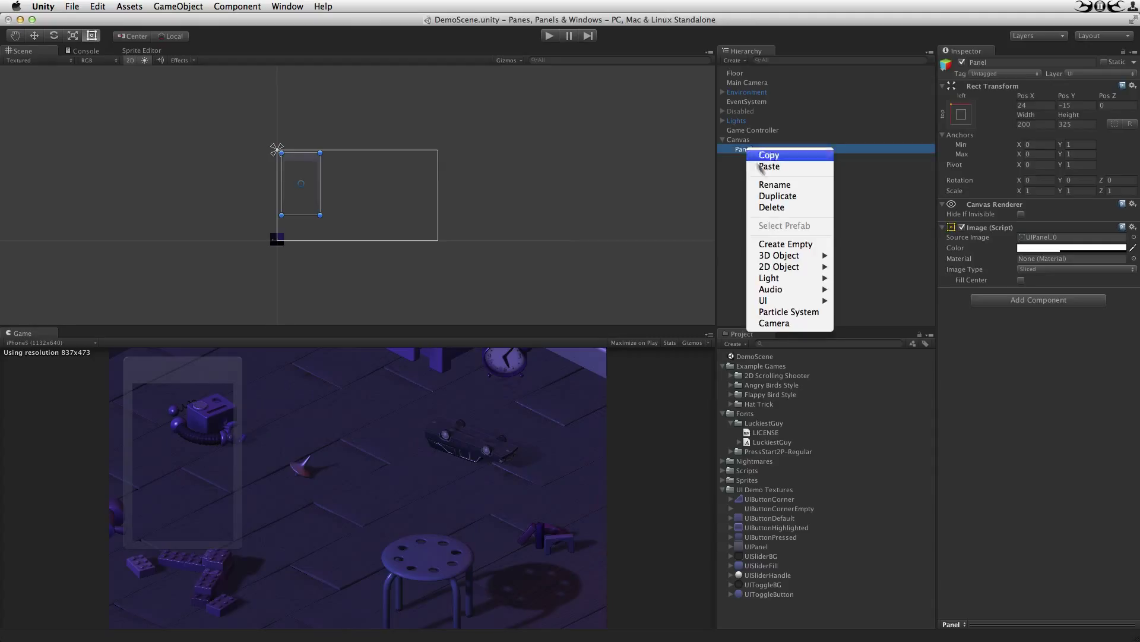
pyautogui.moveTo(831, 307)
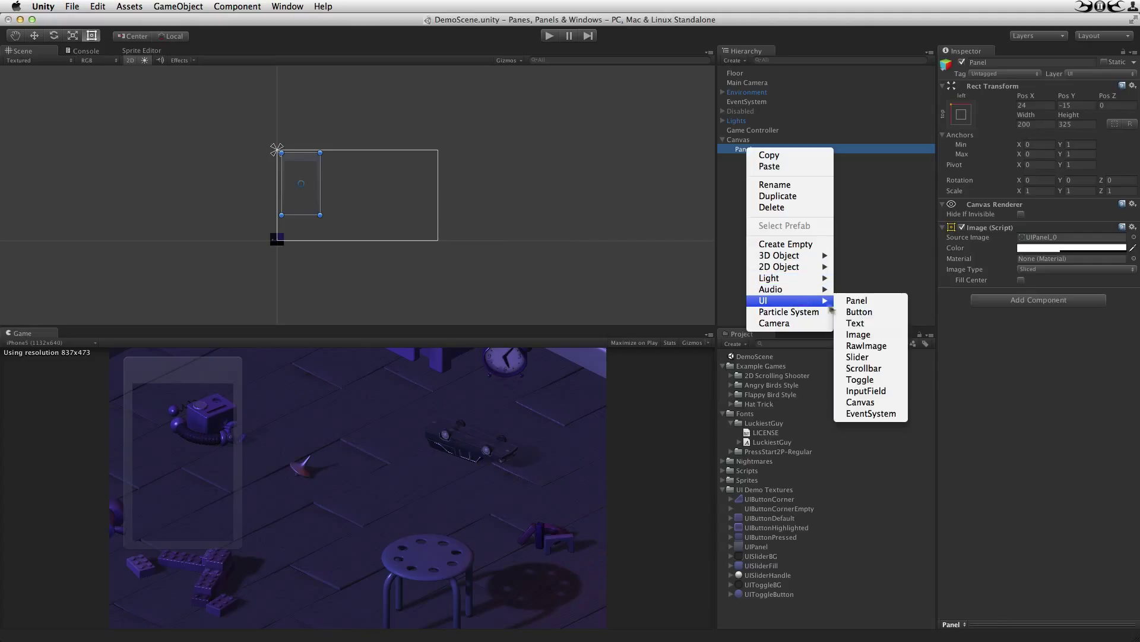
pyautogui.click(856, 323)
pyautogui.write('Label')
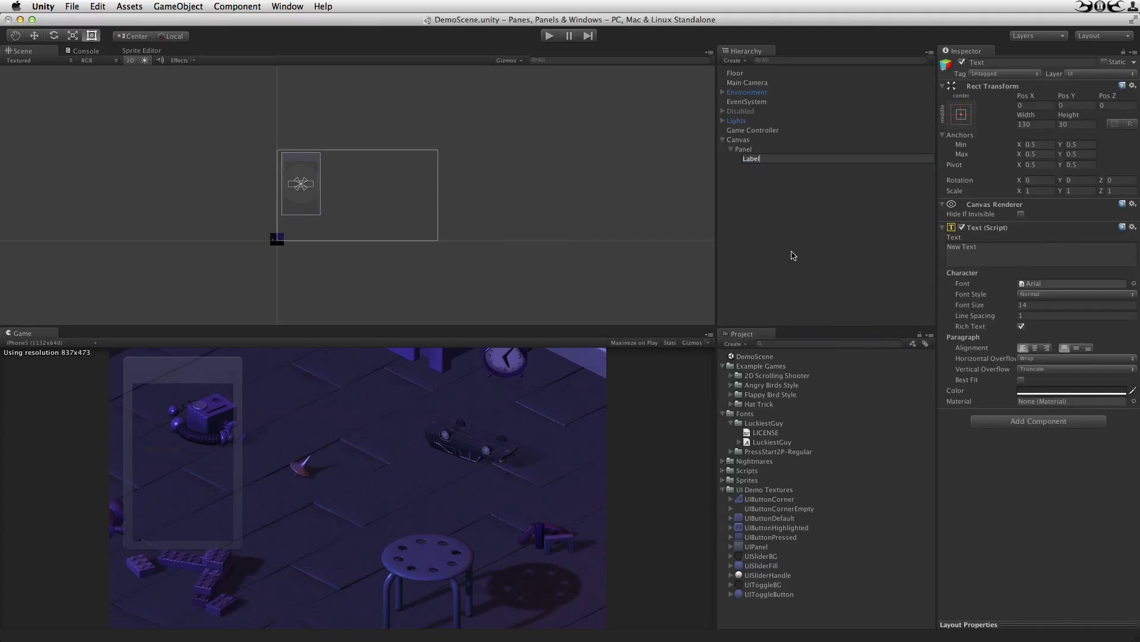
pyautogui.press('Return')
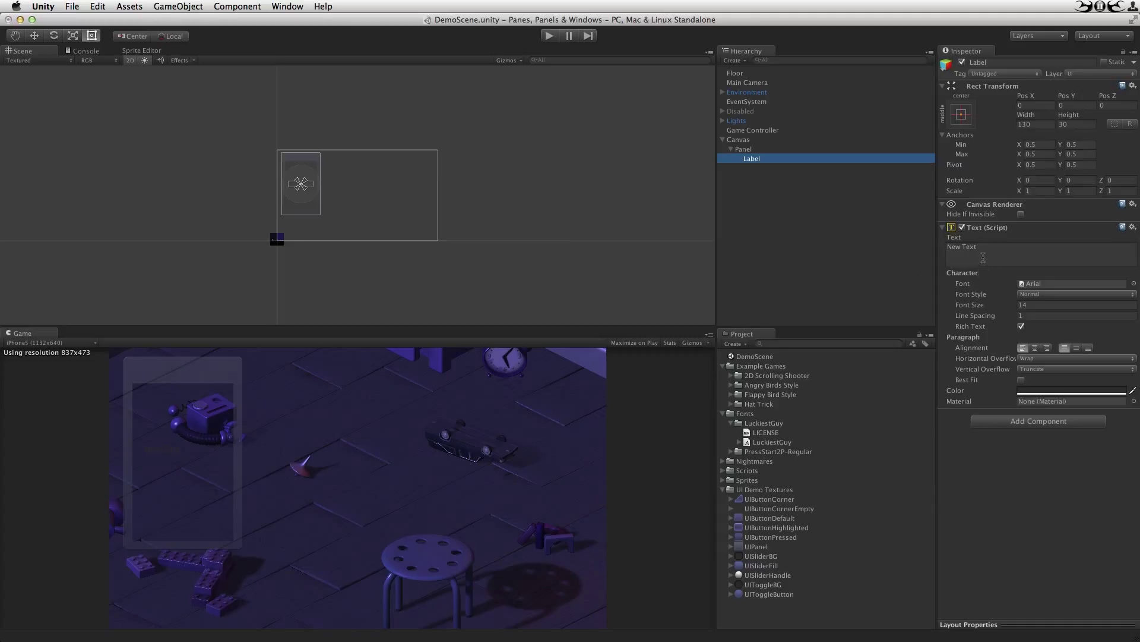
pyautogui.click(983, 257)
pyautogui.write('Panel')
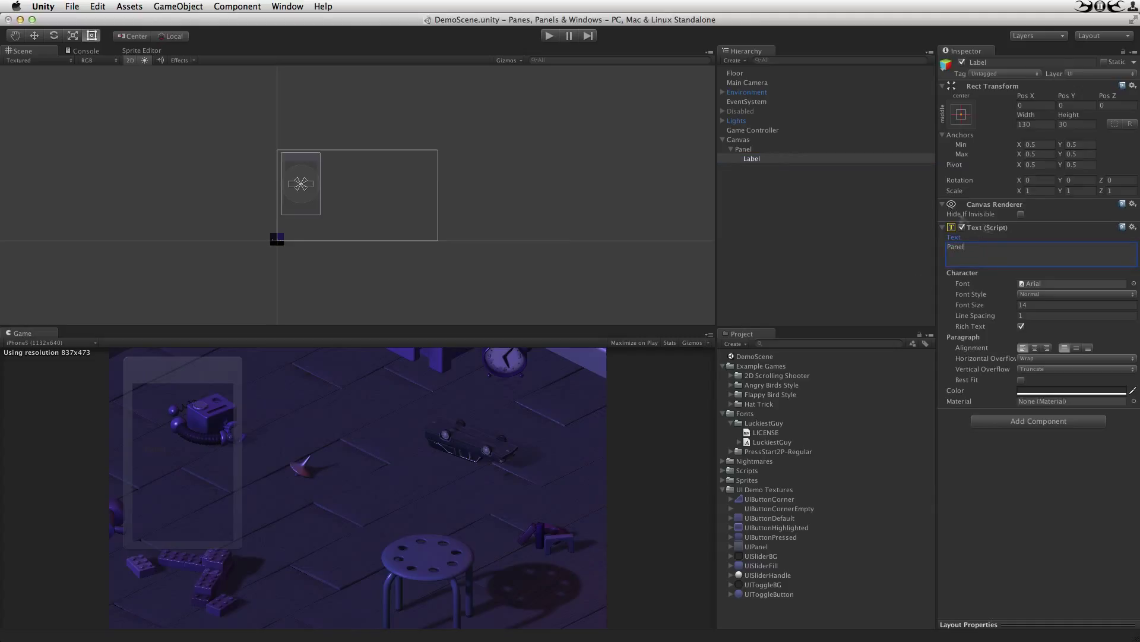
pyautogui.click(986, 512)
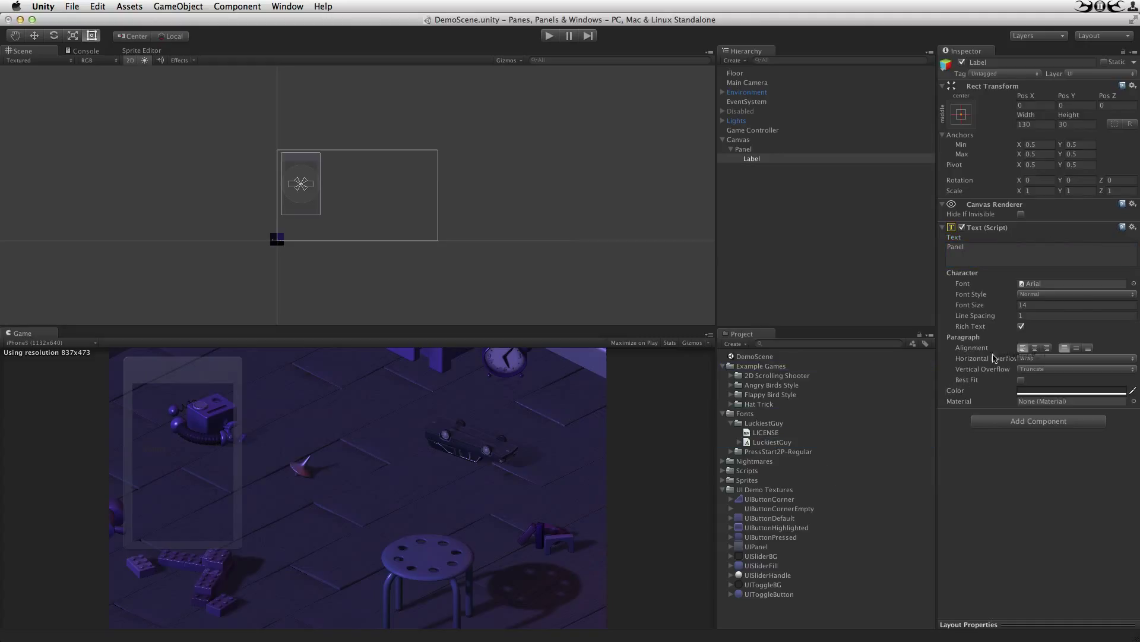
# Step: Style the label in LuckiestGuy, size 24, centred both ways, teal colour
pyautogui.moveTo(994, 358); pyautogui.dragTo(1063, 284)
pyautogui.click(1033, 305)
pyautogui.write('24')
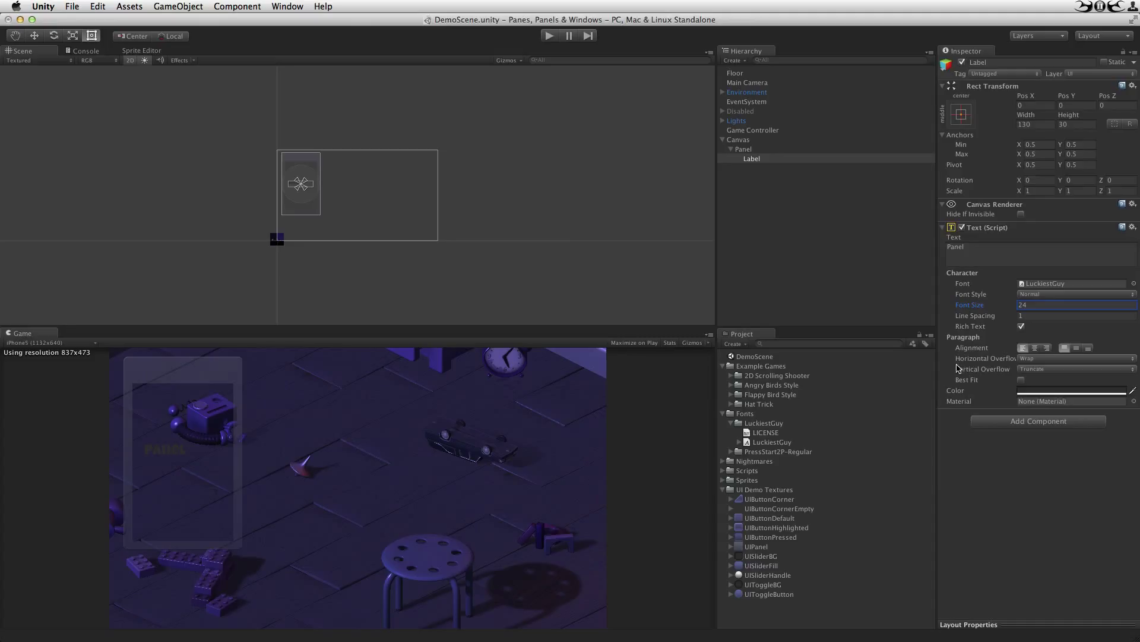
pyautogui.click(1034, 348)
pyautogui.click(1077, 348)
pyautogui.click(1067, 392)
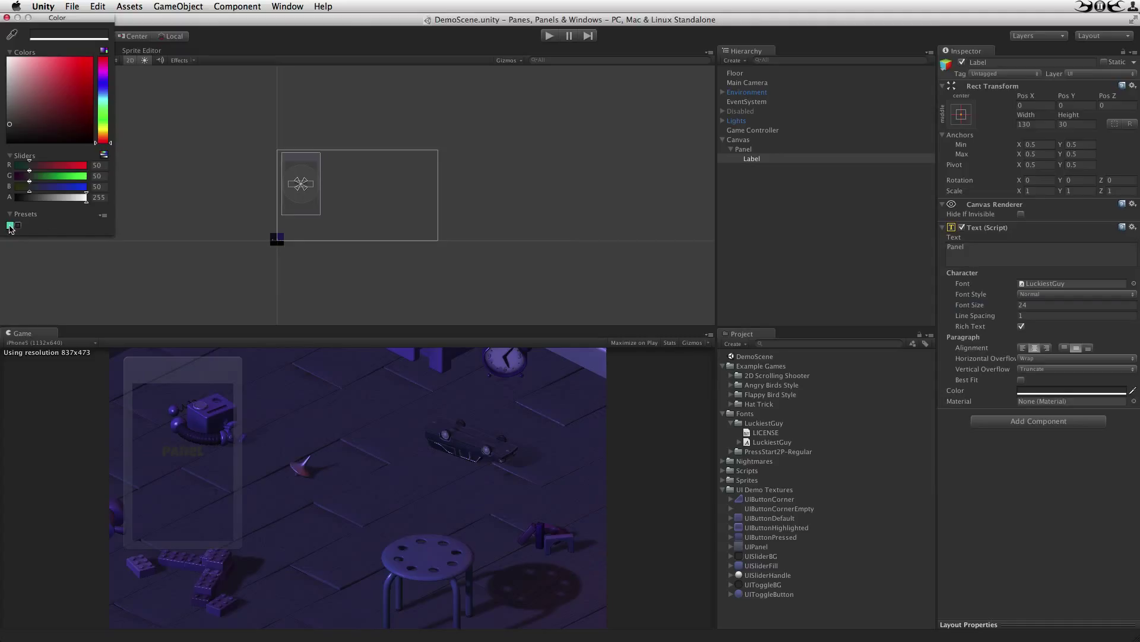
pyautogui.click(11, 225)
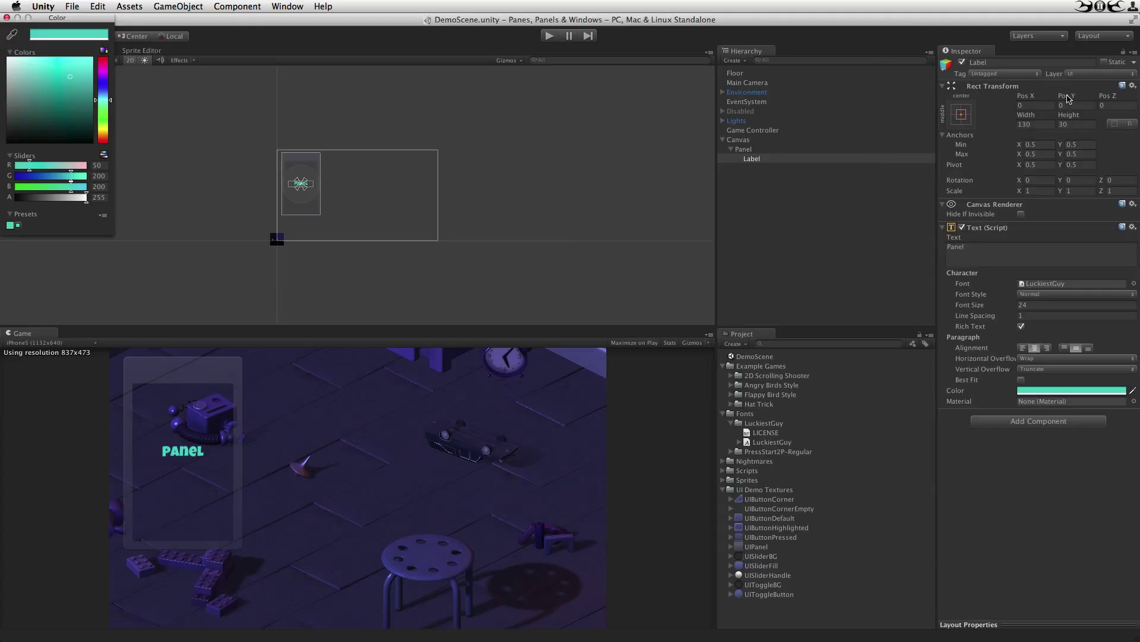
pyautogui.click(875, 158)
# Step: Stretch the label across the panel's top edge at height 45.6
pyautogui.click(962, 114)
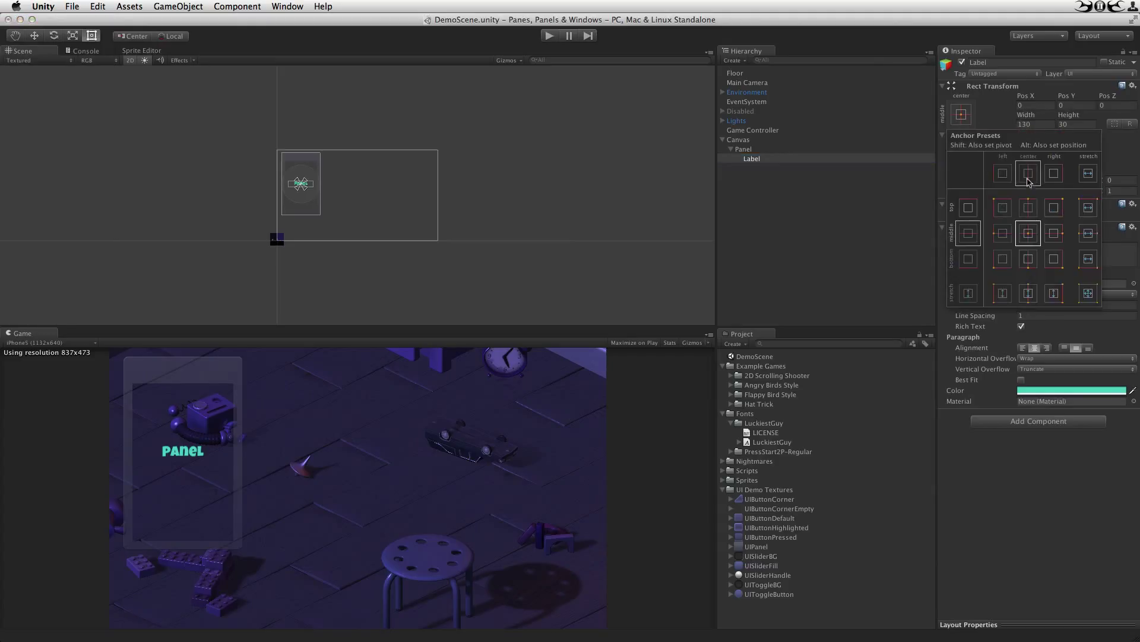
pyautogui.keyDown('alt'); pyautogui.click(1095, 212); pyautogui.keyUp('alt')
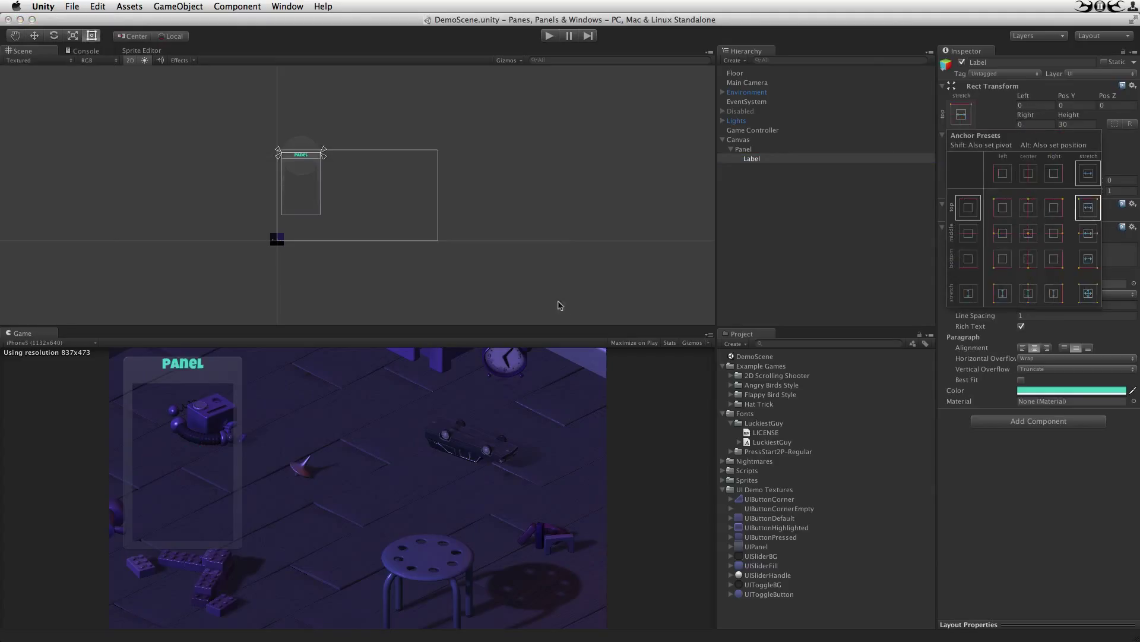
pyautogui.click(1060, 467)
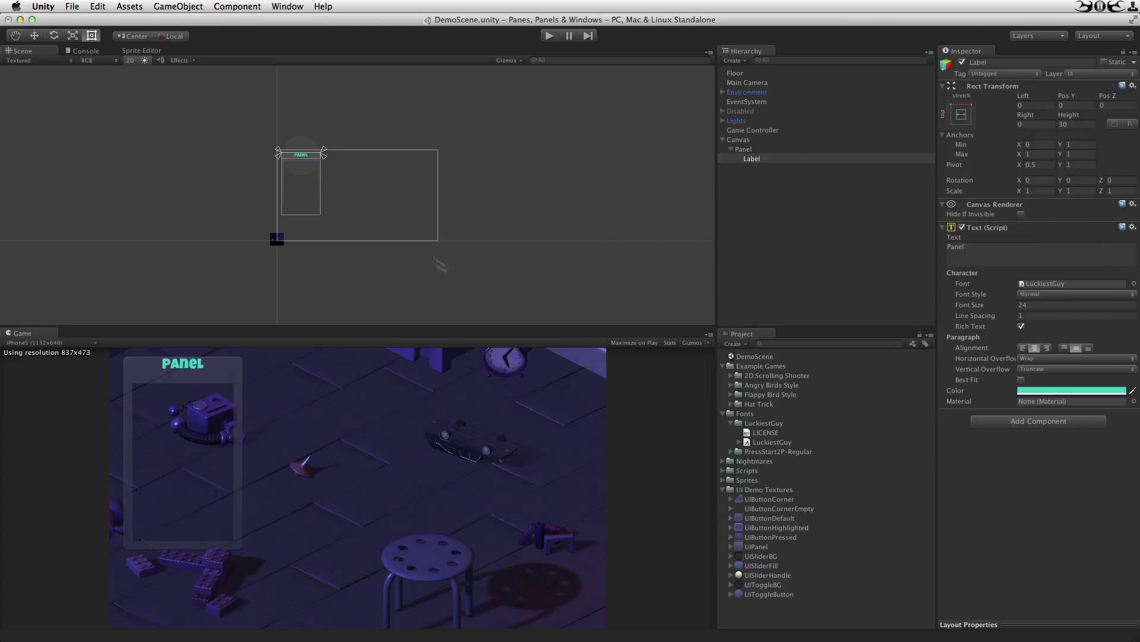
pyautogui.press('f')
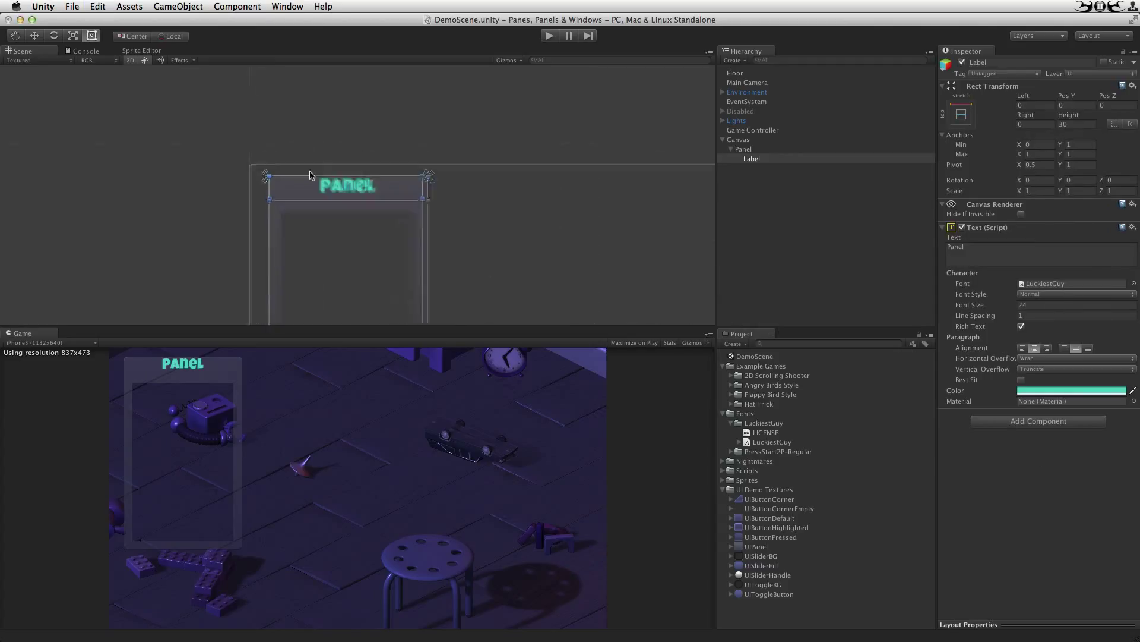
pyautogui.moveTo(347, 209); pyautogui.dragTo(347, 223)
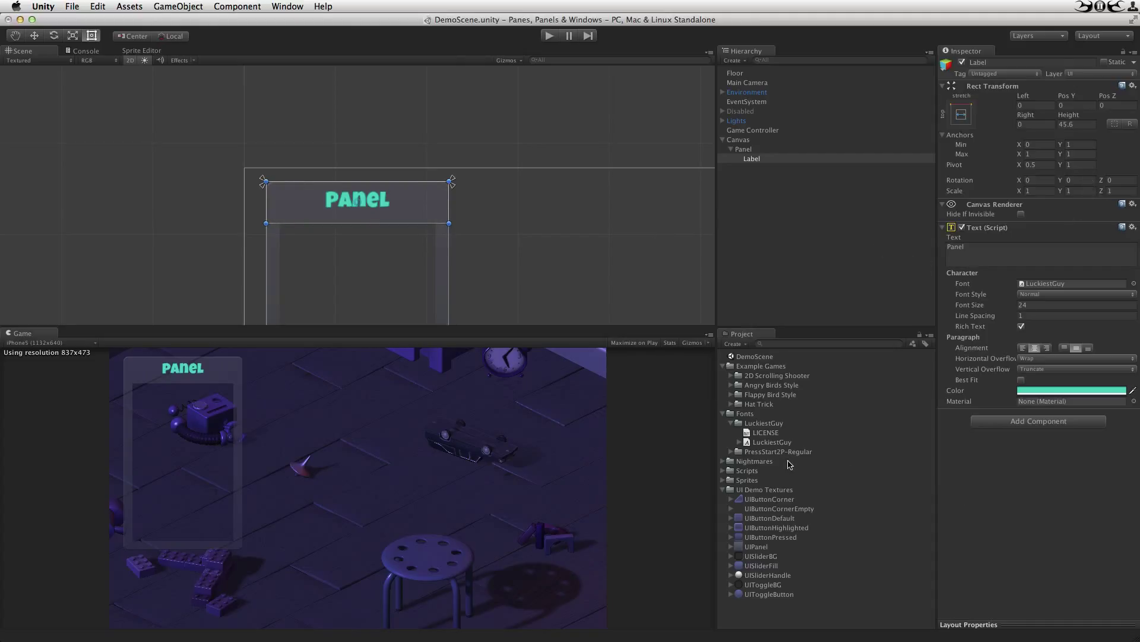
pyautogui.click(751, 149)
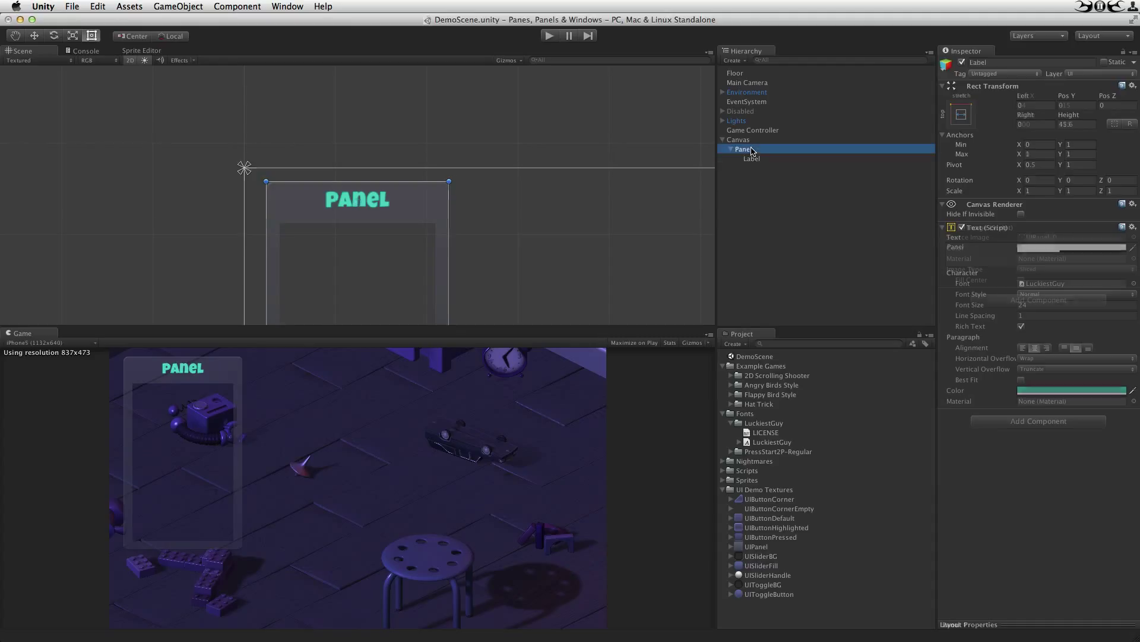
# Step: Add an Image under Panel named 'Drag Zone'
pyautogui.rightClick(746, 151)
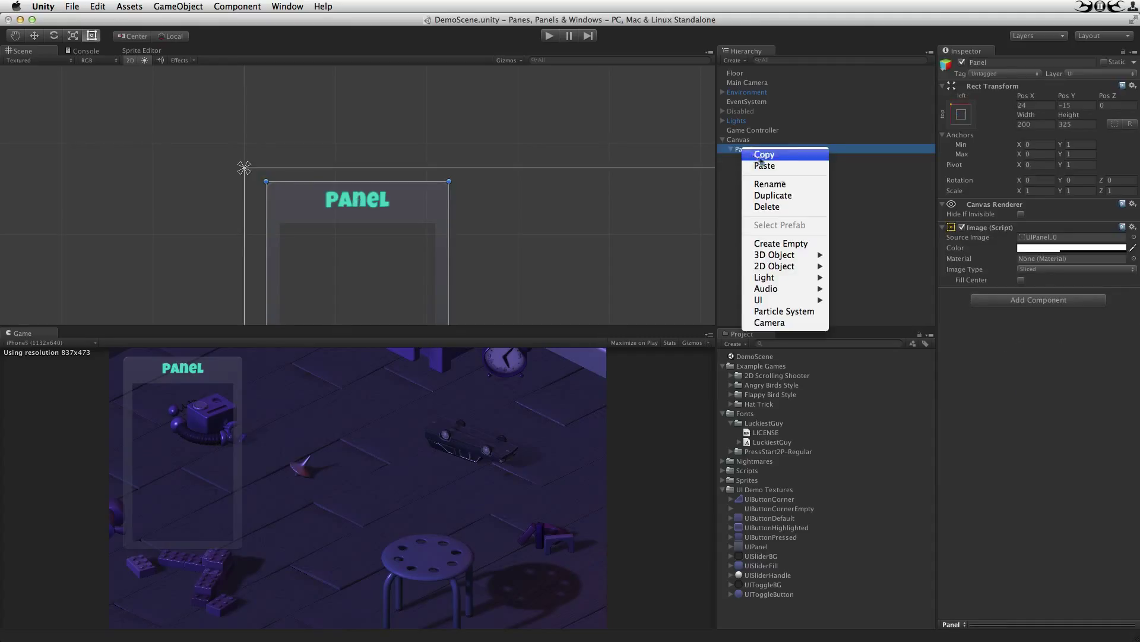
pyautogui.moveTo(803, 303)
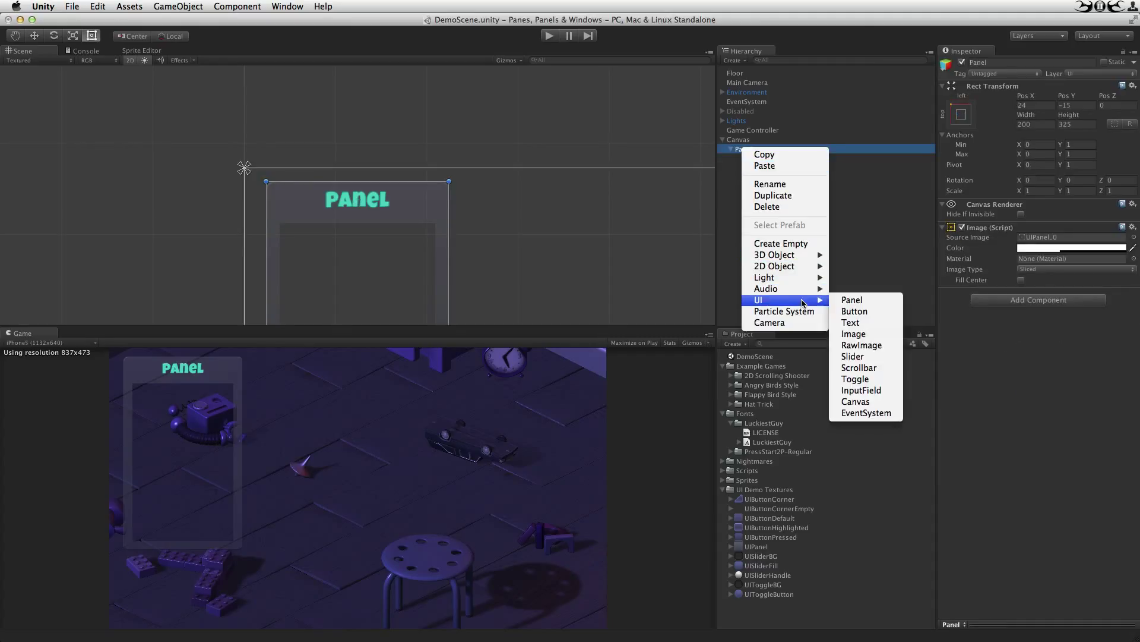
pyautogui.click(853, 333)
pyautogui.press('Return')
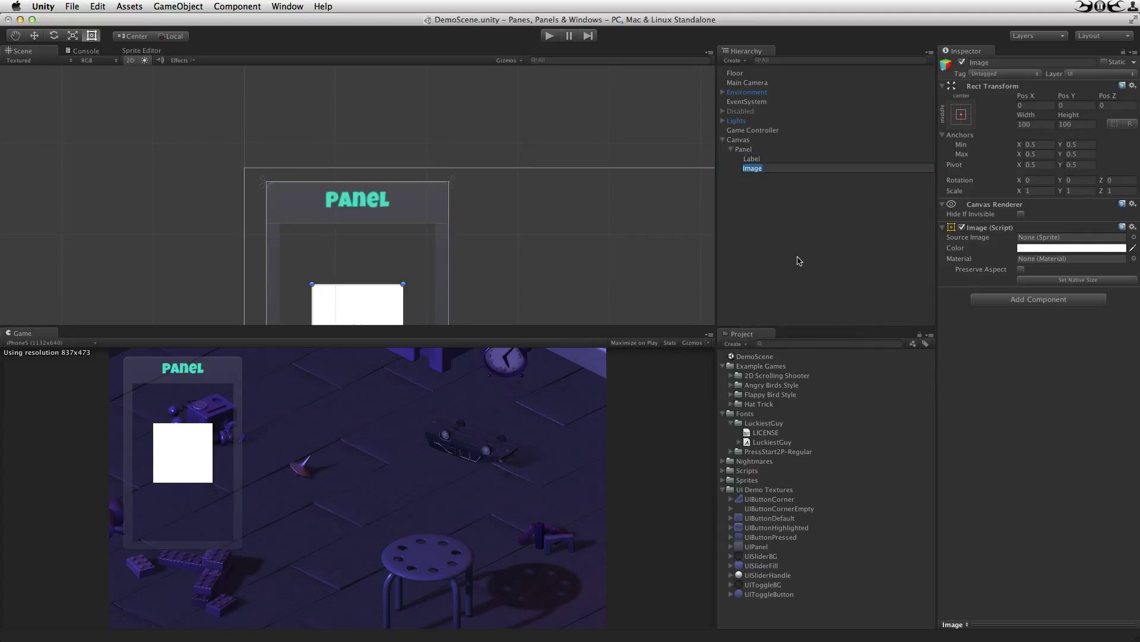
pyautogui.write('Drag Z')
pyautogui.write('one')
pyautogui.press('Return')
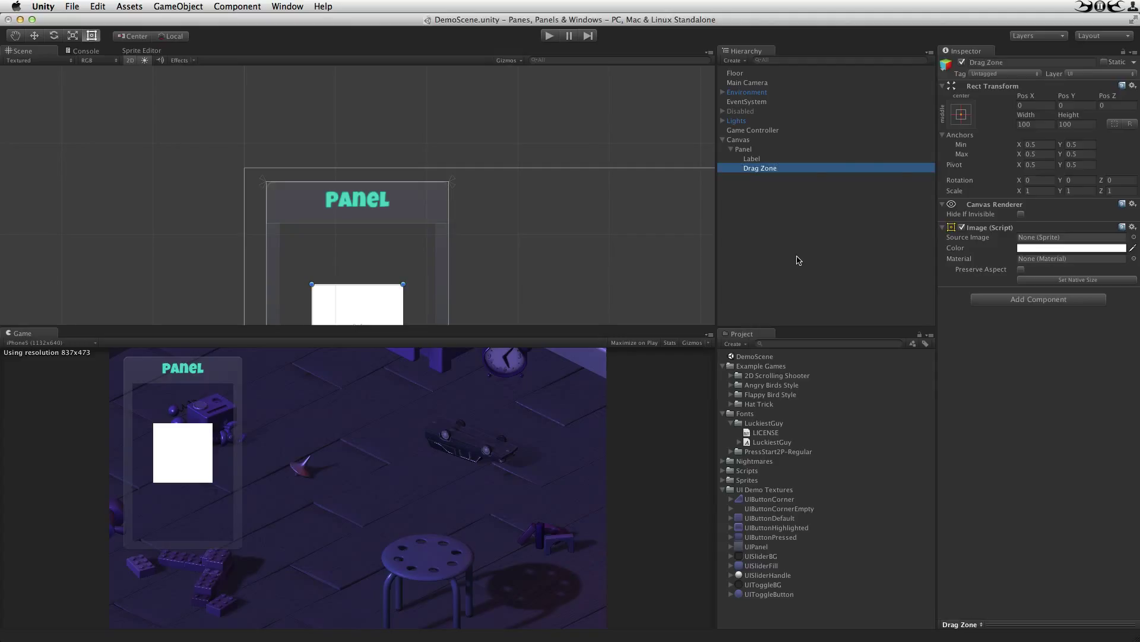
# Step: Anchor Drag Zone as a full-width top strip, 45.6 high
pyautogui.click(962, 116)
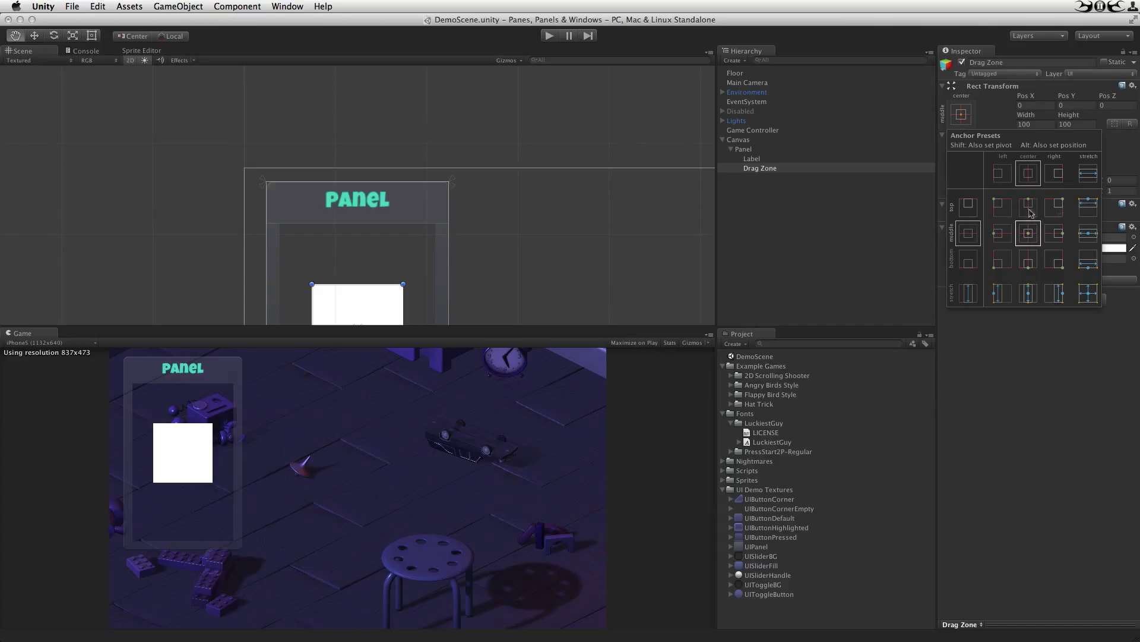
pyautogui.keyDown('alt'); pyautogui.keyDown('shift'); pyautogui.click(1093, 205); pyautogui.keyUp('shift'); pyautogui.keyUp('alt')
pyautogui.click(366, 273)
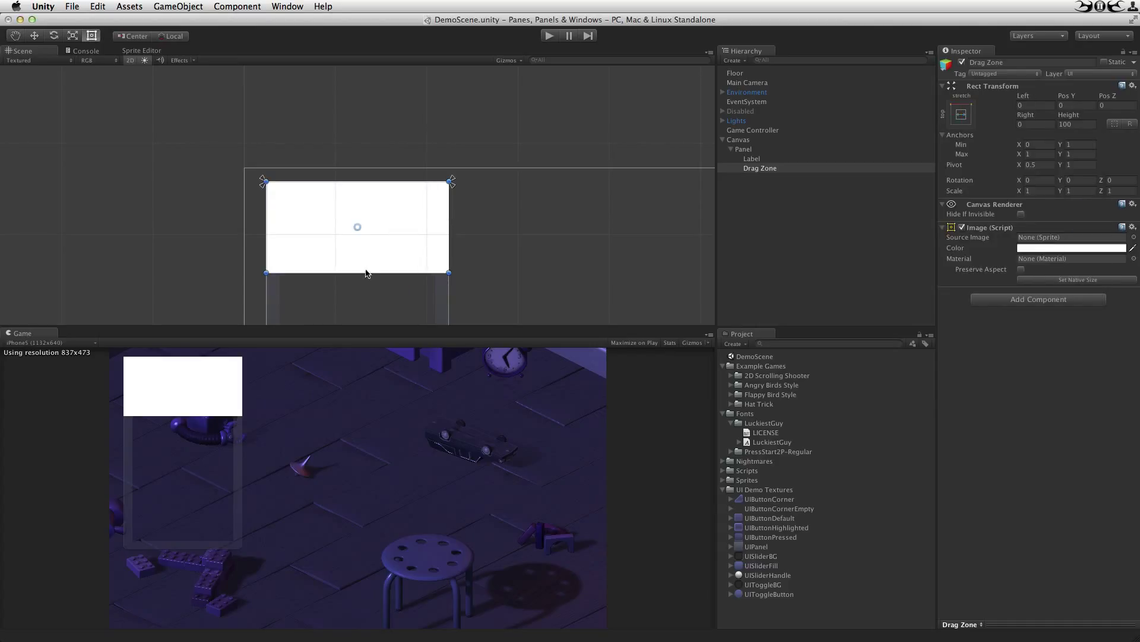
pyautogui.moveTo(367, 274); pyautogui.dragTo(368, 224)
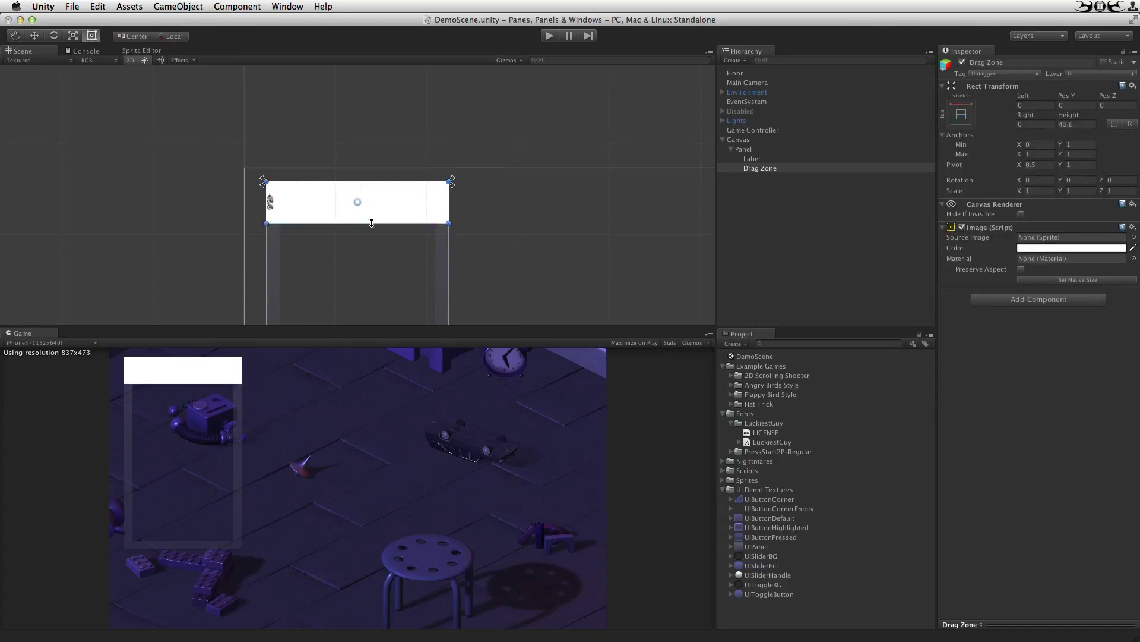
# Step: Make Drag Zone fully transparent and attach the DragPanel script
pyautogui.click(1042, 250)
pyautogui.moveTo(68, 197); pyautogui.dragTo(7, 205)
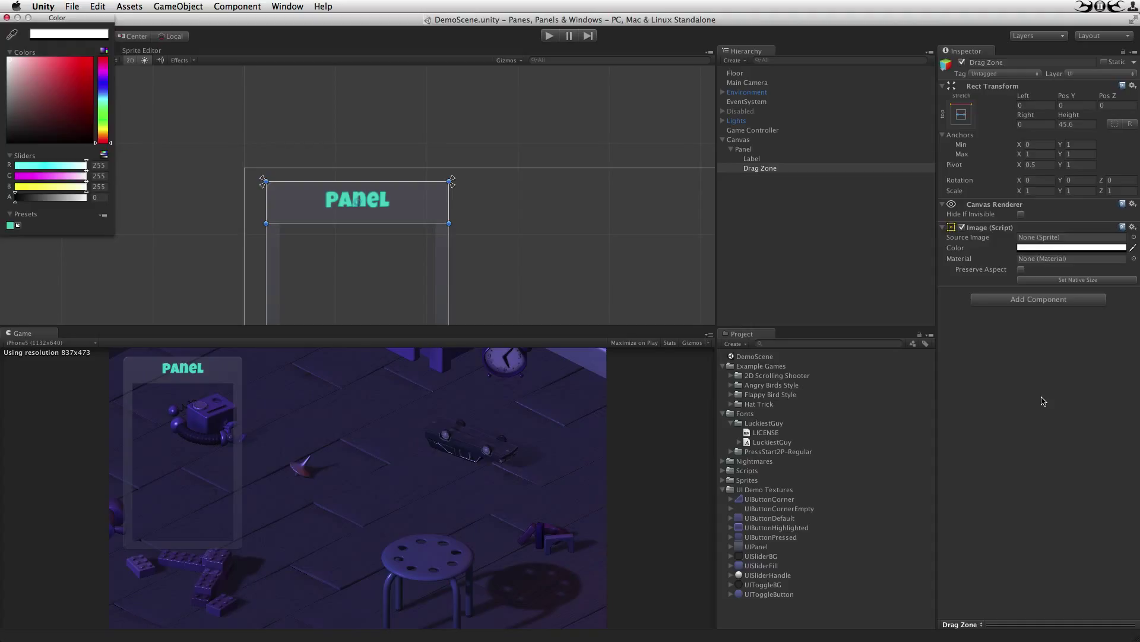
pyautogui.click(1044, 401)
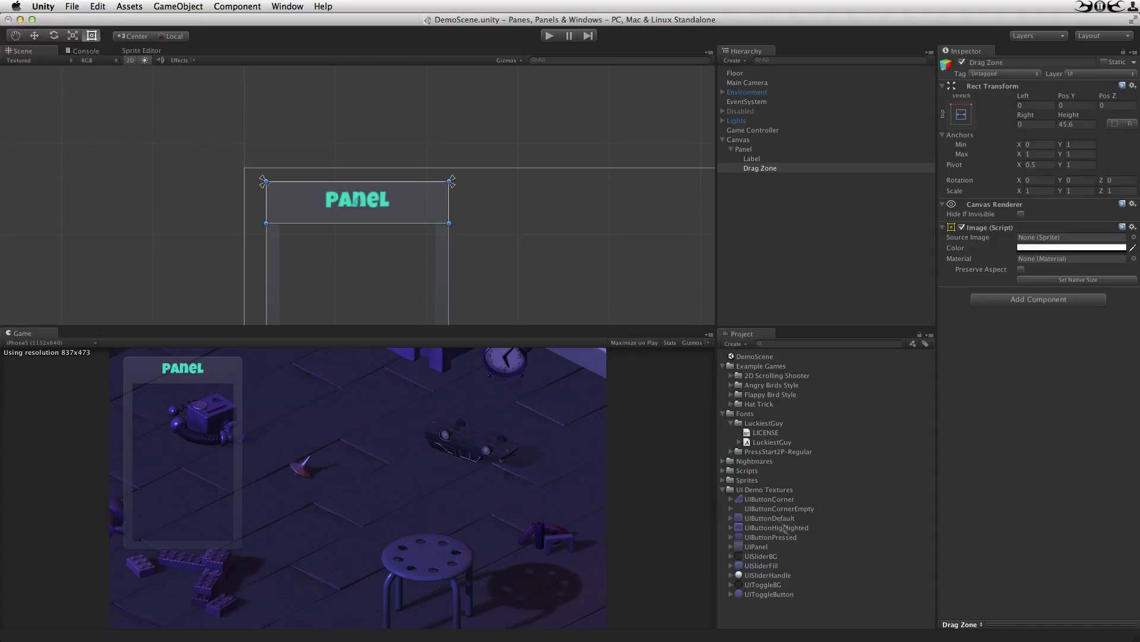
pyautogui.click(723, 471)
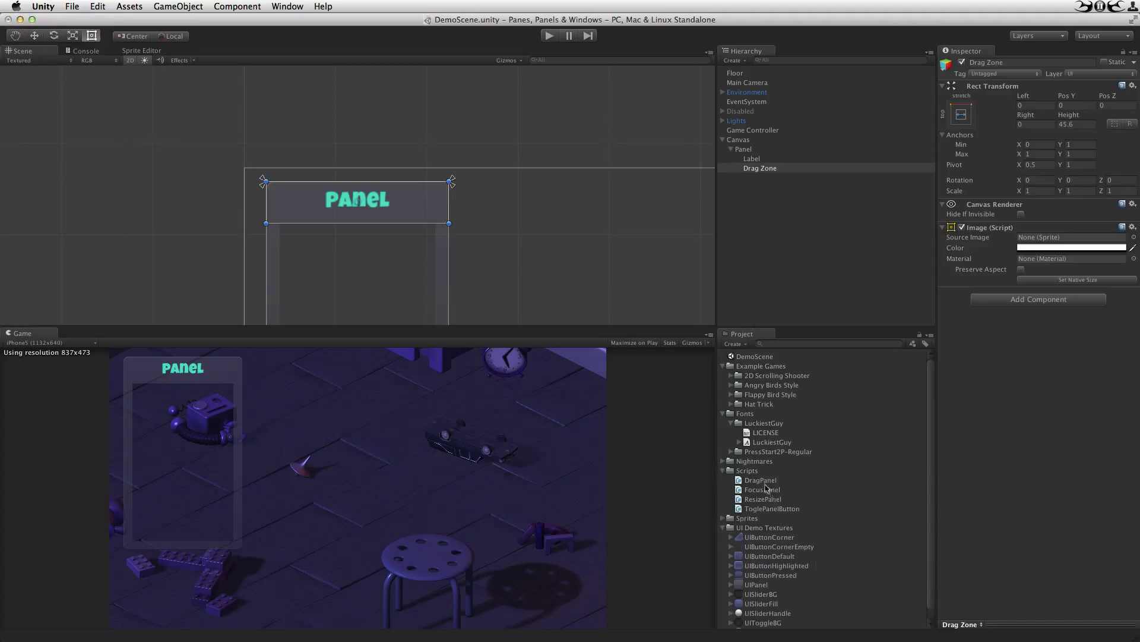
pyautogui.moveTo(763, 480); pyautogui.dragTo(1013, 474)
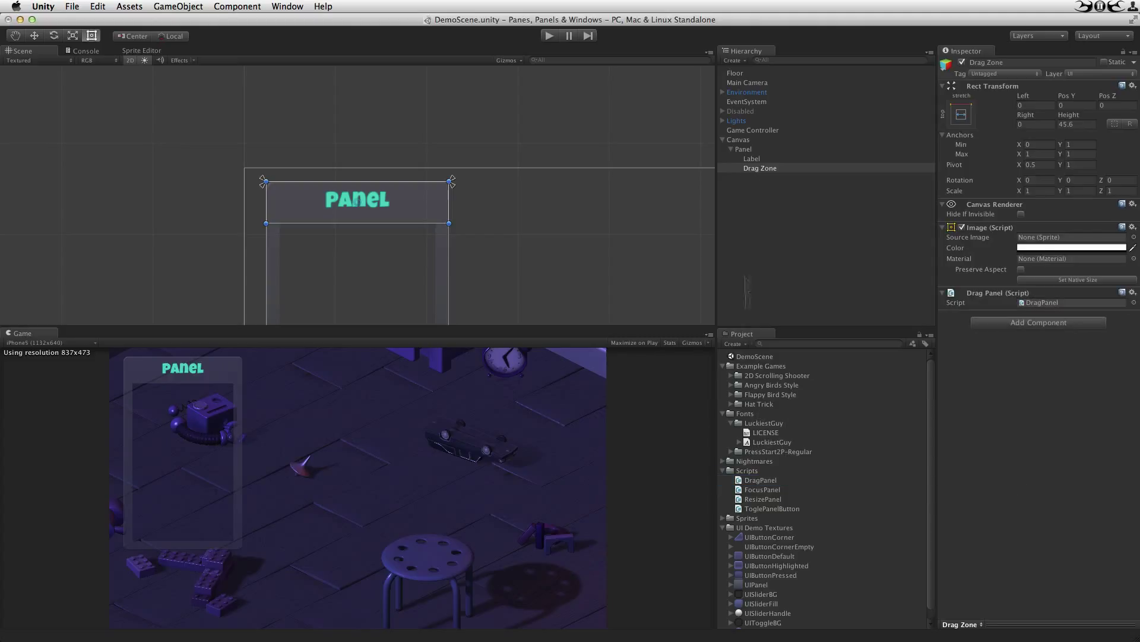
# Step: Add a Button under Panel with the UIToggleButton sprite at native size, anchored top-right
pyautogui.rightClick(741, 151)
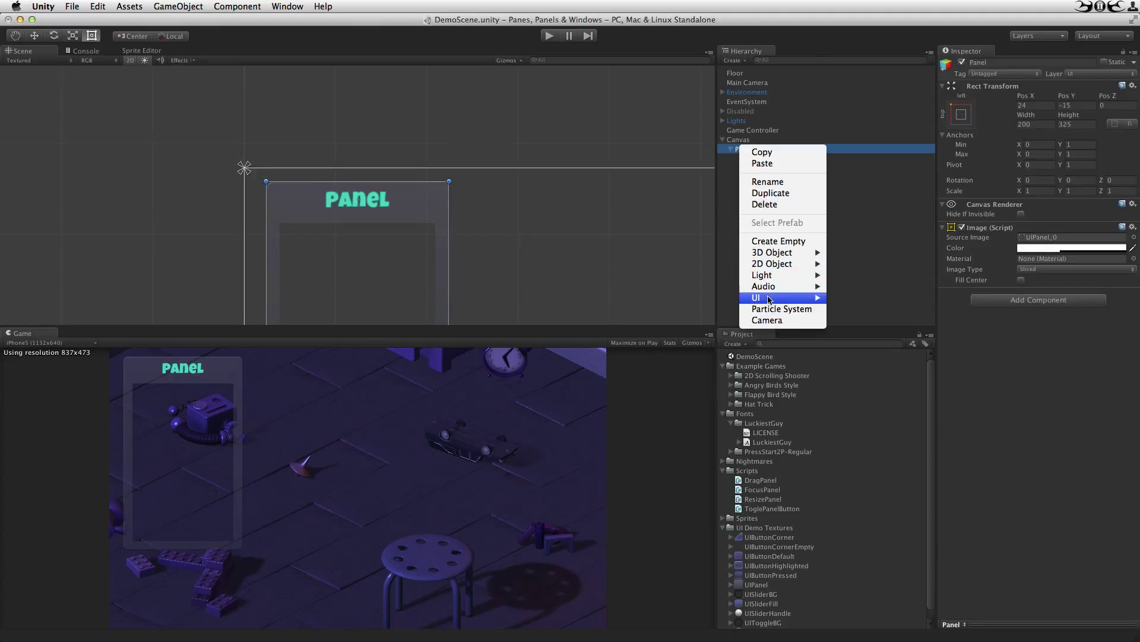
pyautogui.moveTo(769, 298)
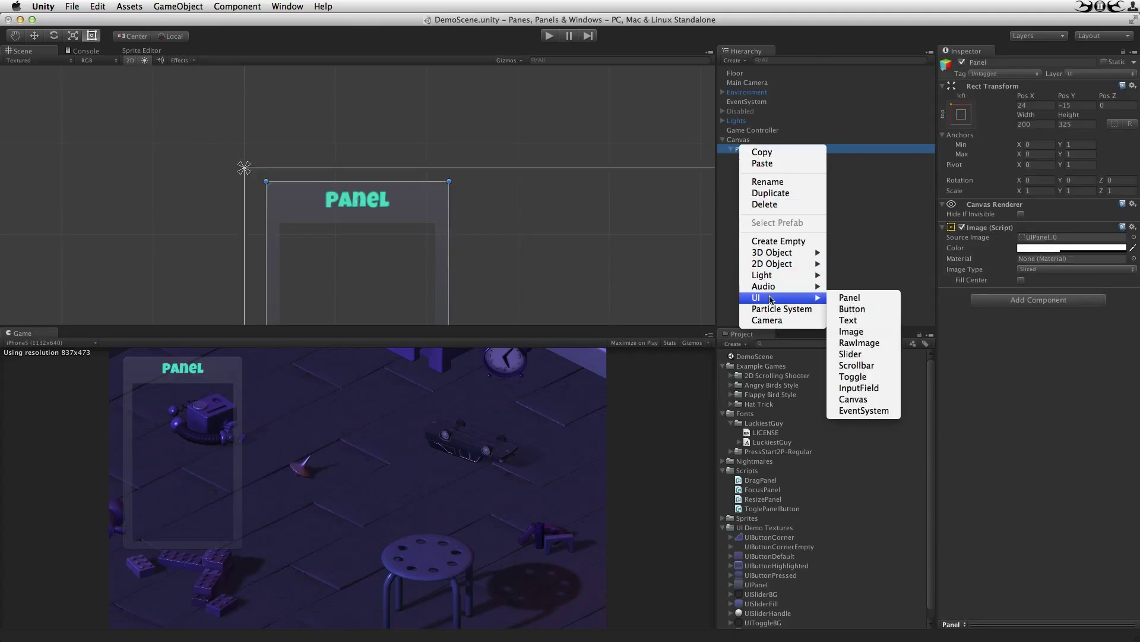
pyautogui.click(849, 313)
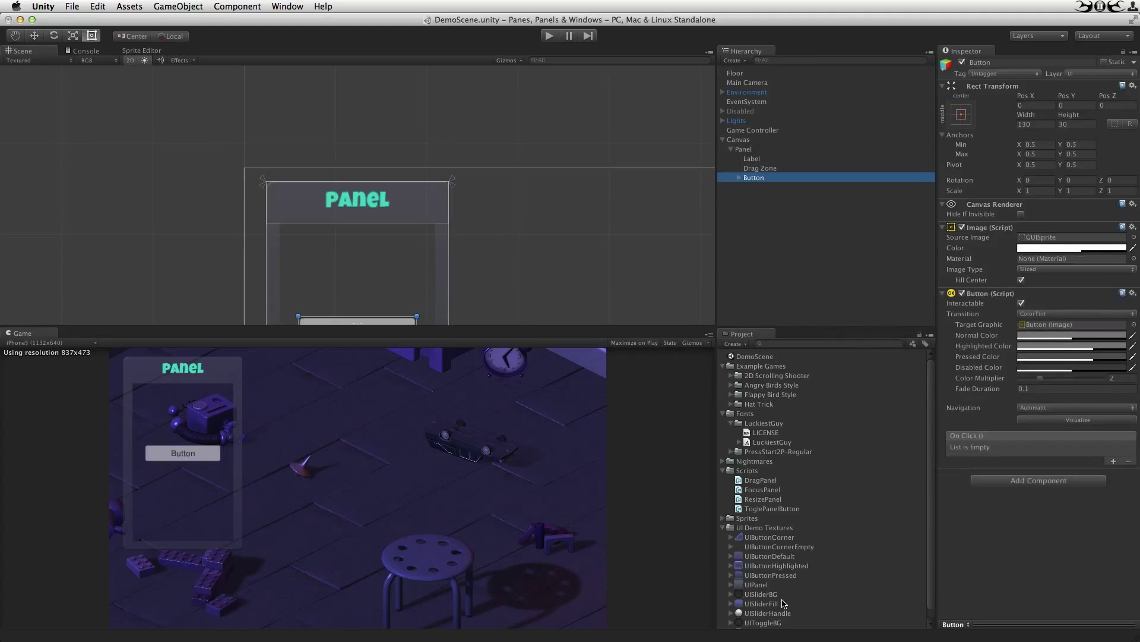
pyautogui.scroll(-1, 780, 618)
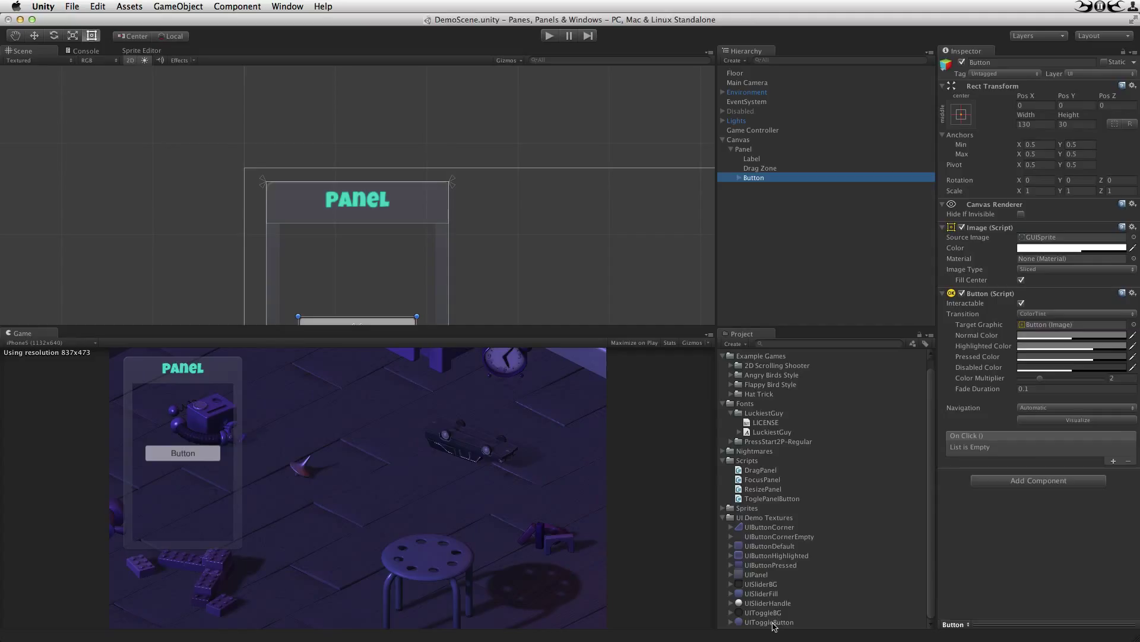
pyautogui.moveTo(772, 622); pyautogui.dragTo(1065, 238)
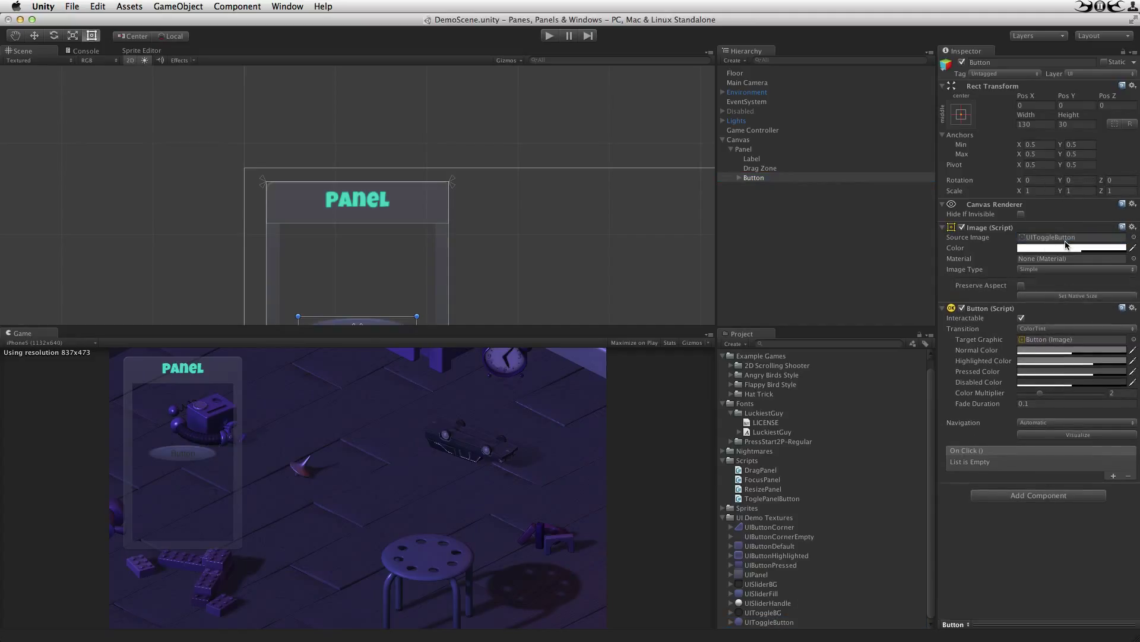
pyautogui.click(1052, 291)
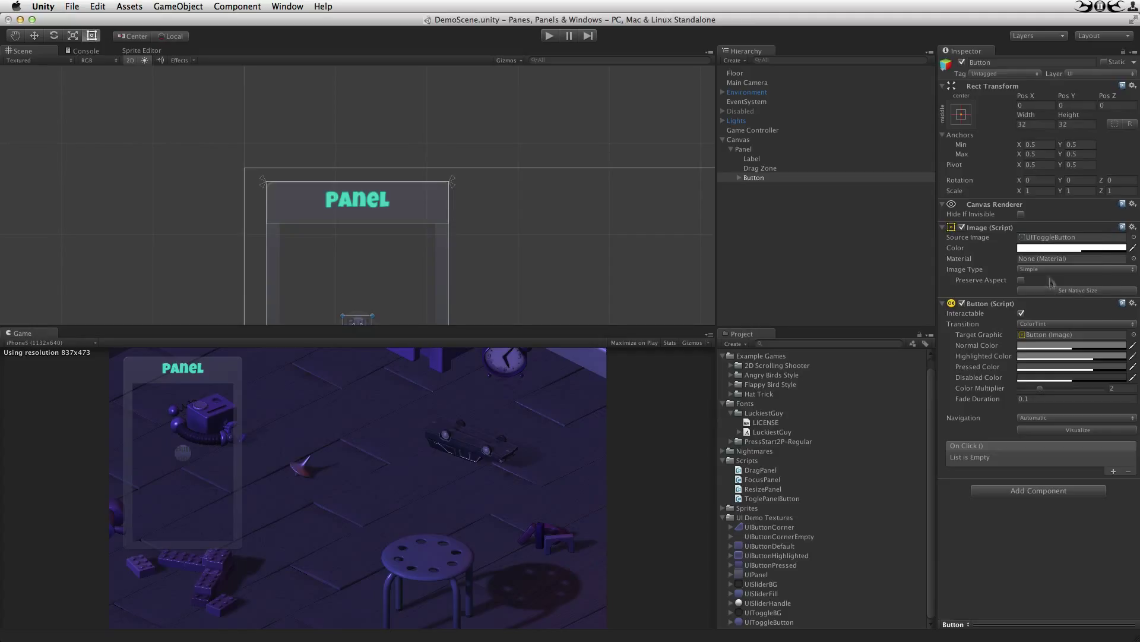
pyautogui.click(962, 114)
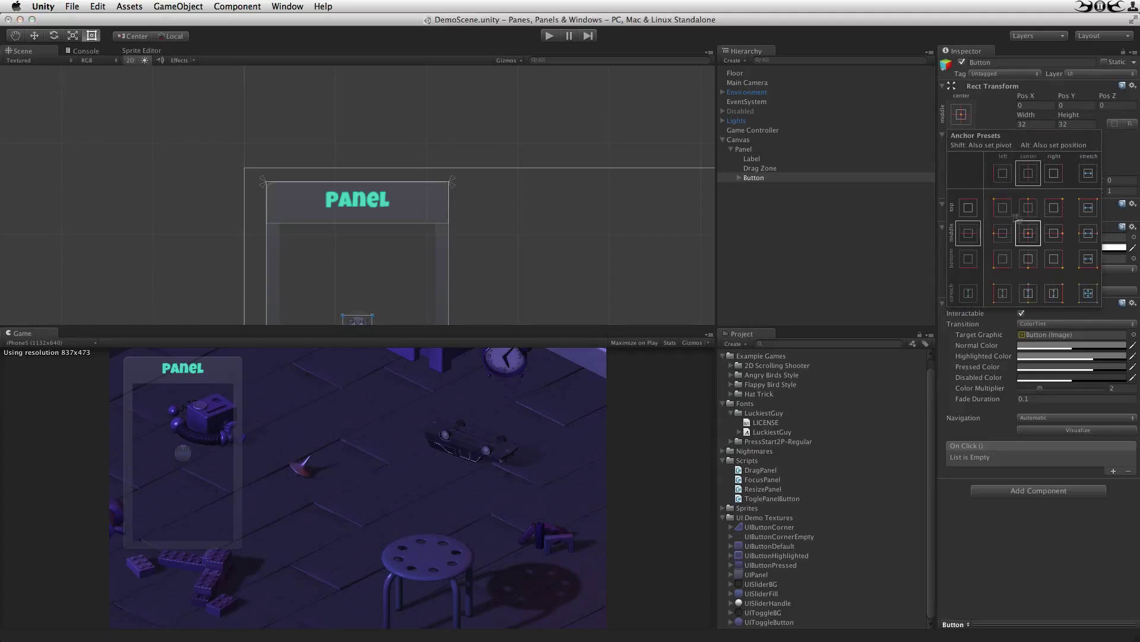
pyautogui.keyDown('alt'); pyautogui.keyDown('shift'); pyautogui.click(1057, 209); pyautogui.keyUp('shift'); pyautogui.keyUp('alt')
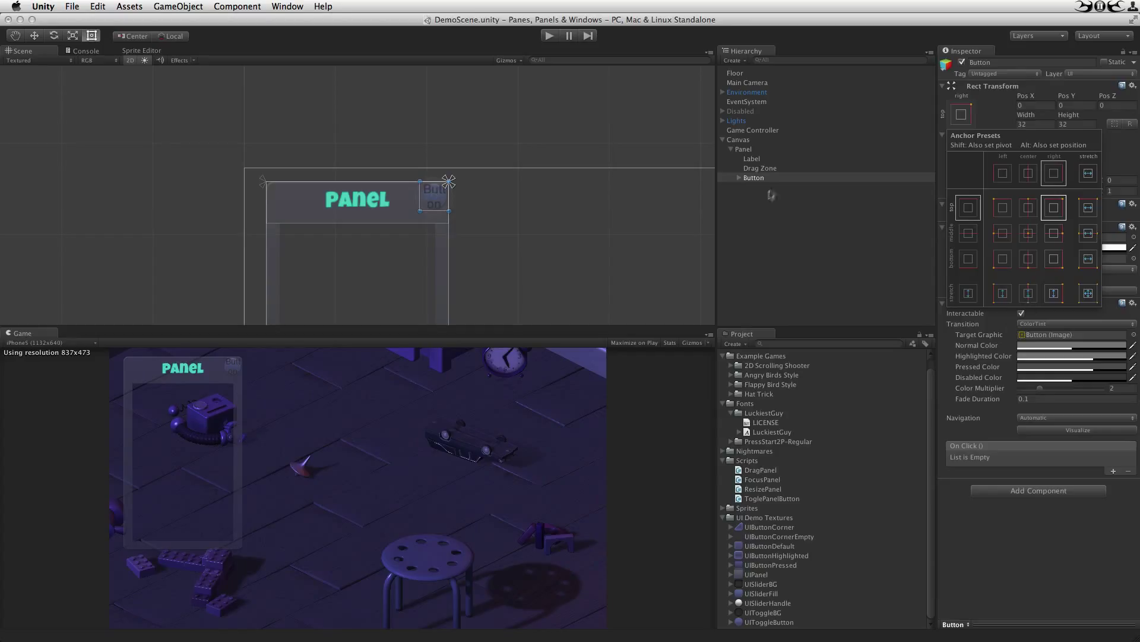
pyautogui.click(740, 180)
# Step: Make the button's text a teal 'X' in LuckiestGuy, size 24
pyautogui.click(739, 178)
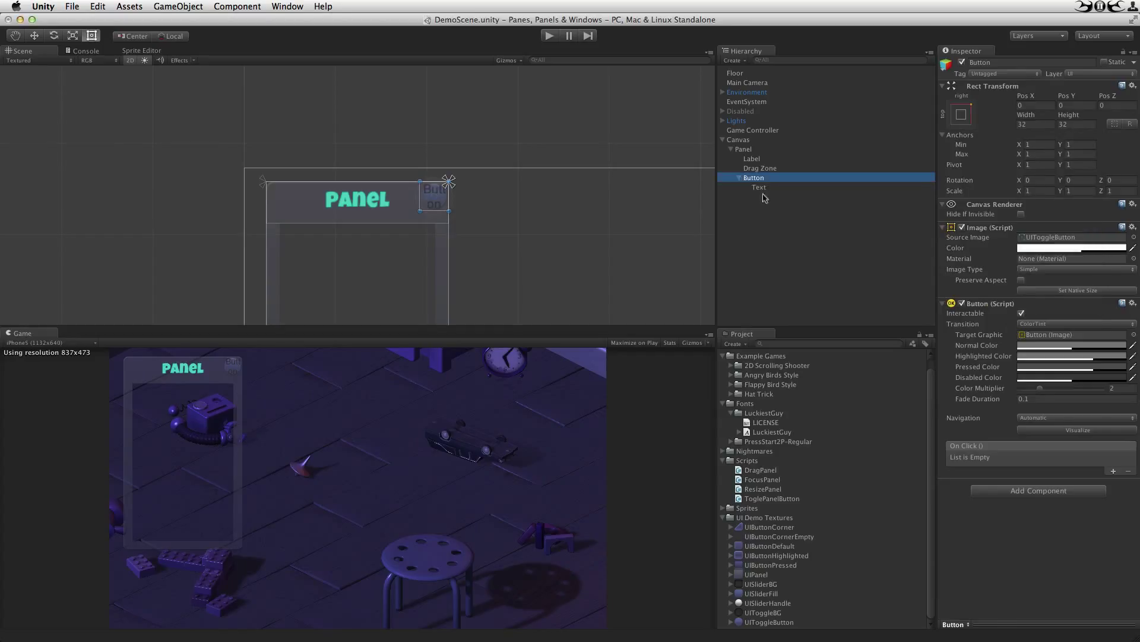
pyautogui.click(759, 187)
pyautogui.click(1040, 252)
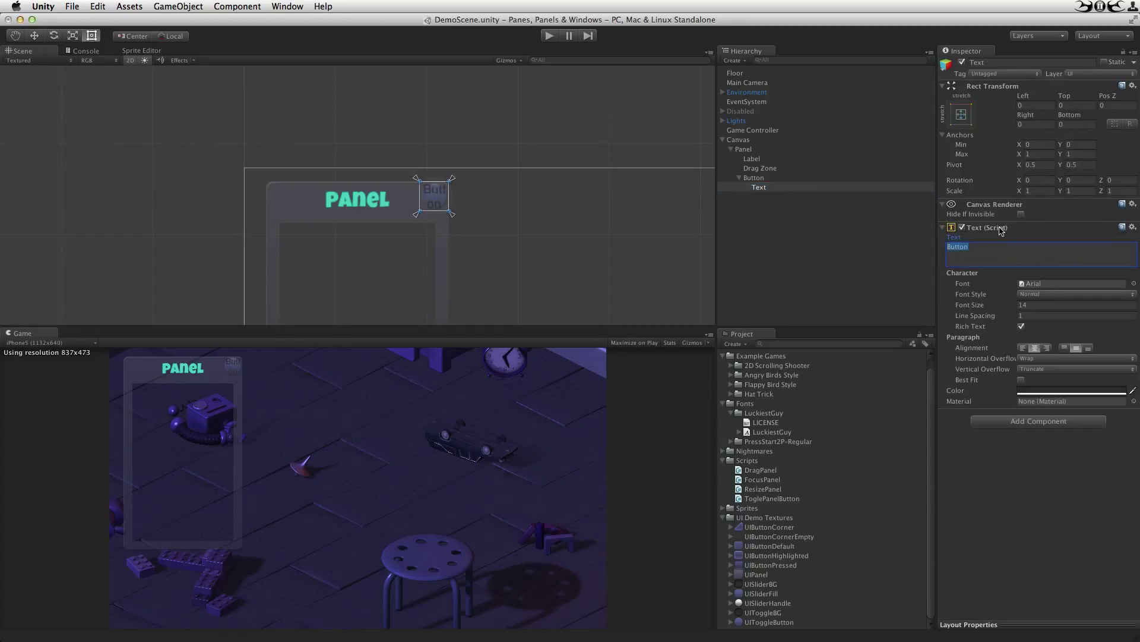
pyautogui.write('X')
pyautogui.moveTo(783, 433); pyautogui.dragTo(1058, 284)
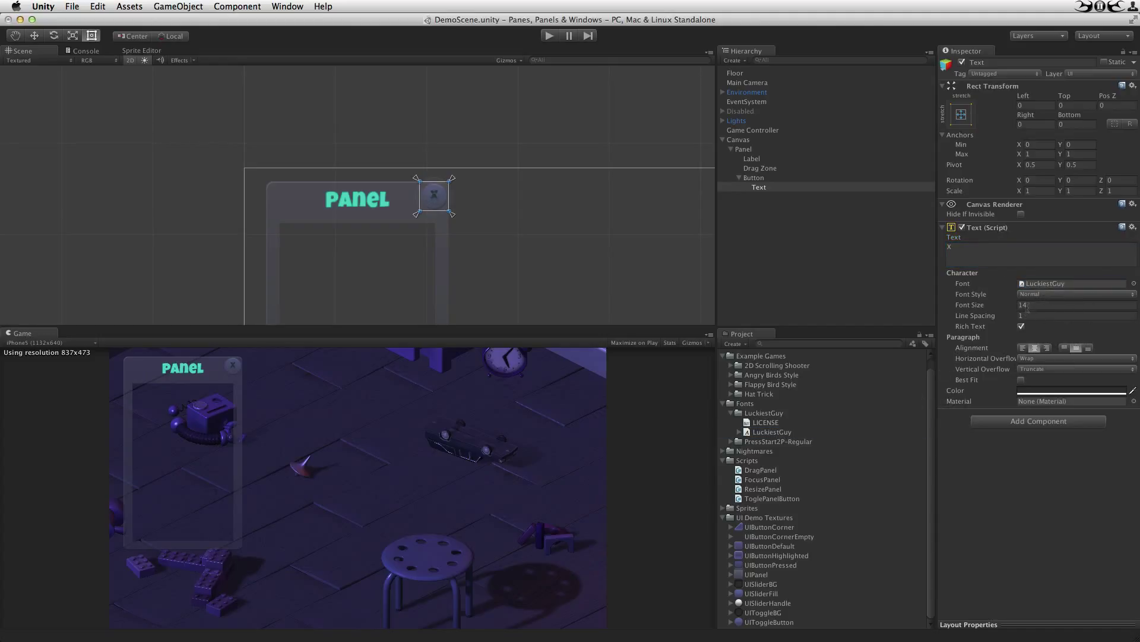
pyautogui.click(1028, 306)
pyautogui.write('24')
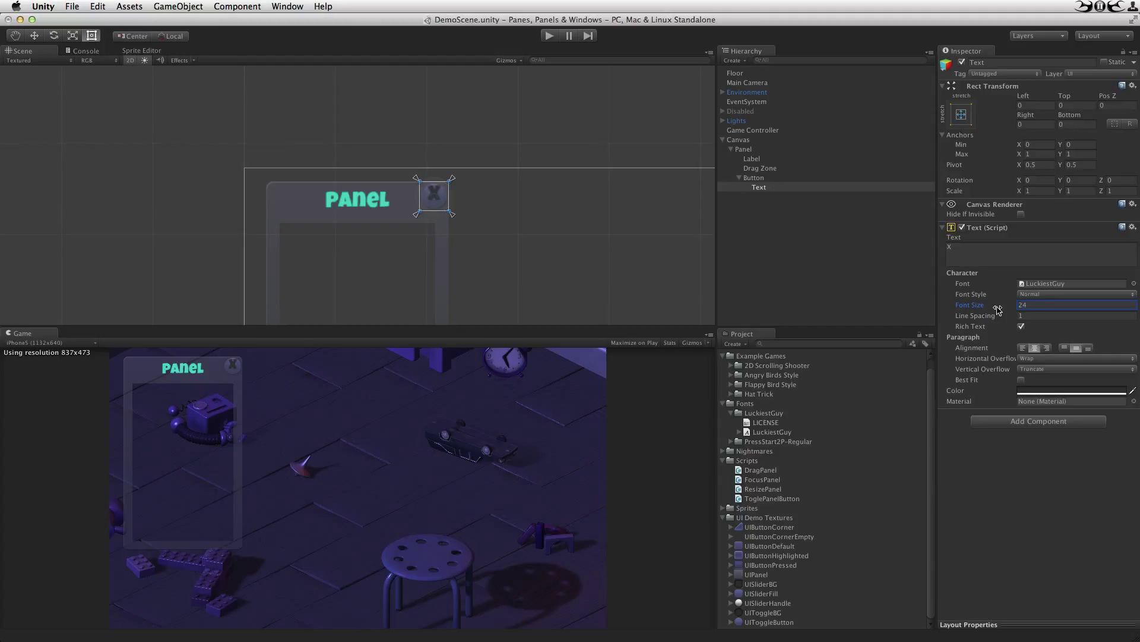
pyautogui.click(1060, 392)
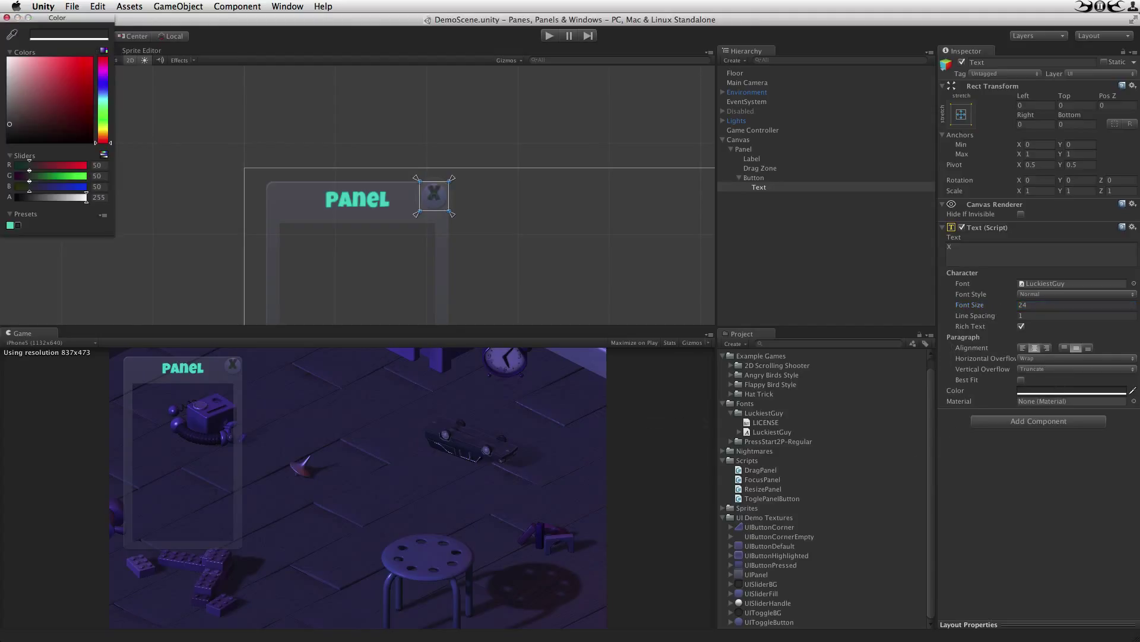
pyautogui.click(10, 226)
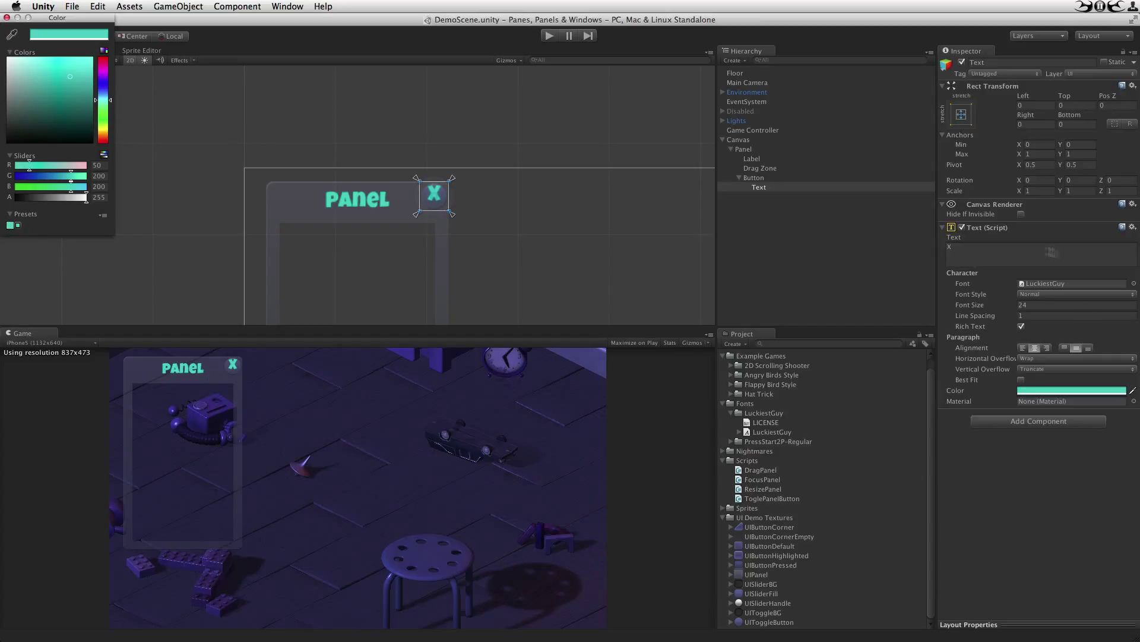
pyautogui.click(1068, 98)
# Step: Set the X text's top offset to 5
pyautogui.moveTo(1068, 98); pyautogui.dragTo(1066, 96)
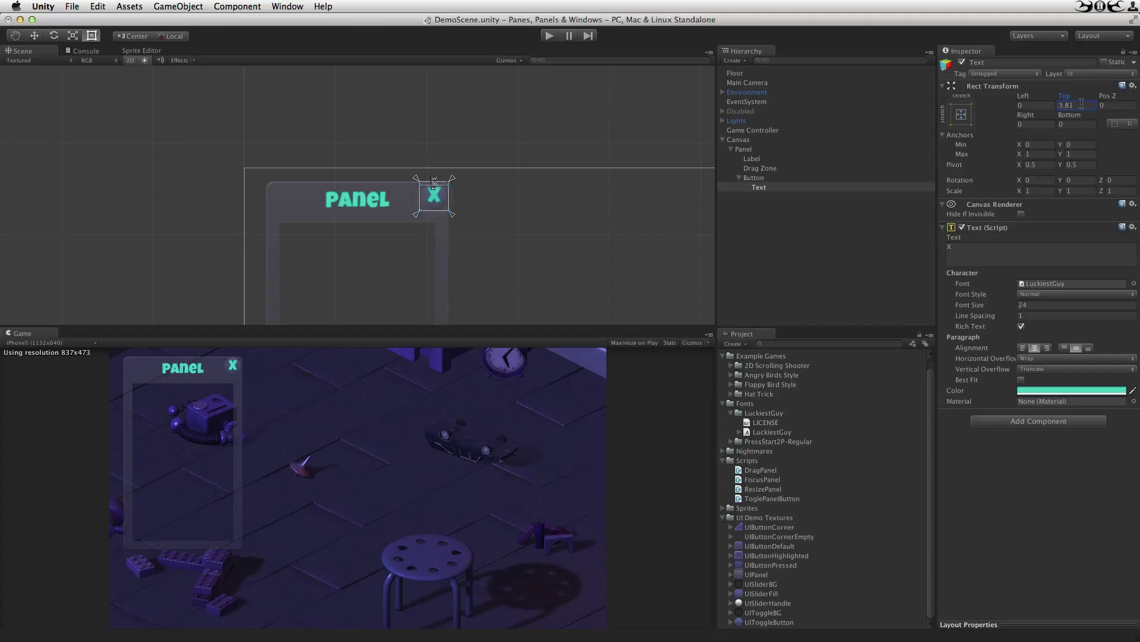
pyautogui.click(1082, 104)
pyautogui.write('4')
pyautogui.click(1056, 551)
pyautogui.click(1078, 104)
pyautogui.write('5')
# Step: Nudge the X button slightly left in the Scene view
pyautogui.click(753, 246)
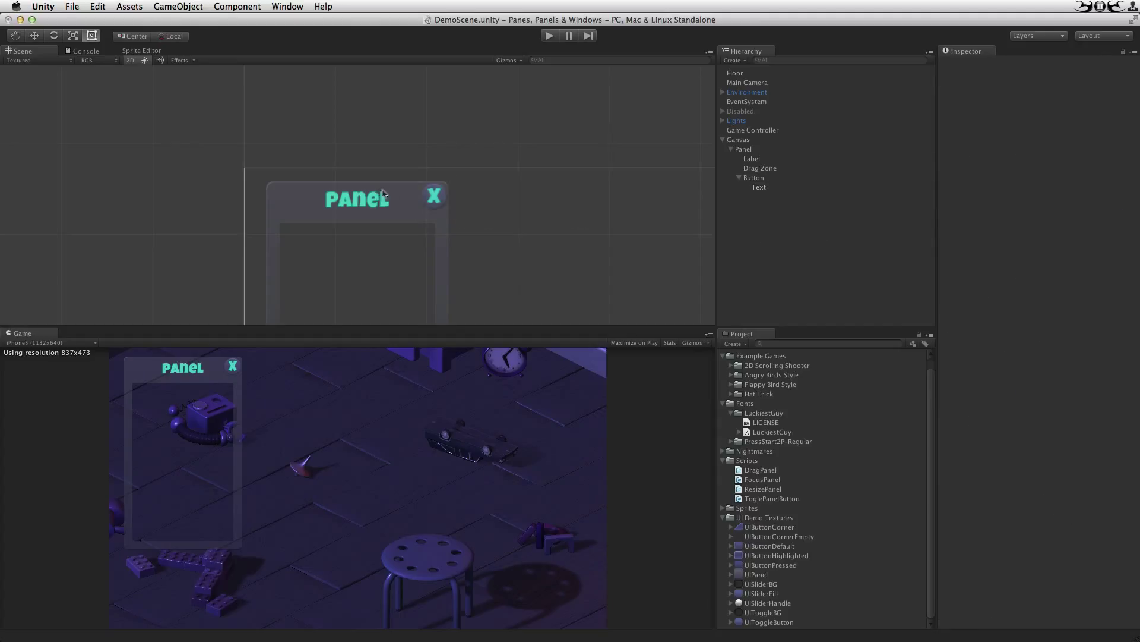
pyautogui.click(755, 178)
pyautogui.click(434, 202)
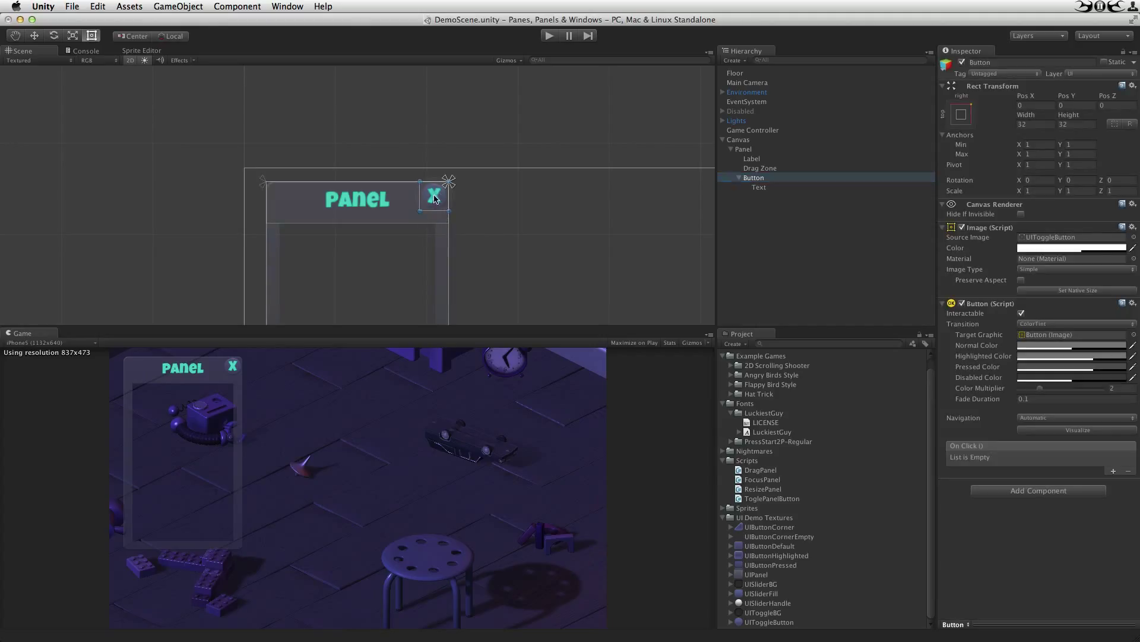
pyautogui.moveTo(433, 204); pyautogui.dragTo(425, 204)
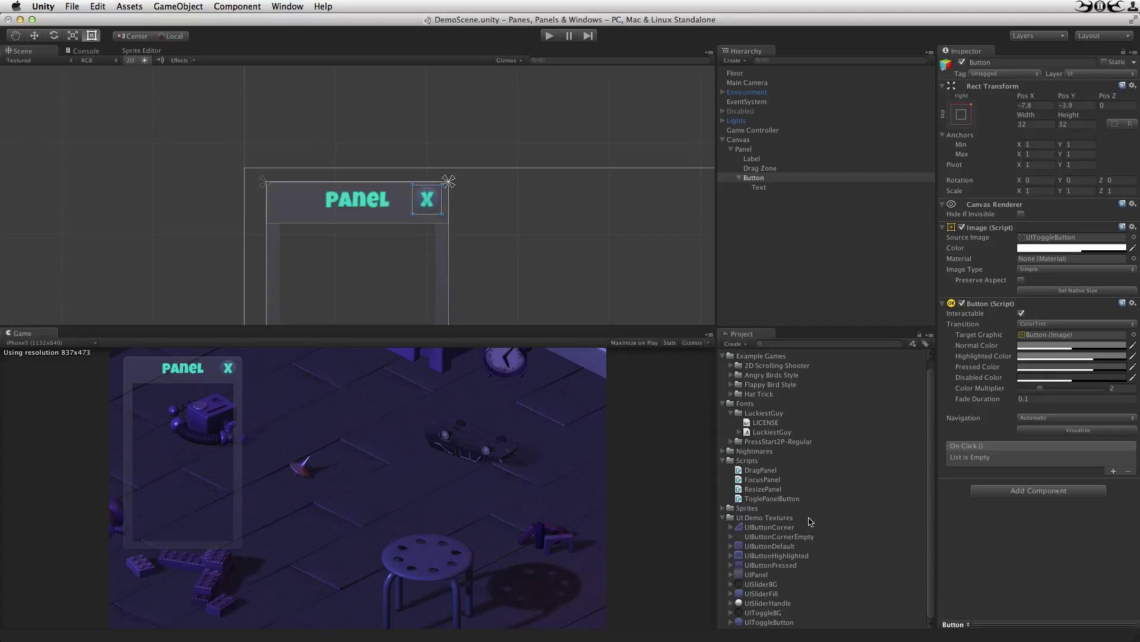
pyautogui.click(793, 256)
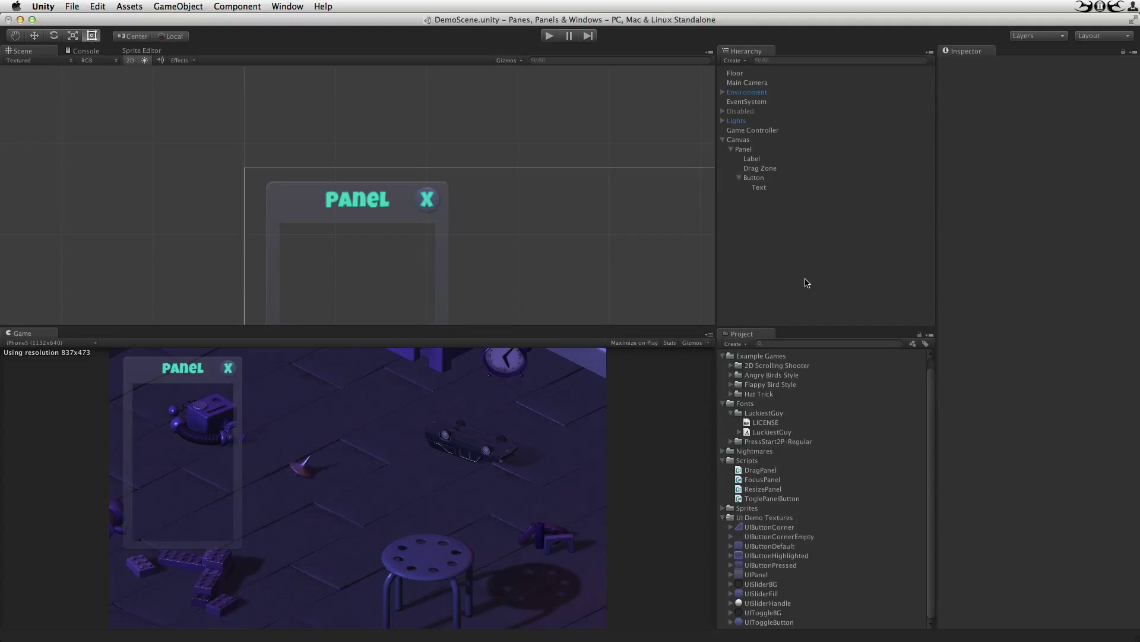
# Step: Rename the Button object to 'Close Button'
pyautogui.click(759, 179)
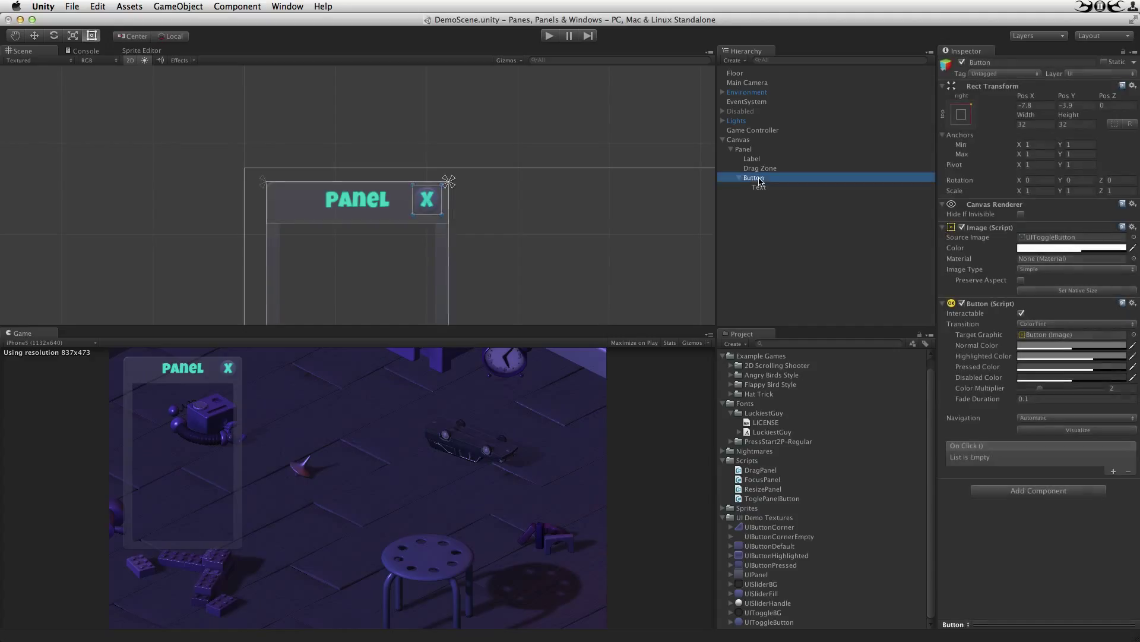
pyautogui.click(759, 179)
pyautogui.write('Close')
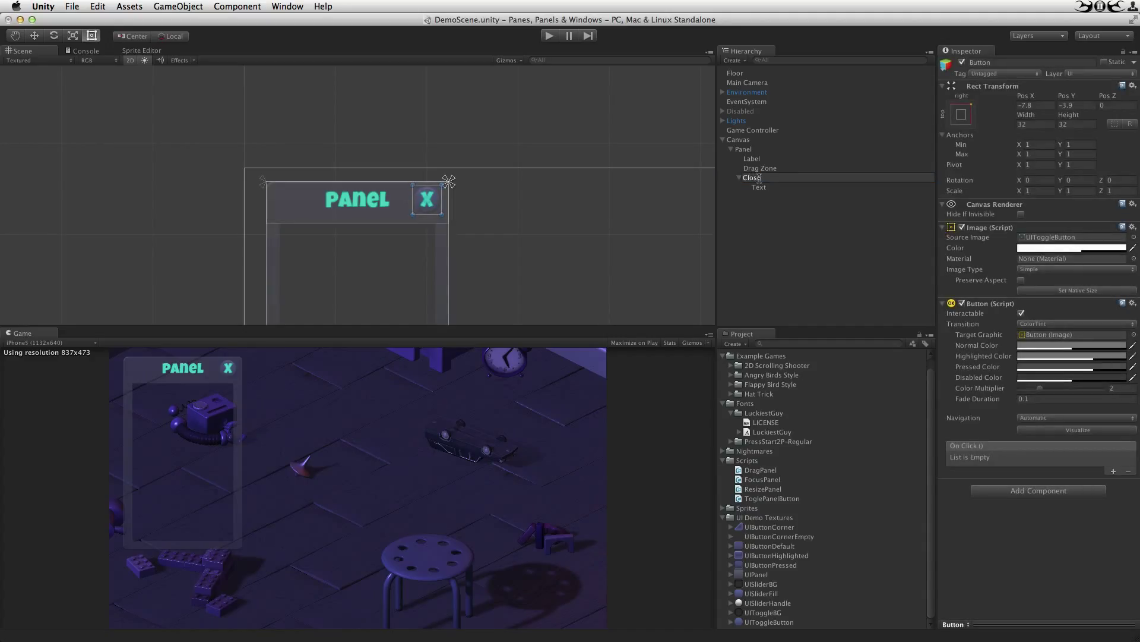
pyautogui.press('Return')
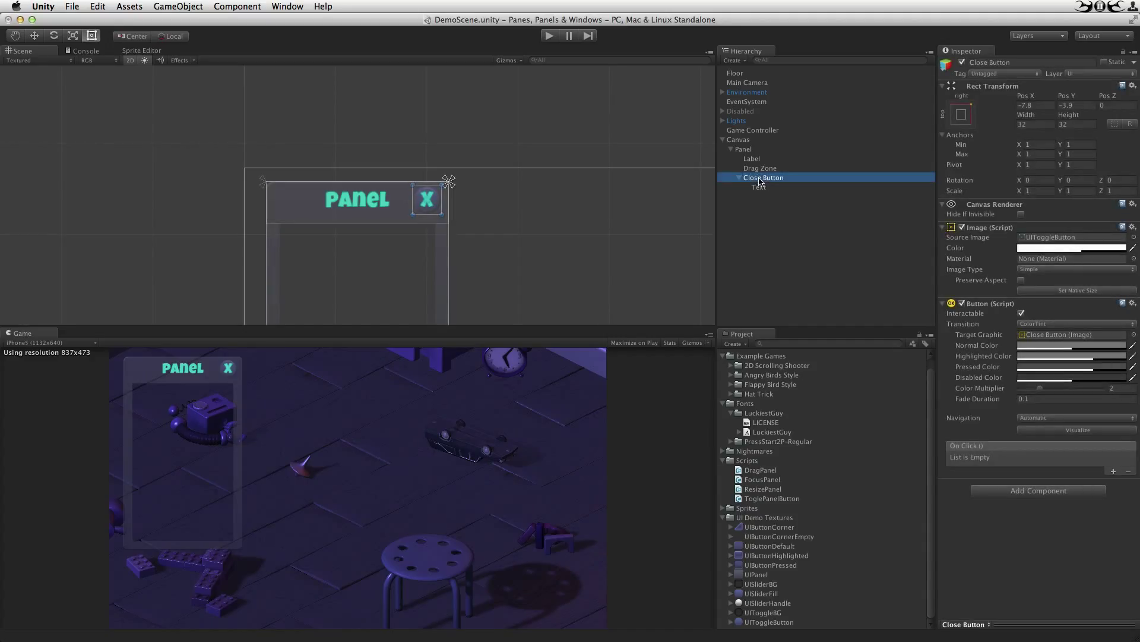
pyautogui.click(743, 209)
# Step: Add an Image named 'Resize Zone' under Panel and place it above Close Button
pyautogui.click(744, 150)
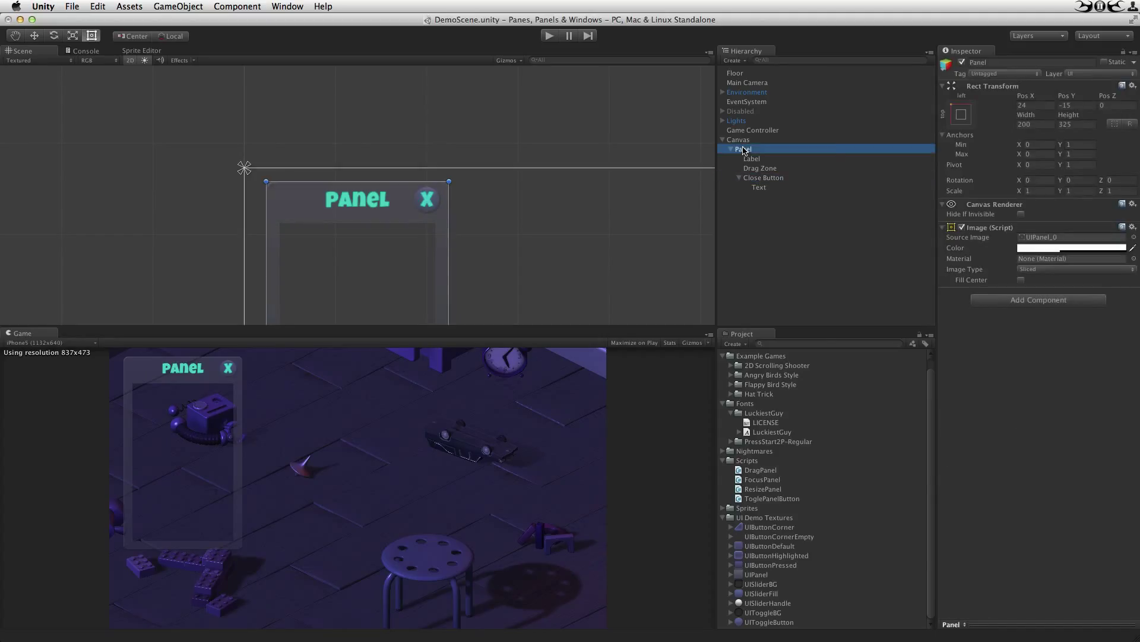
pyautogui.rightClick(744, 150)
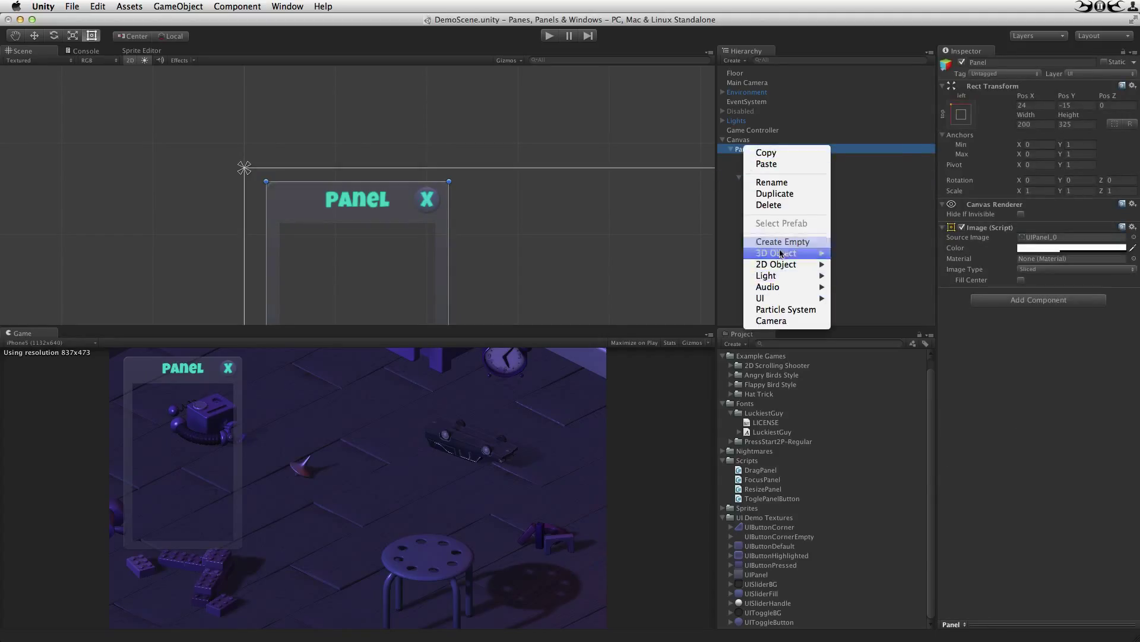
pyautogui.moveTo(783, 298)
pyautogui.click(872, 335)
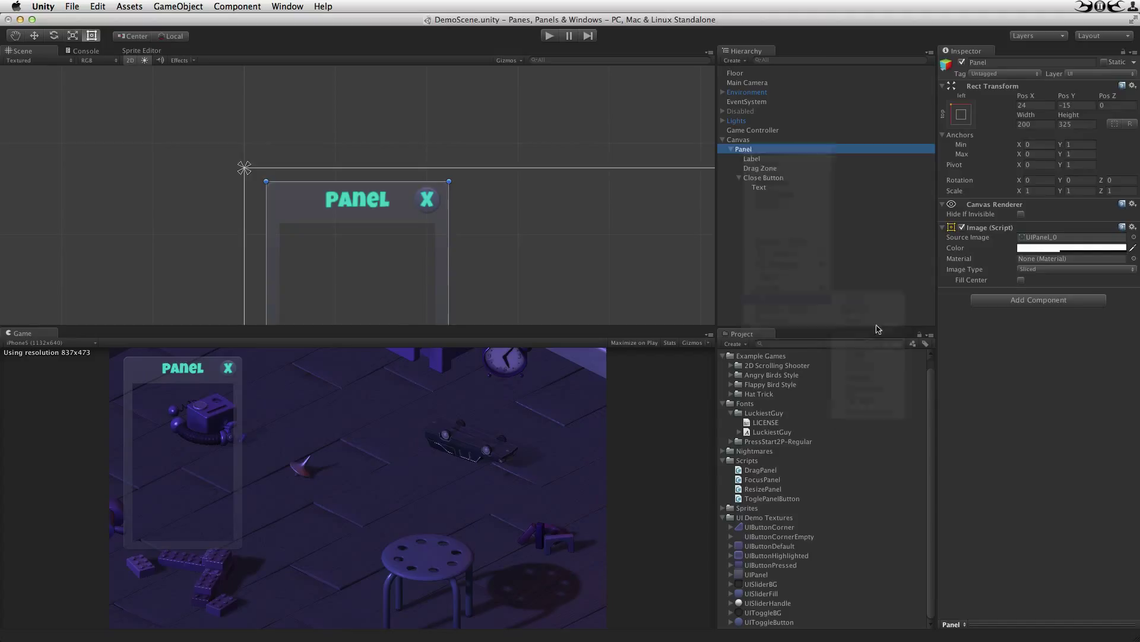
pyautogui.press('Return')
pyautogui.write('Resize Z')
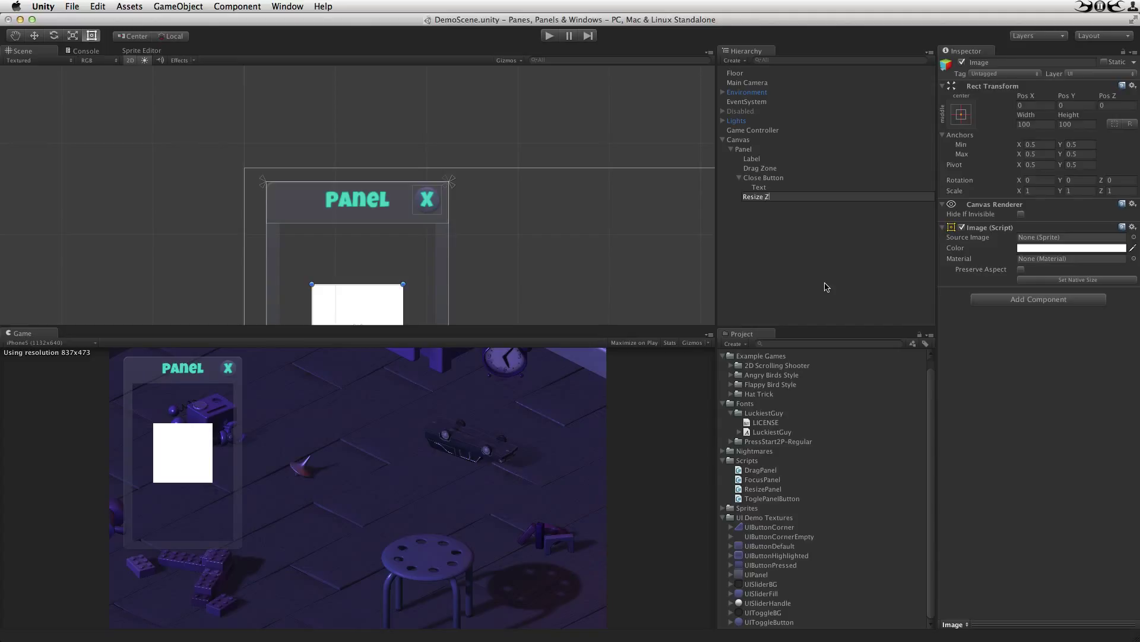
pyautogui.write('one')
pyautogui.press('Return')
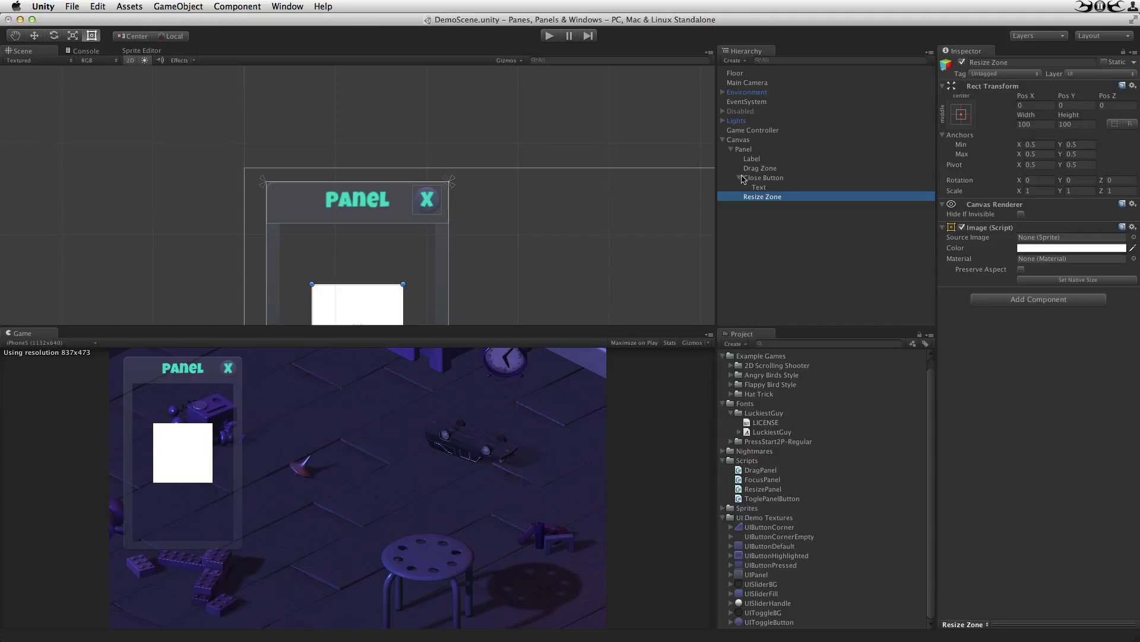
pyautogui.click(739, 177)
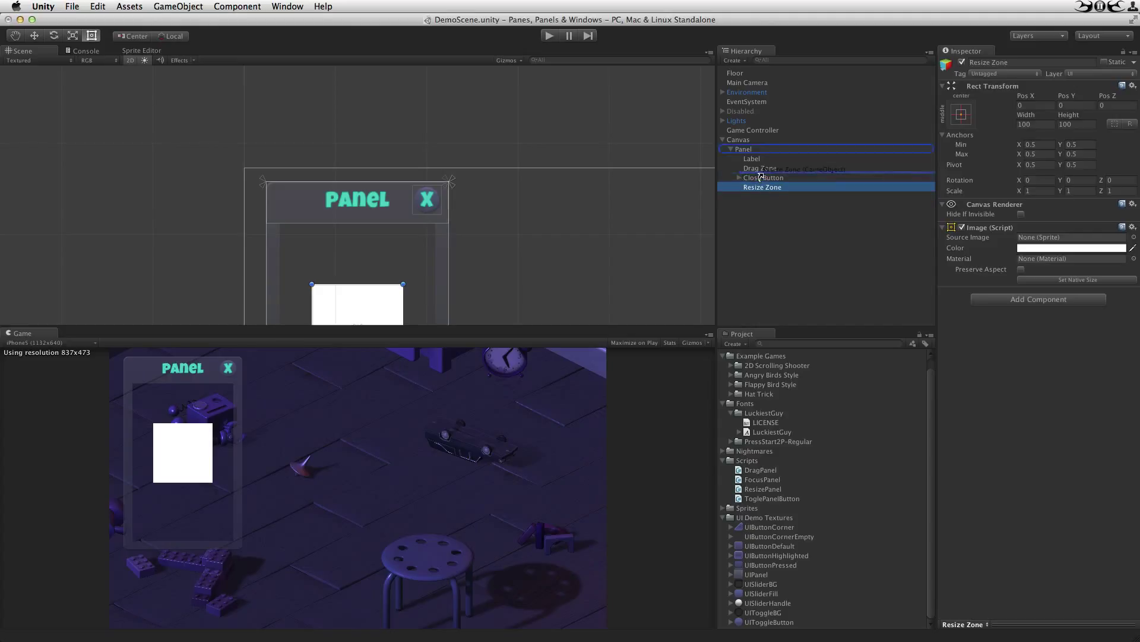
pyautogui.moveTo(765, 187); pyautogui.dragTo(772, 173)
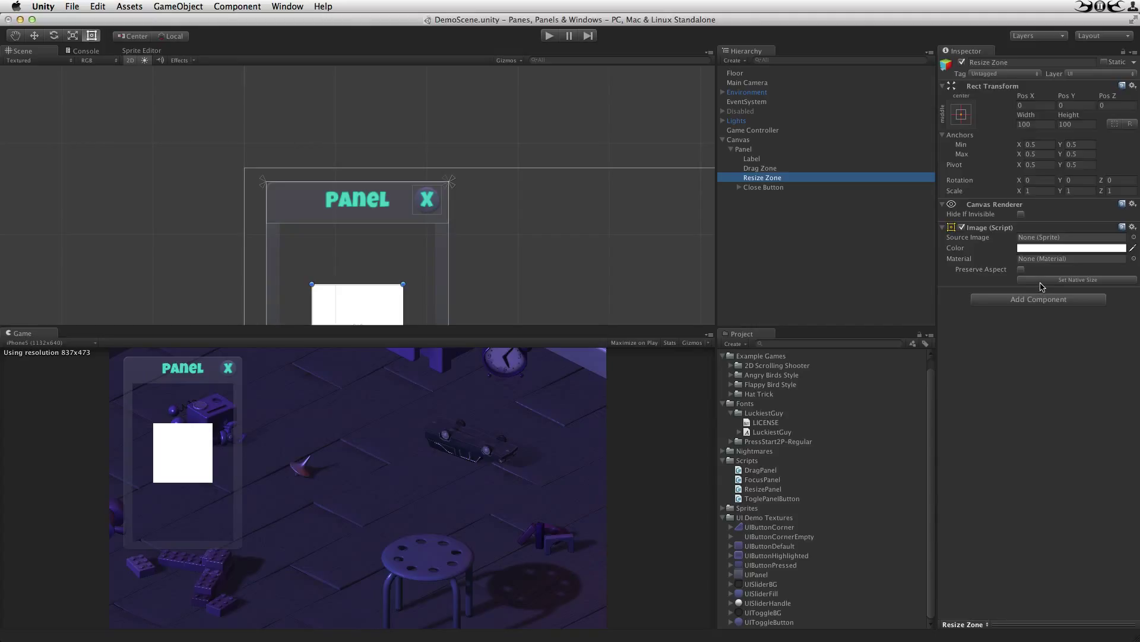
# Step: Give Resize Zone the UIButtonCorner sprite at 32 by 32
pyautogui.click(800, 538)
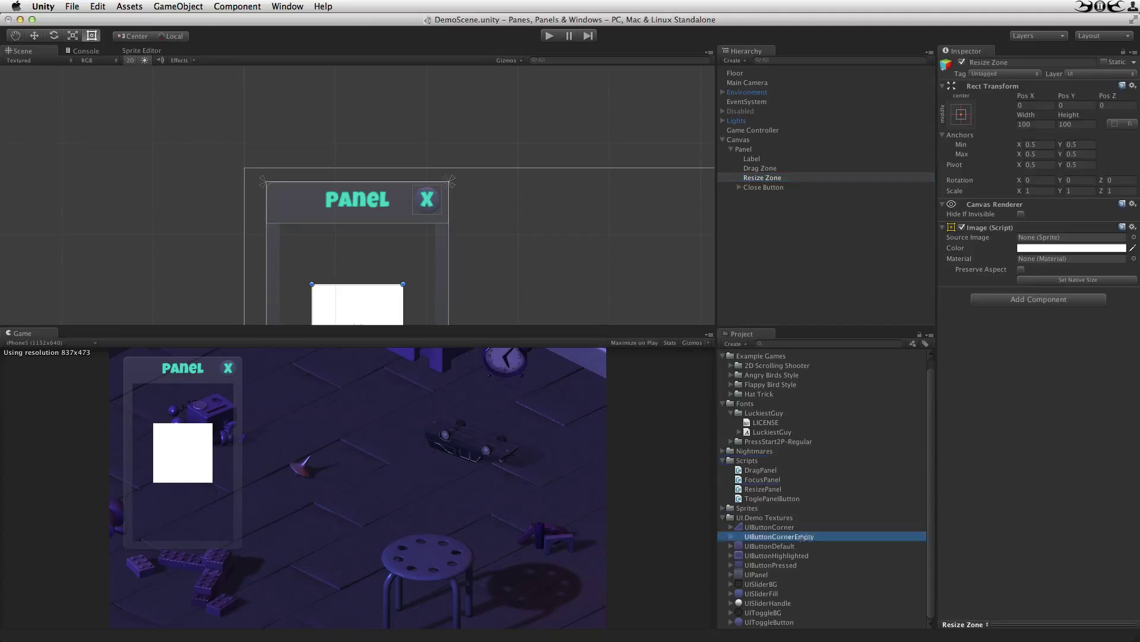
pyautogui.moveTo(802, 537); pyautogui.dragTo(1062, 237)
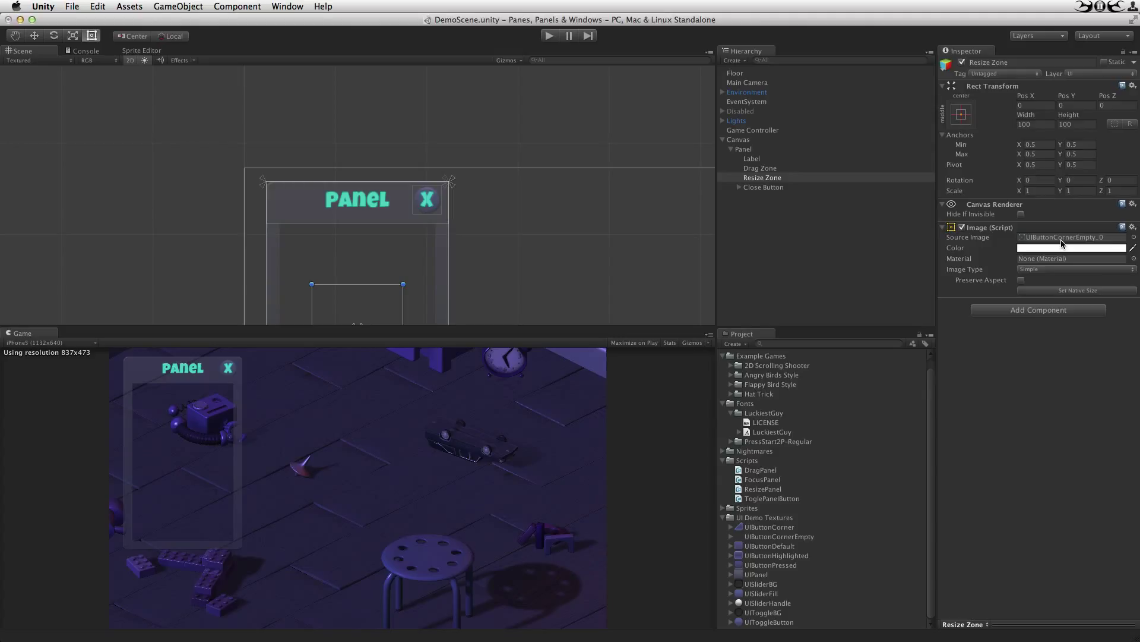
pyautogui.moveTo(772, 527); pyautogui.dragTo(1039, 238)
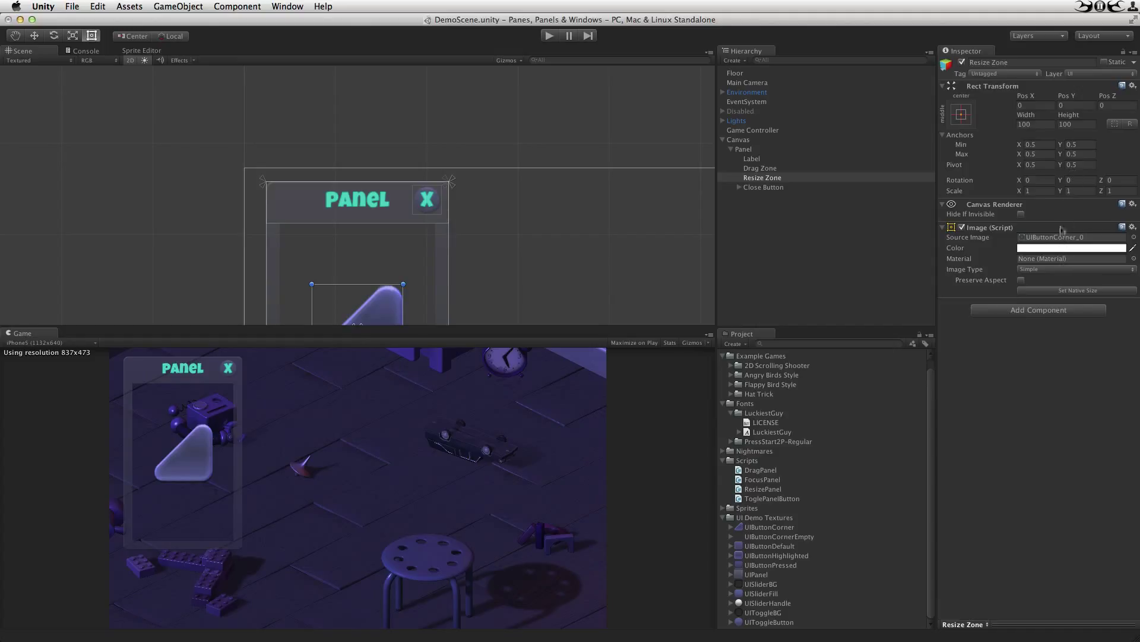
pyautogui.click(1030, 122)
pyautogui.write('32')
pyautogui.press('Tab')
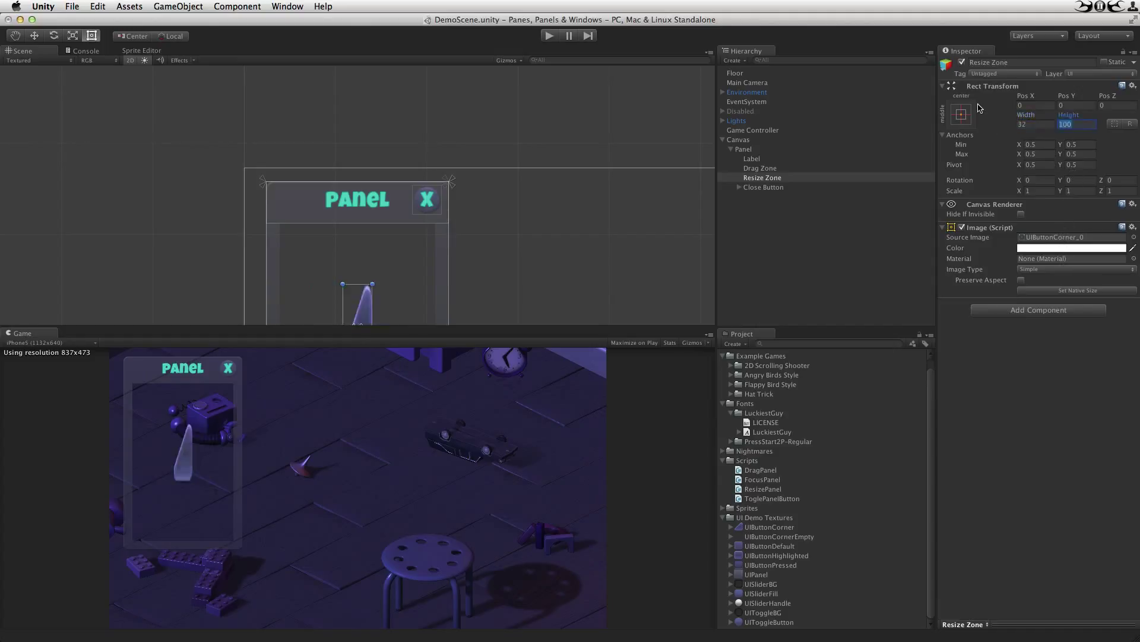
pyautogui.write('32')
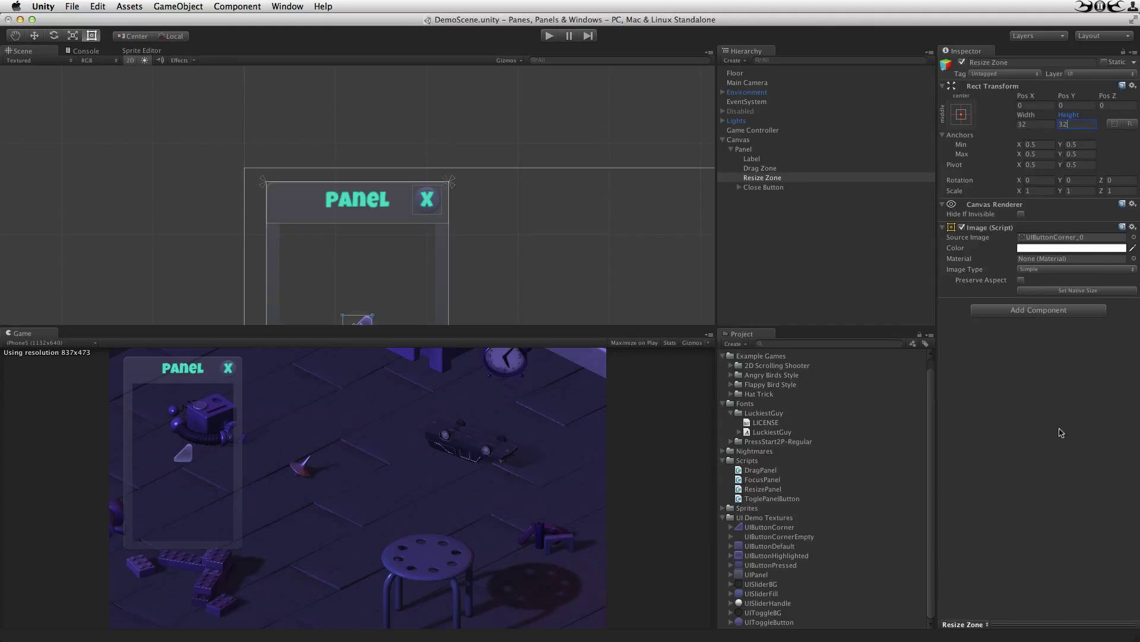
# Step: Lower the Resize Zone colour's alpha to 100
pyautogui.click(1088, 248)
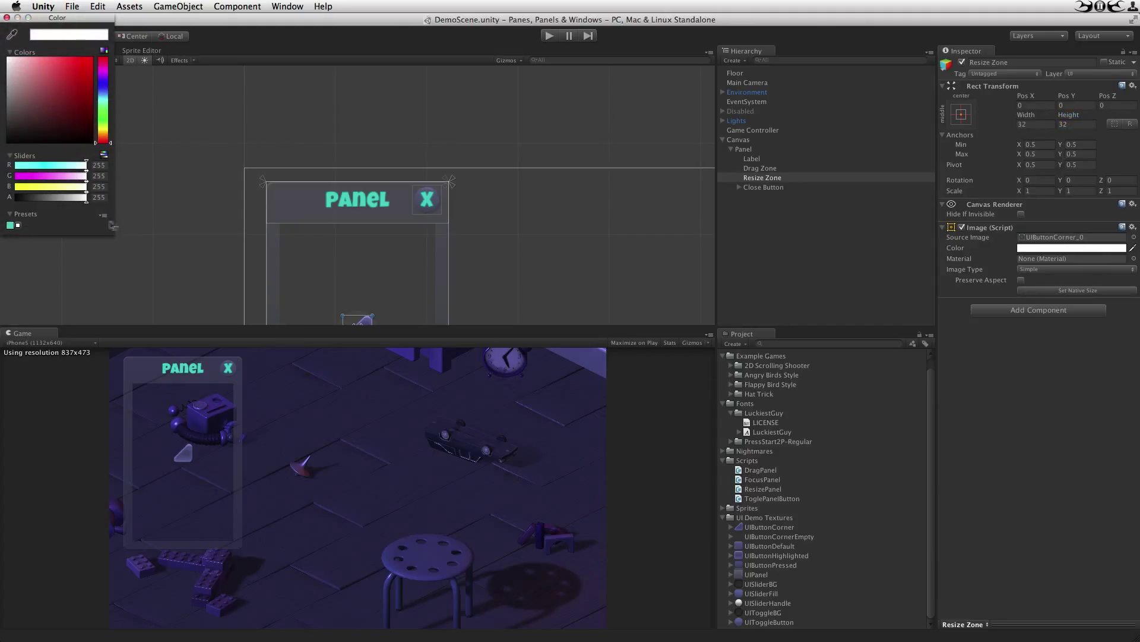
pyautogui.moveTo(79, 202); pyautogui.dragTo(48, 202)
pyautogui.click(106, 198)
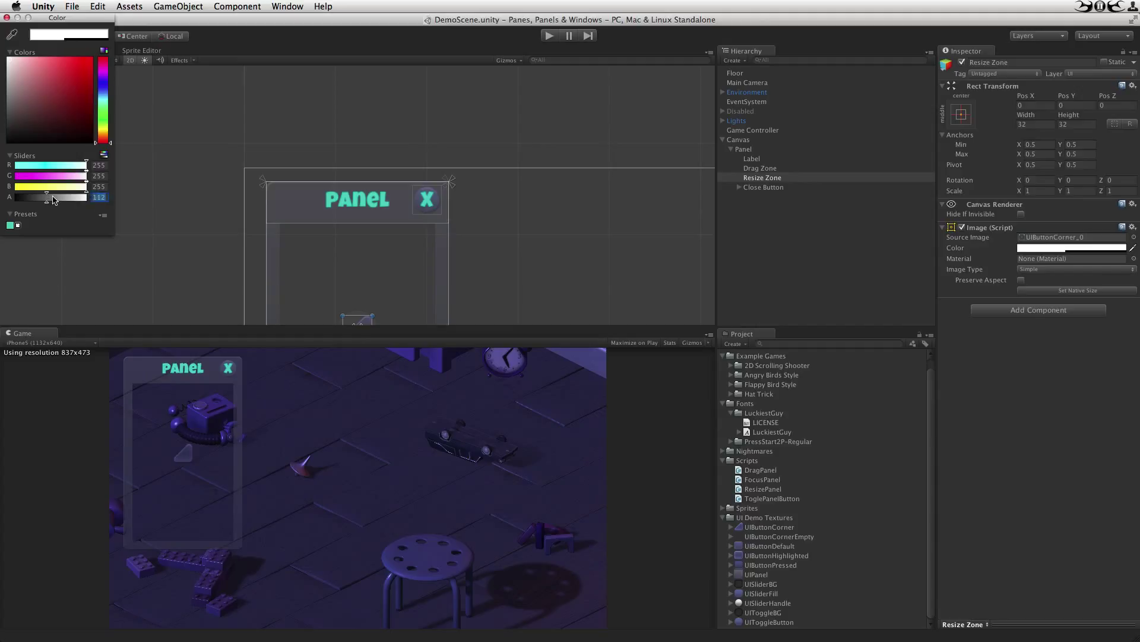
pyautogui.write('100')
pyautogui.click(1068, 483)
# Step: Anchor Resize Zone bottom-right with pivot and position, and attach the ResizePanel script
pyautogui.click(961, 114)
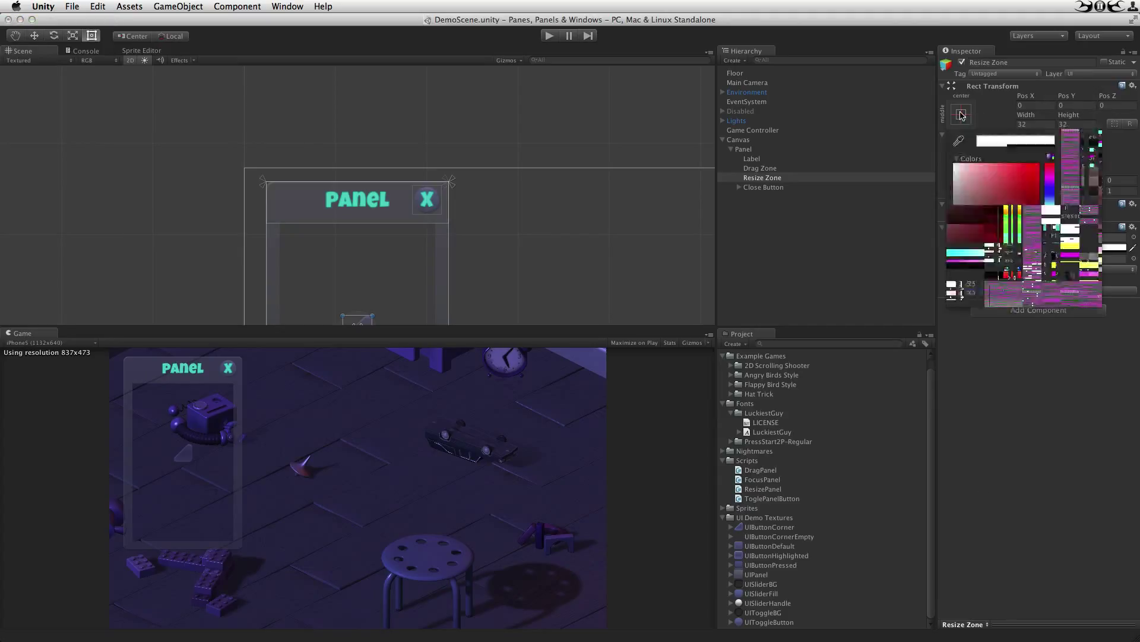
pyautogui.keyDown('alt'); pyautogui.click(1055, 258); pyautogui.keyUp('alt')
pyautogui.press('t')
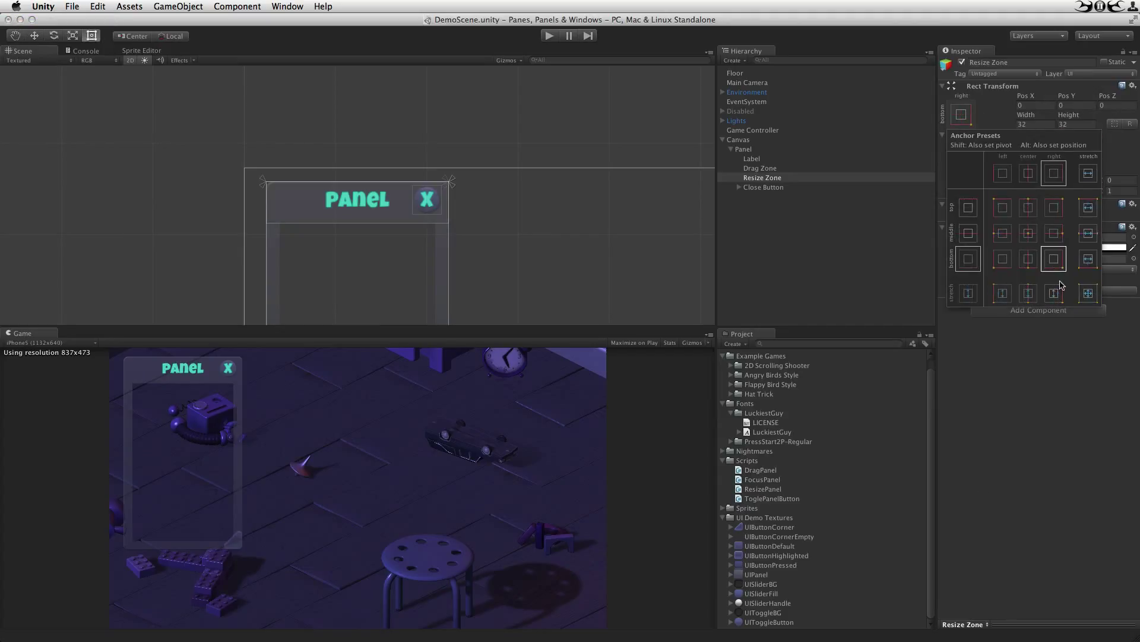
pyautogui.click(1072, 375)
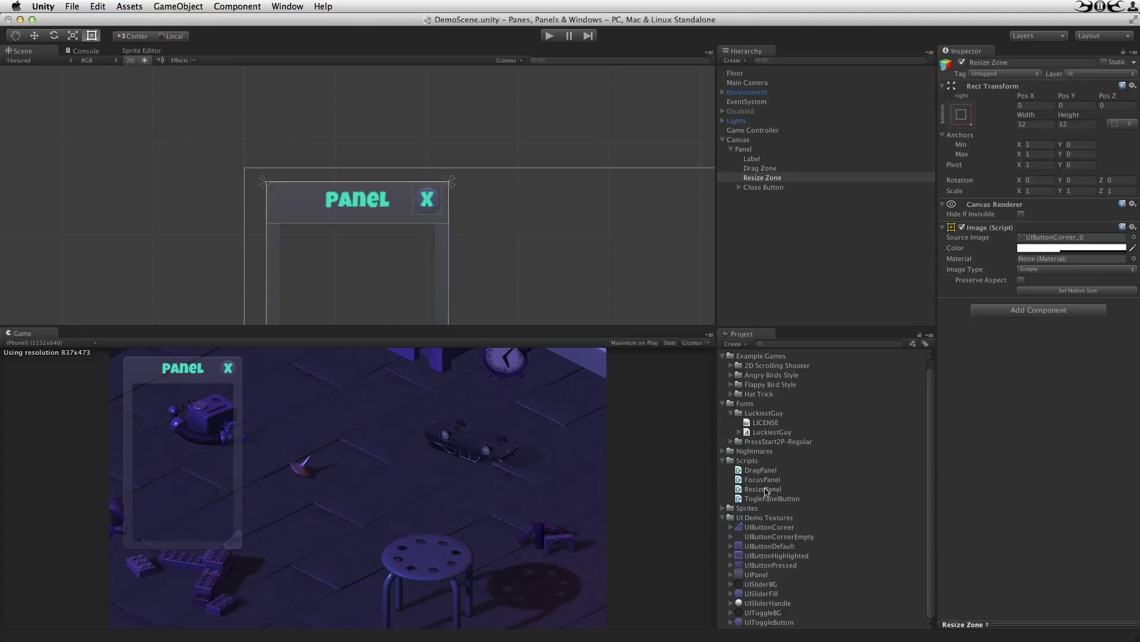
pyautogui.moveTo(765, 488); pyautogui.dragTo(1012, 457)
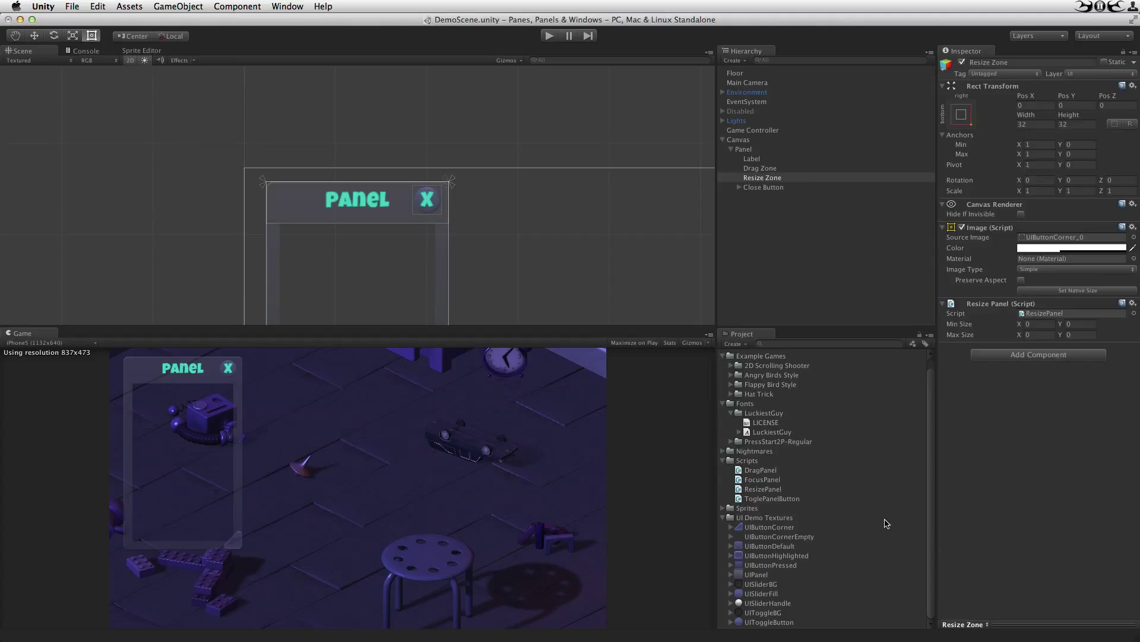
# Step: Discard the earlier Game Controller object by deleting it
pyautogui.click(751, 132)
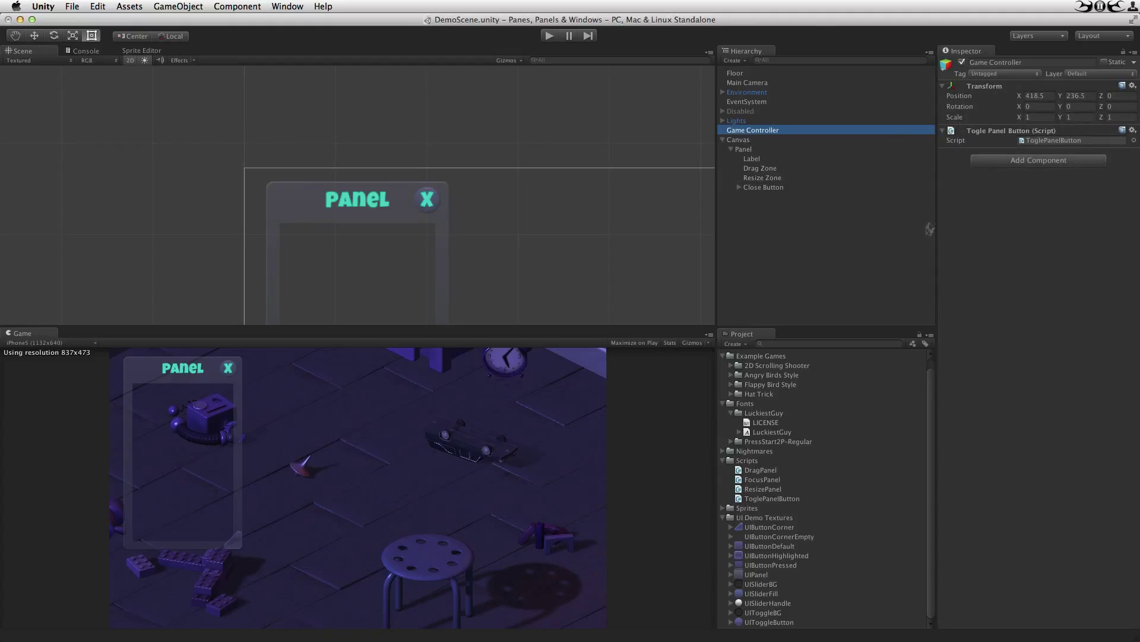
pyautogui.moveTo(769, 501)
pyautogui.mouseDown()
pyautogui.moveTo(1059, 300)
pyautogui.moveTo(1043, 304)
pyautogui.mouseUp()
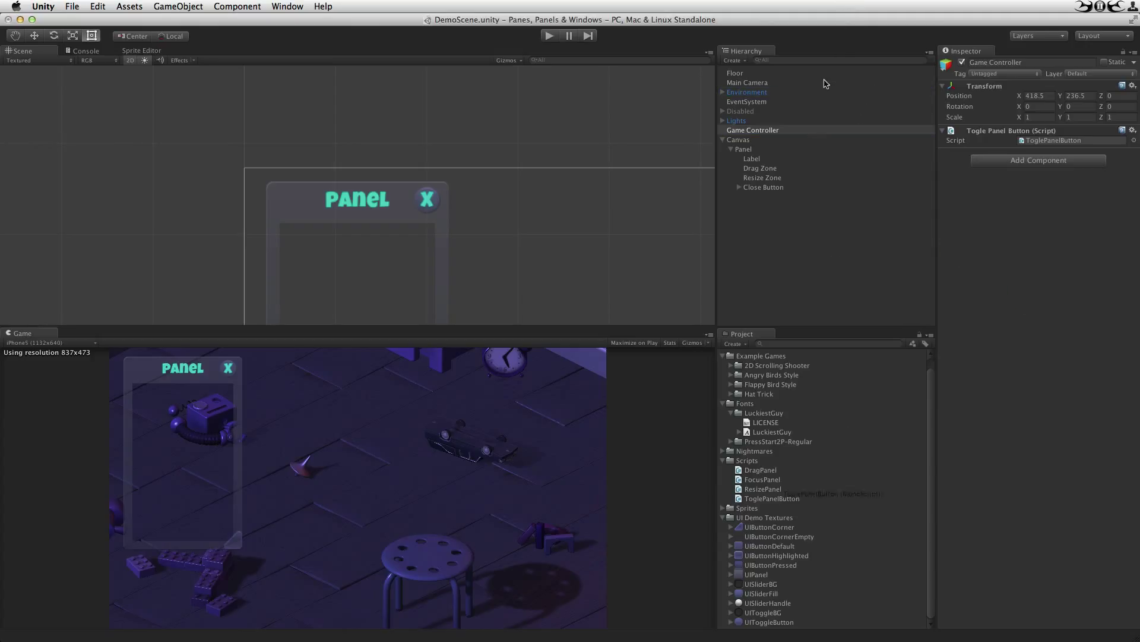
pyautogui.click(801, 128)
pyautogui.press('super+BackSpace')
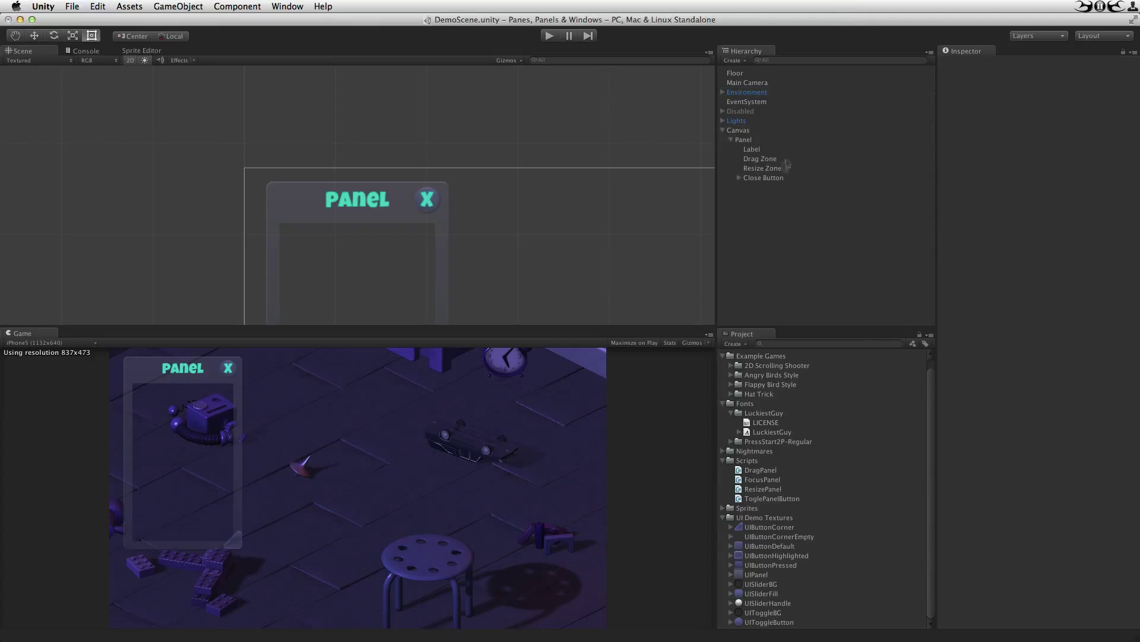
# Step: Create an empty object named Game Controller carrying the ToglePanelButton script
pyautogui.rightClick(771, 224)
pyautogui.moveTo(801, 372)
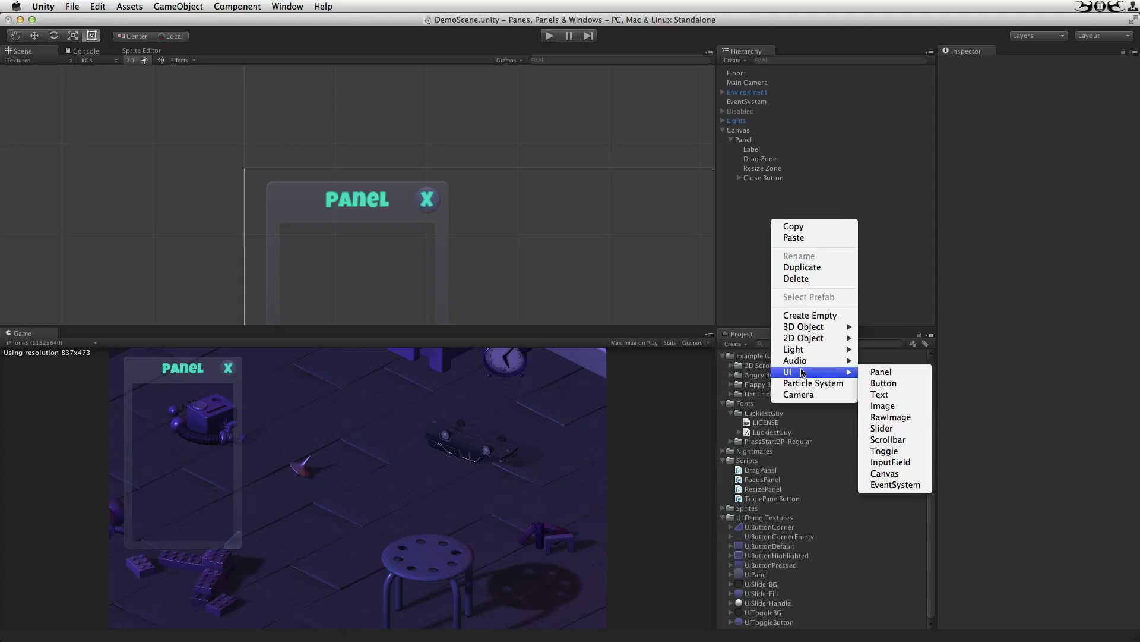
pyautogui.click(803, 315)
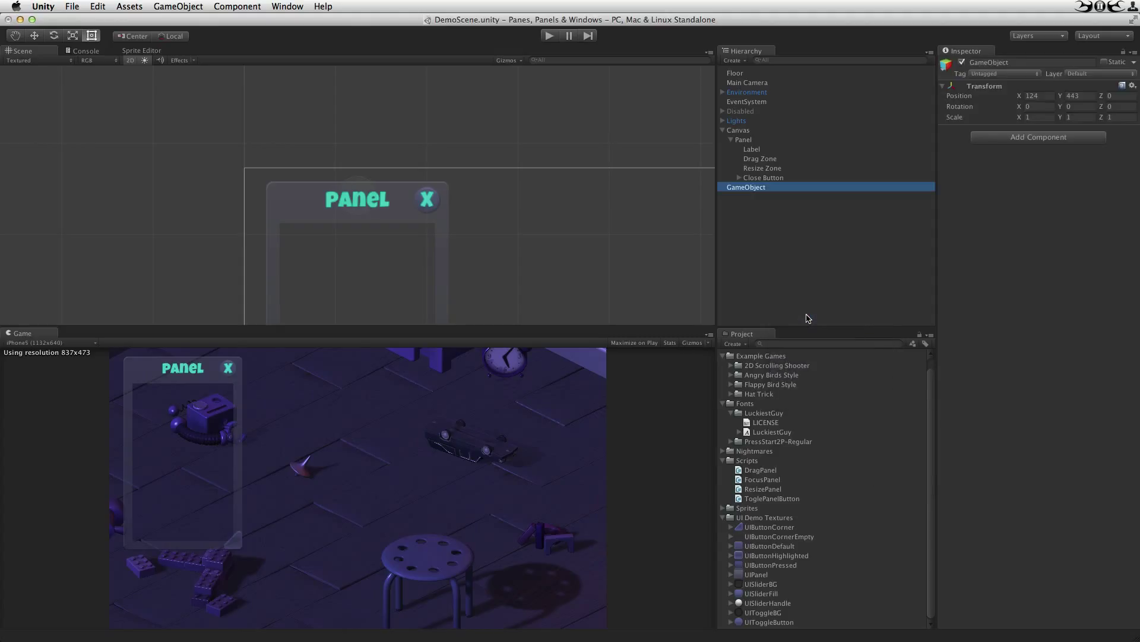
pyautogui.press('Return')
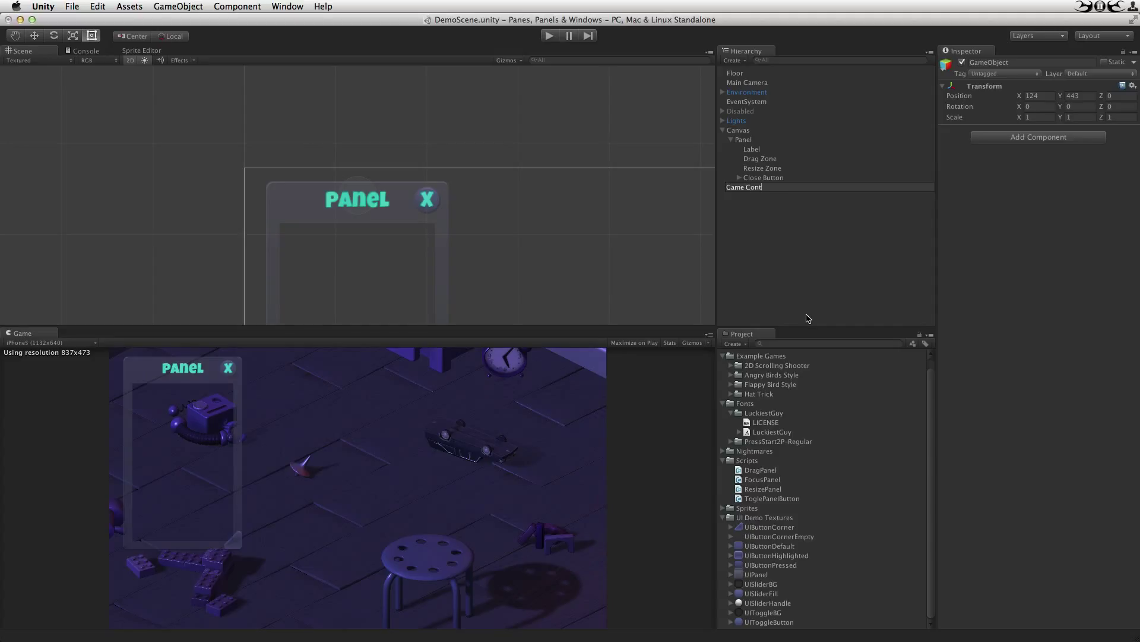
pyautogui.press('Return')
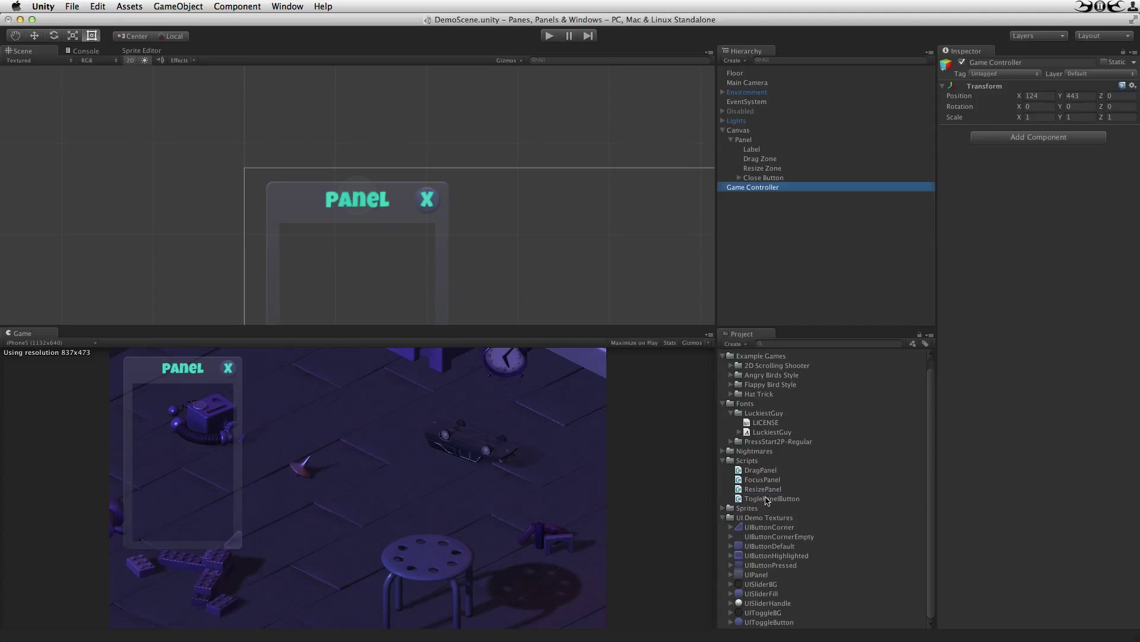
pyautogui.moveTo(770, 499); pyautogui.dragTo(1022, 453)
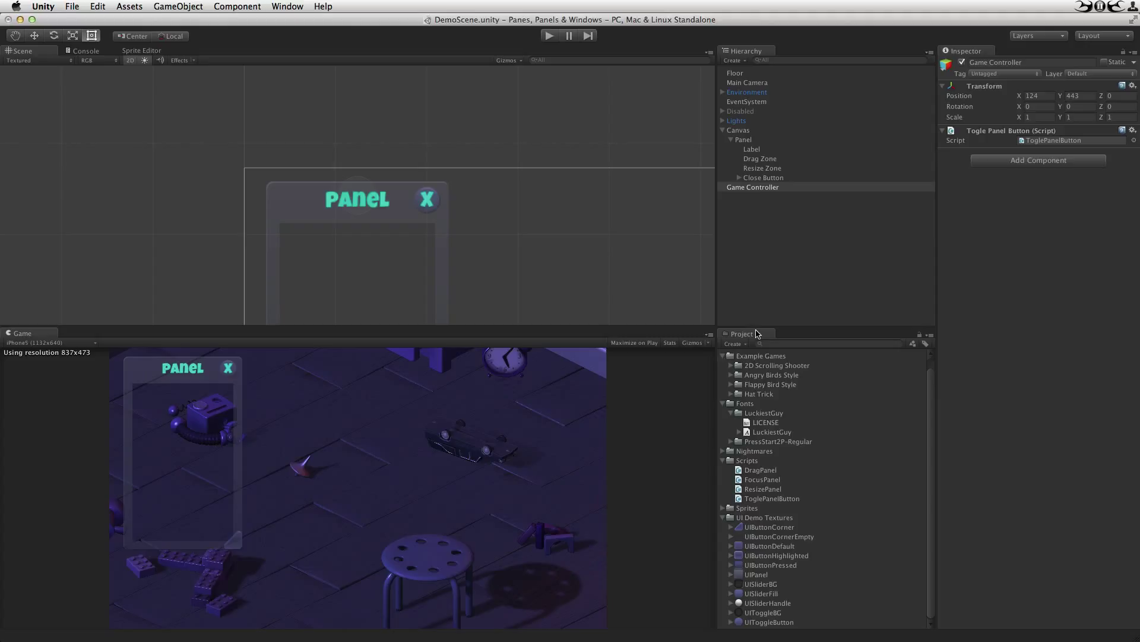
# Step: Set Close Button's On Click to call Game Controller's ToglePanelButton.TogglePanel with Panel
pyautogui.click(761, 178)
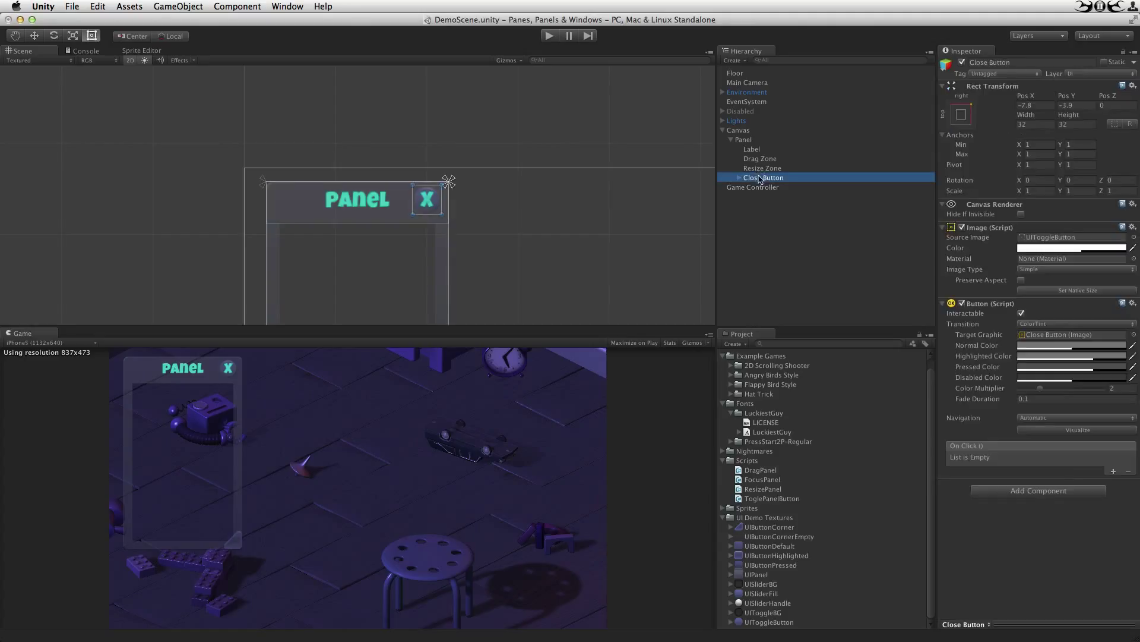
pyautogui.click(1114, 471)
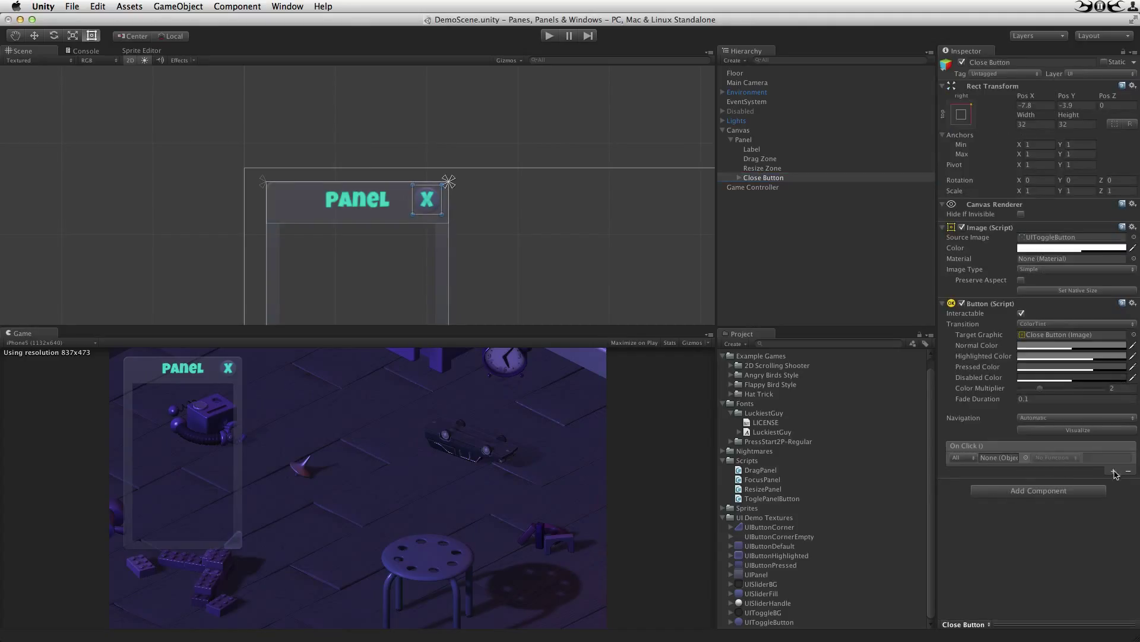
pyautogui.moveTo(753, 187); pyautogui.dragTo(992, 461)
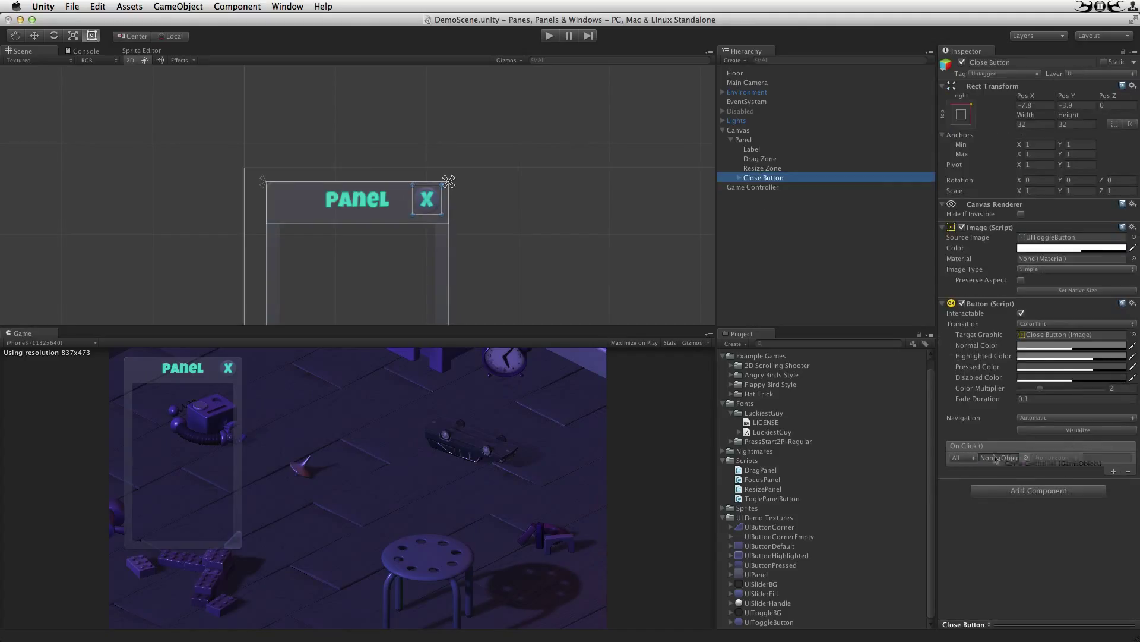
pyautogui.click(1056, 459)
pyautogui.moveTo(1063, 505)
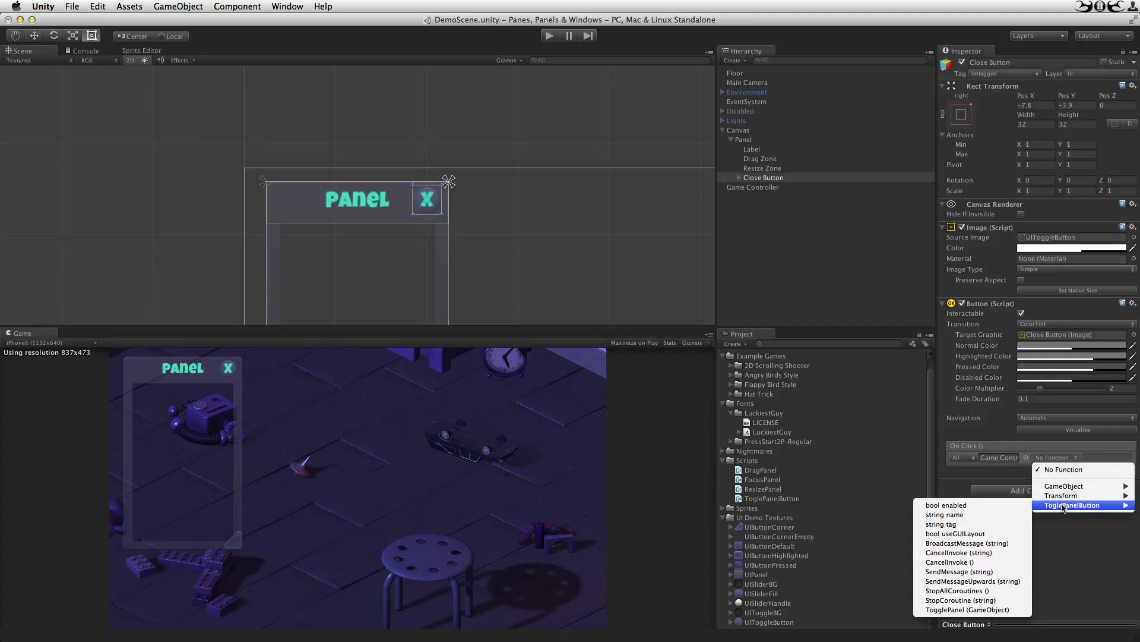
pyautogui.click(967, 609)
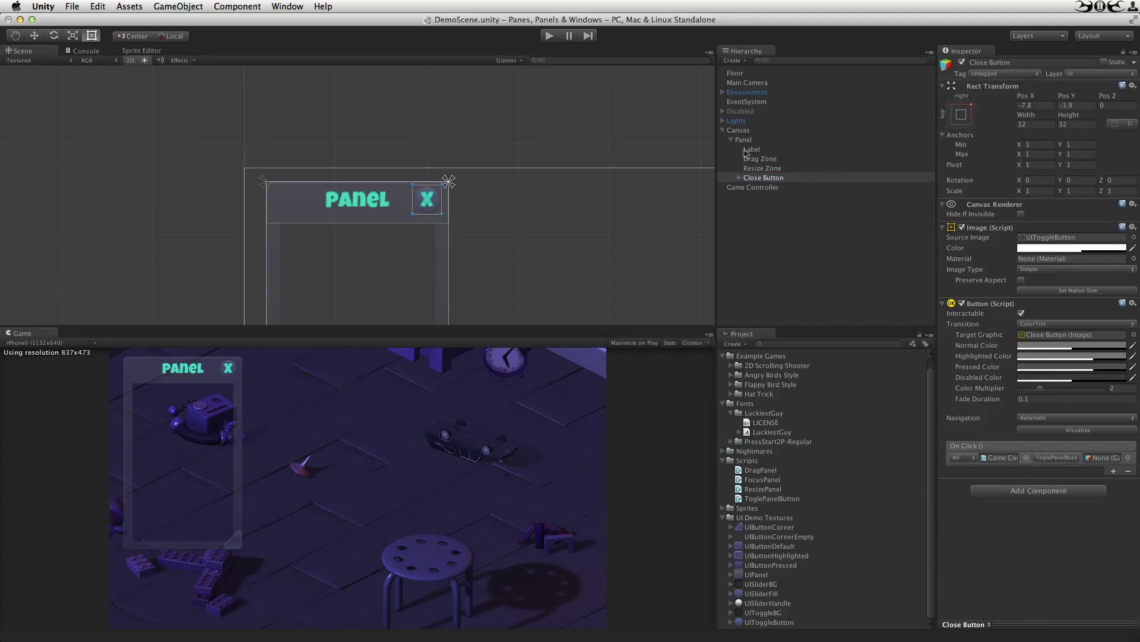
pyautogui.moveTo(743, 141); pyautogui.dragTo(1097, 464)
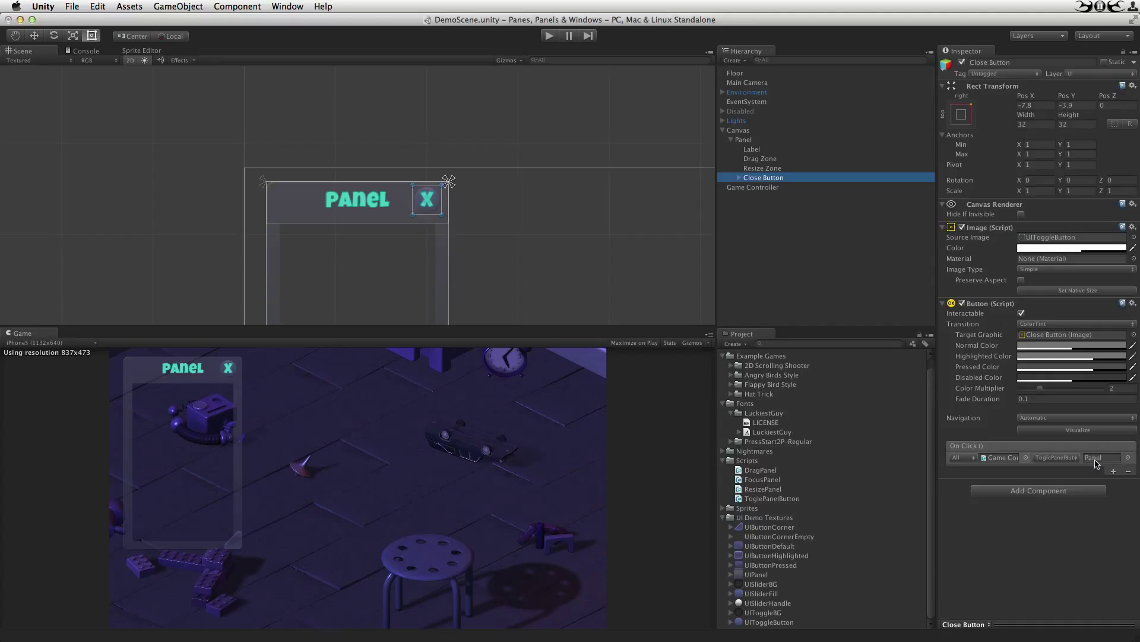
pyautogui.click(1044, 572)
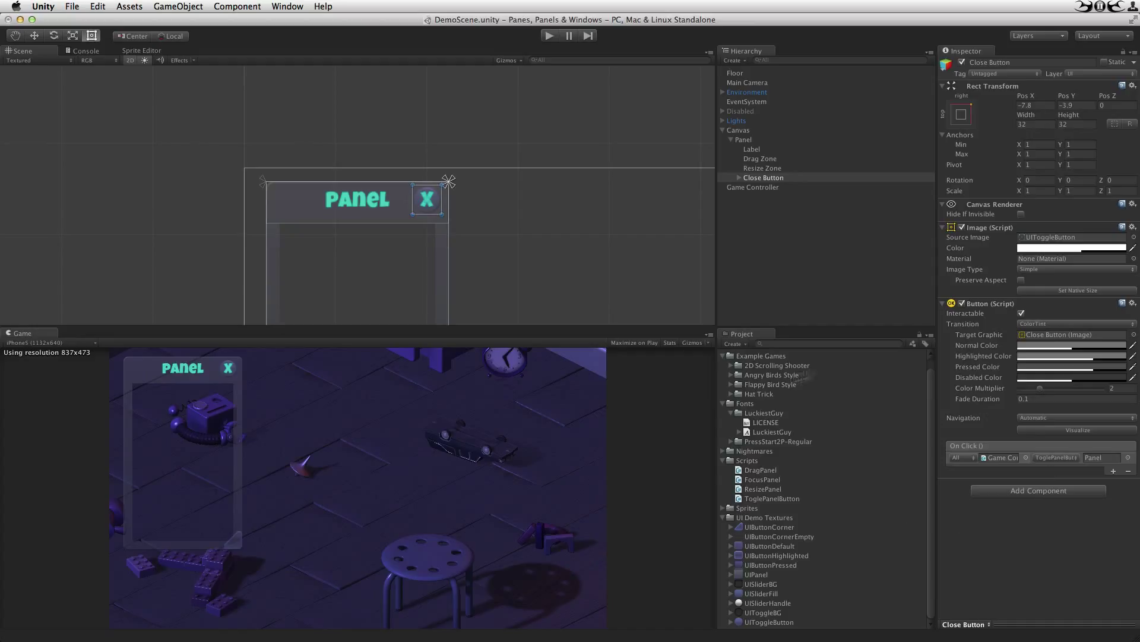
pyautogui.click(731, 141)
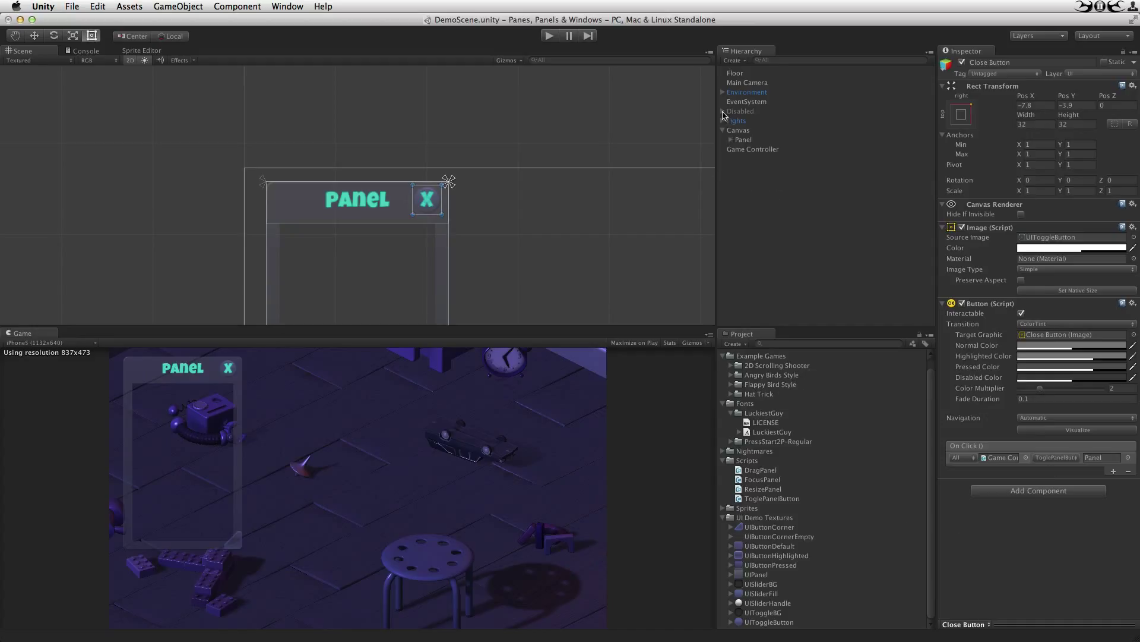
# Step: Add a Button under the Canvas using the UIButtonDefault sprite
pyautogui.rightClick(735, 130)
pyautogui.moveTo(796, 280)
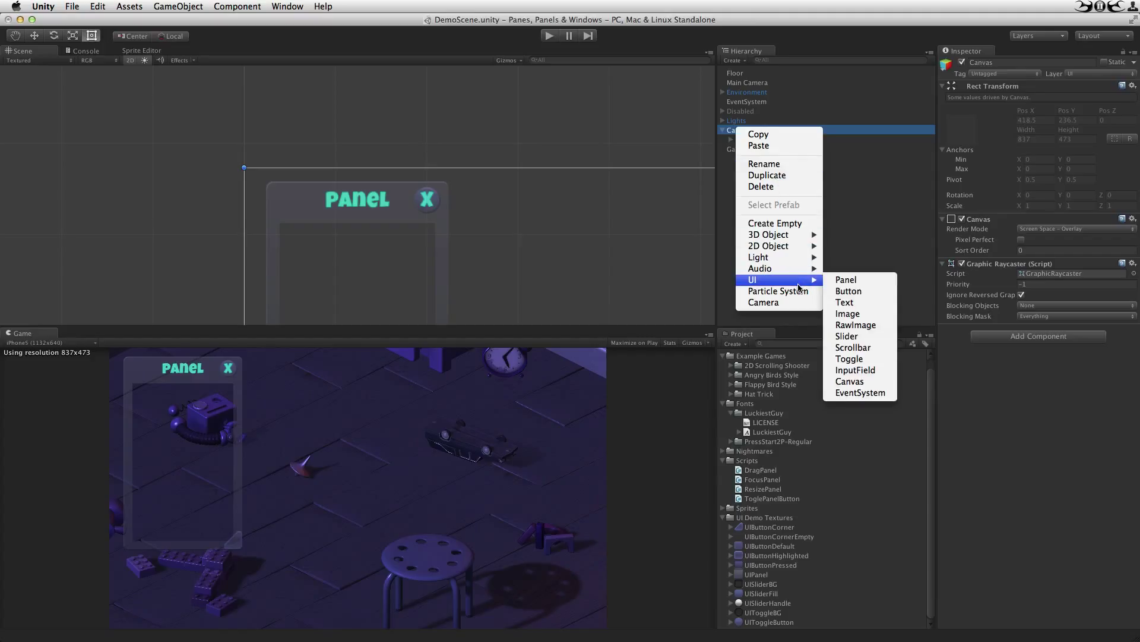
pyautogui.click(841, 294)
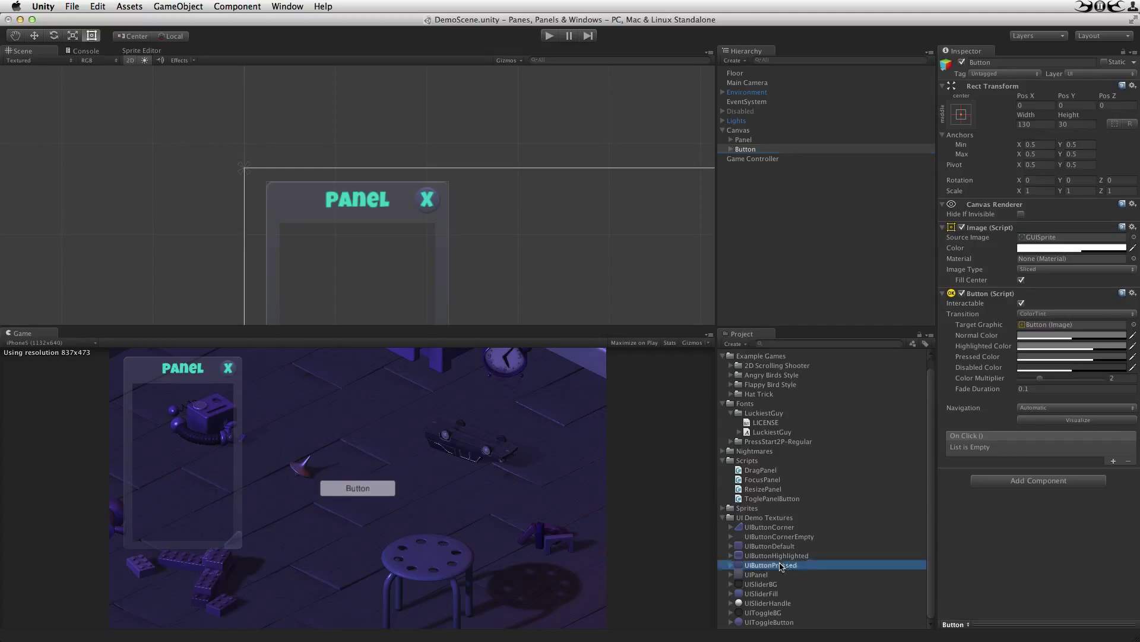
pyautogui.moveTo(790, 564); pyautogui.dragTo(1047, 241)
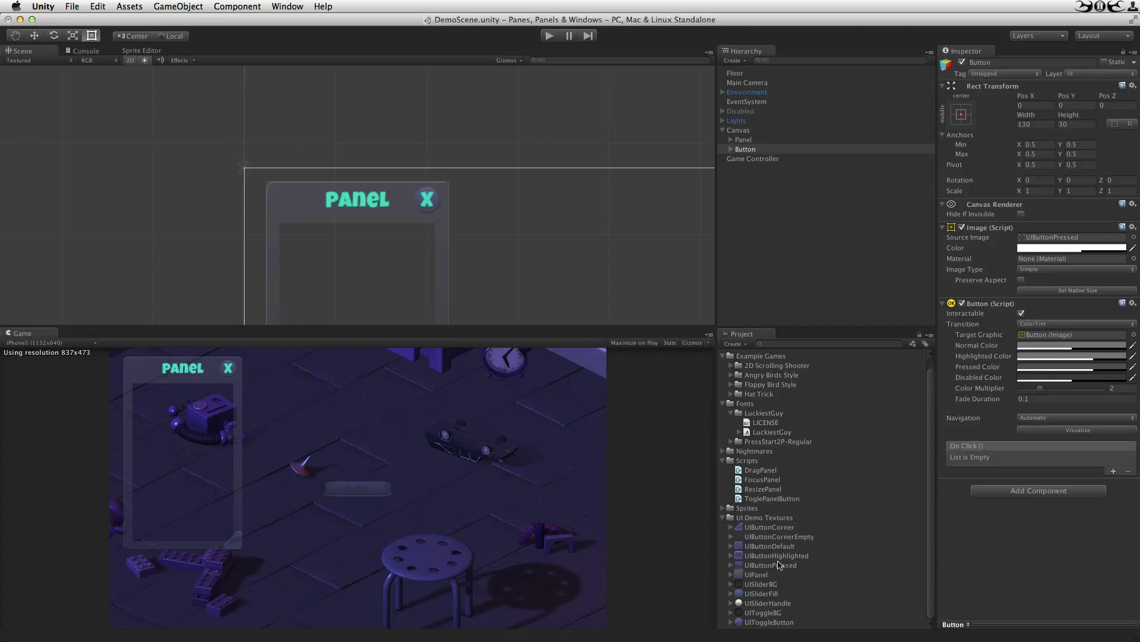
pyautogui.moveTo(770, 546); pyautogui.dragTo(1039, 242)
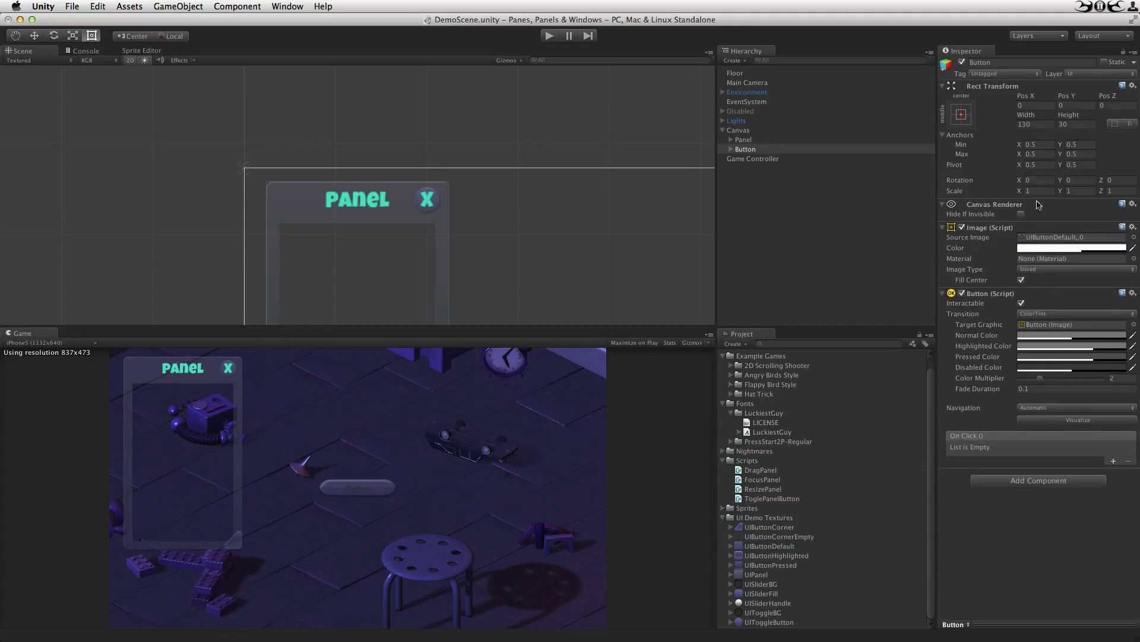
# Step: Set the new button's Rect Transform to width 200 and height 50
pyautogui.click(1033, 124)
pyautogui.write('200')
pyautogui.press('Tab')
pyautogui.write('50')
pyautogui.press('BackSpace')
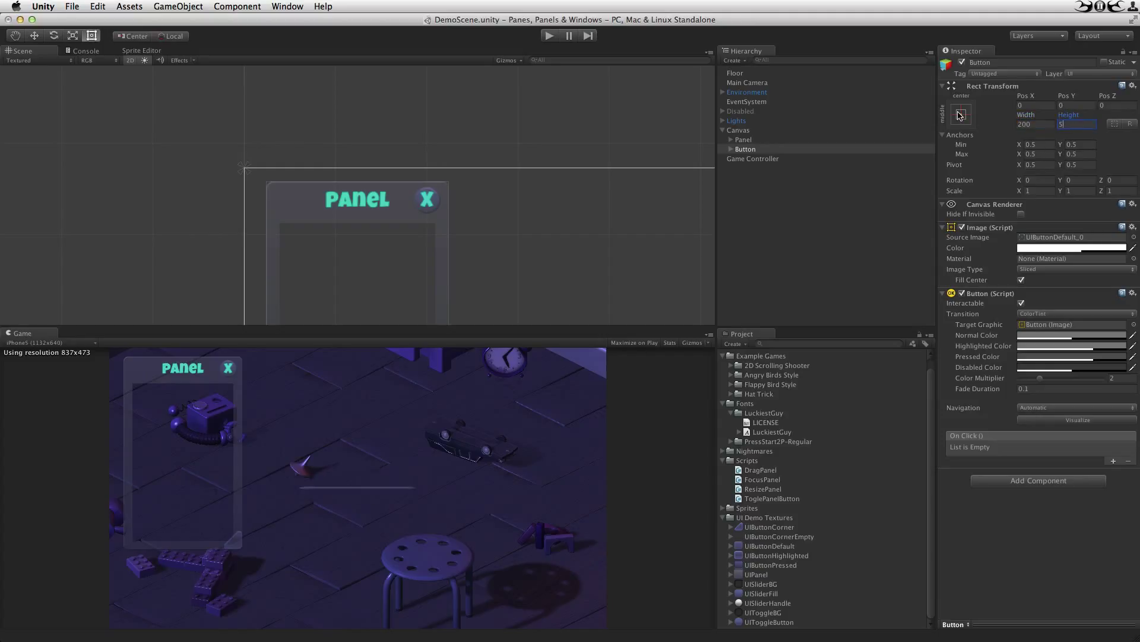
pyautogui.write('0')
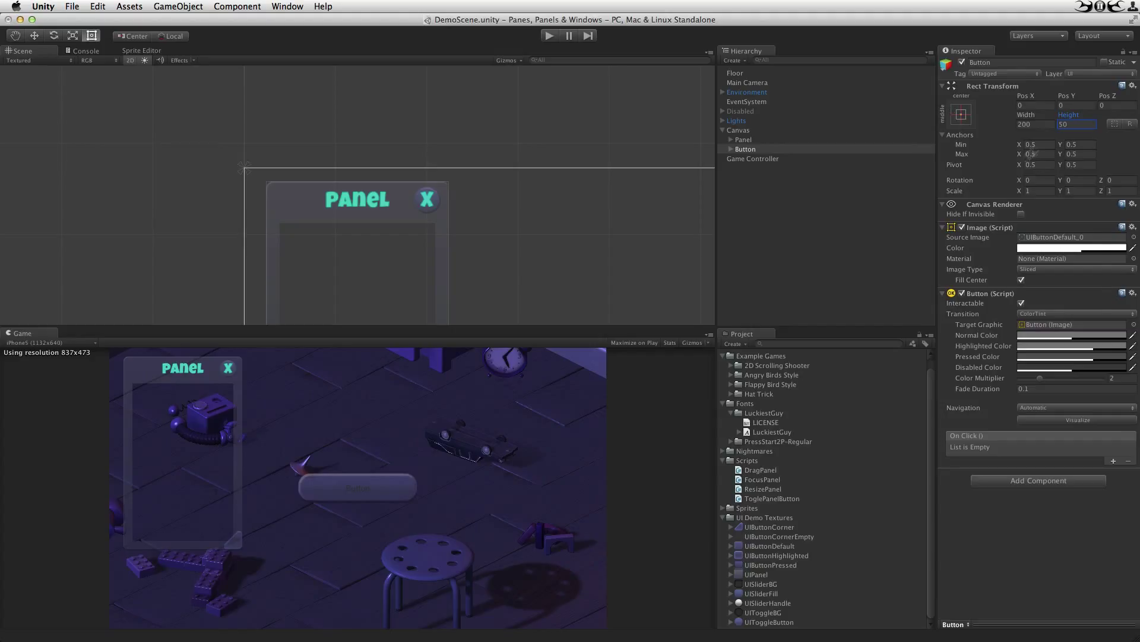
# Step: Anchor the button to the top-right corner and nudge it slightly inward in the Scene view
pyautogui.click(961, 115)
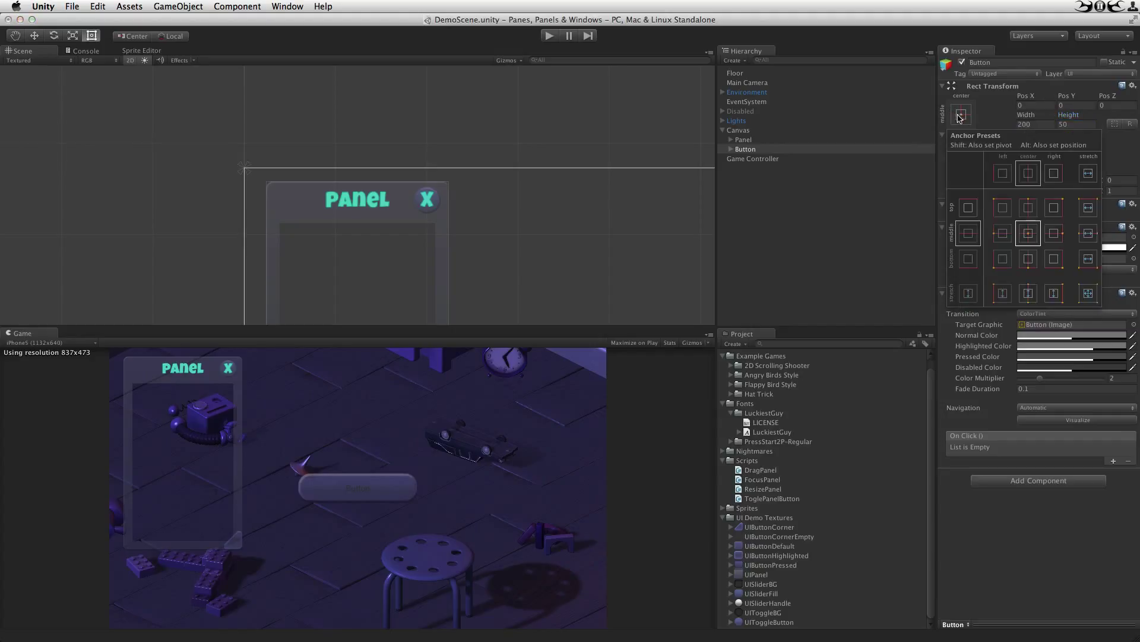
pyautogui.click(1055, 208)
pyautogui.click(537, 356)
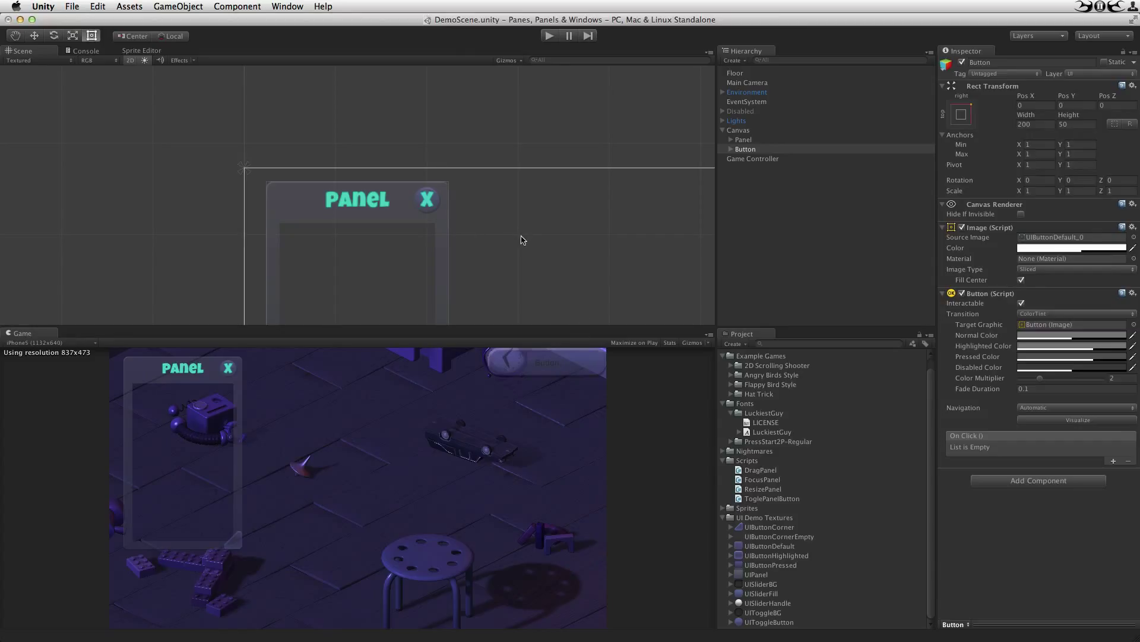
pyautogui.click(749, 150)
pyautogui.press('f')
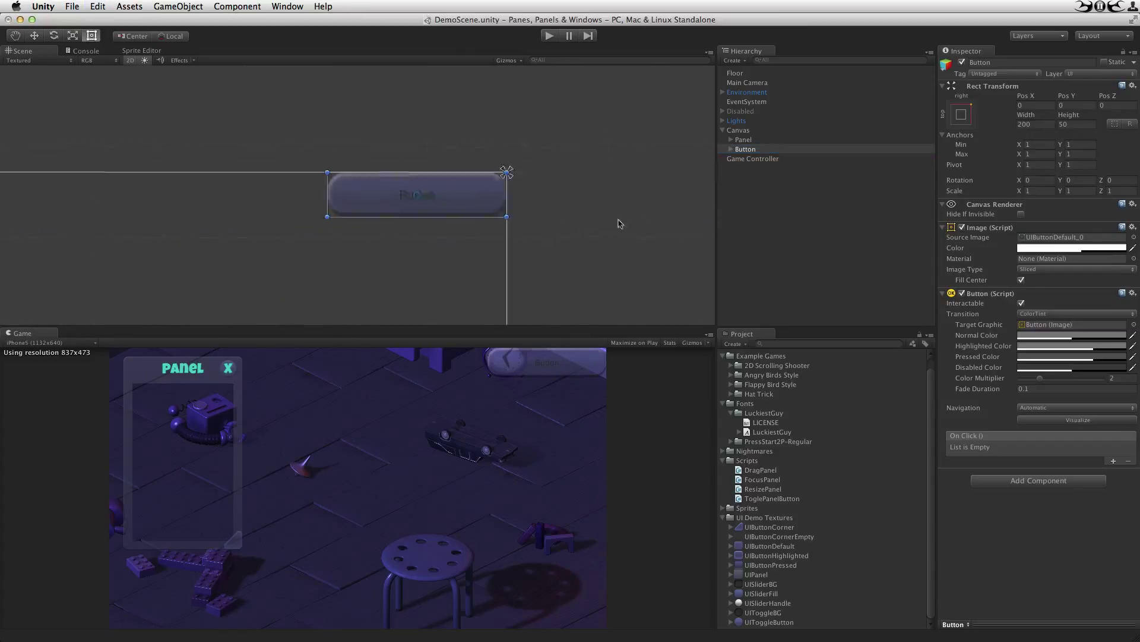
pyautogui.moveTo(443, 205); pyautogui.dragTo(368, 232)
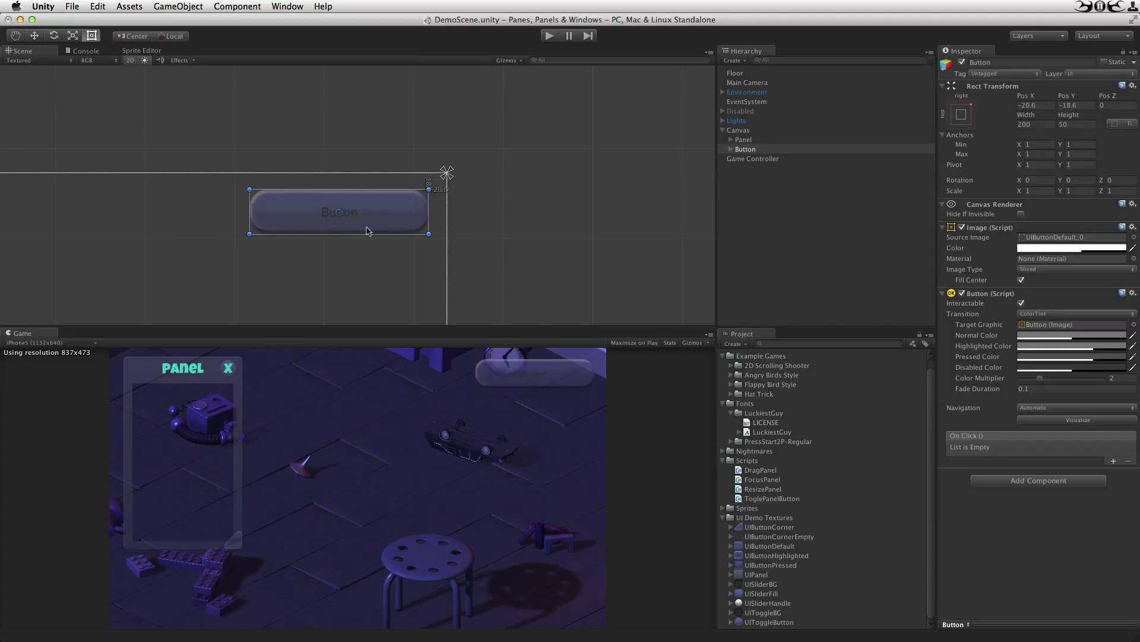
pyautogui.click(731, 149)
# Step: Style the button's label in LuckiestGuy font, size 24, teal colour
pyautogui.click(751, 159)
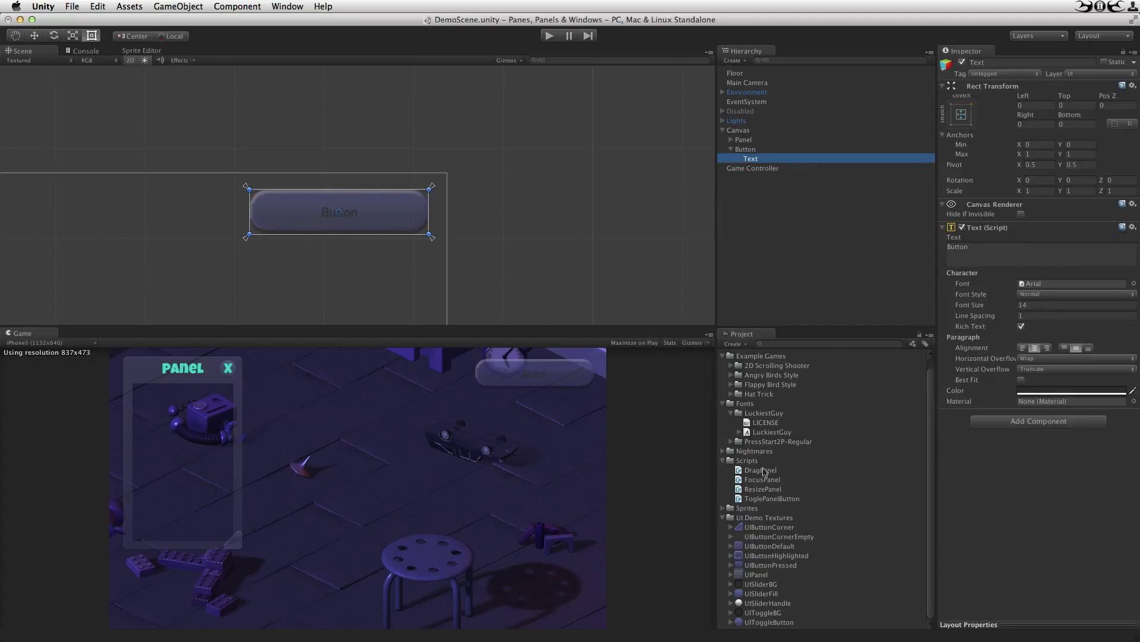
pyautogui.moveTo(770, 428); pyautogui.dragTo(1063, 283)
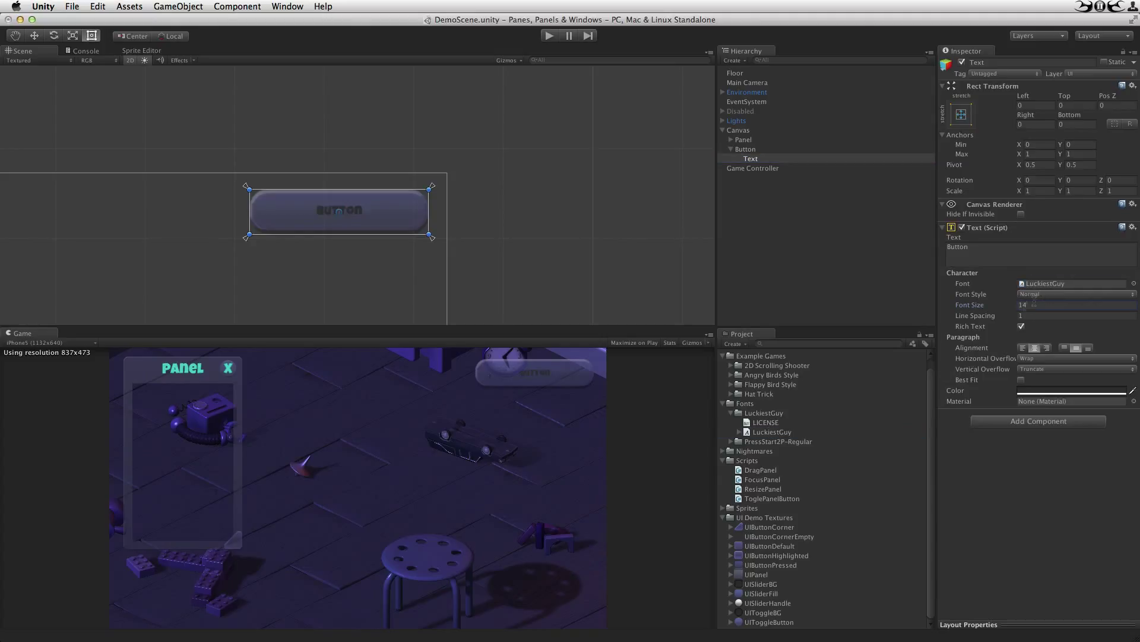
pyautogui.click(975, 307)
pyautogui.write('24')
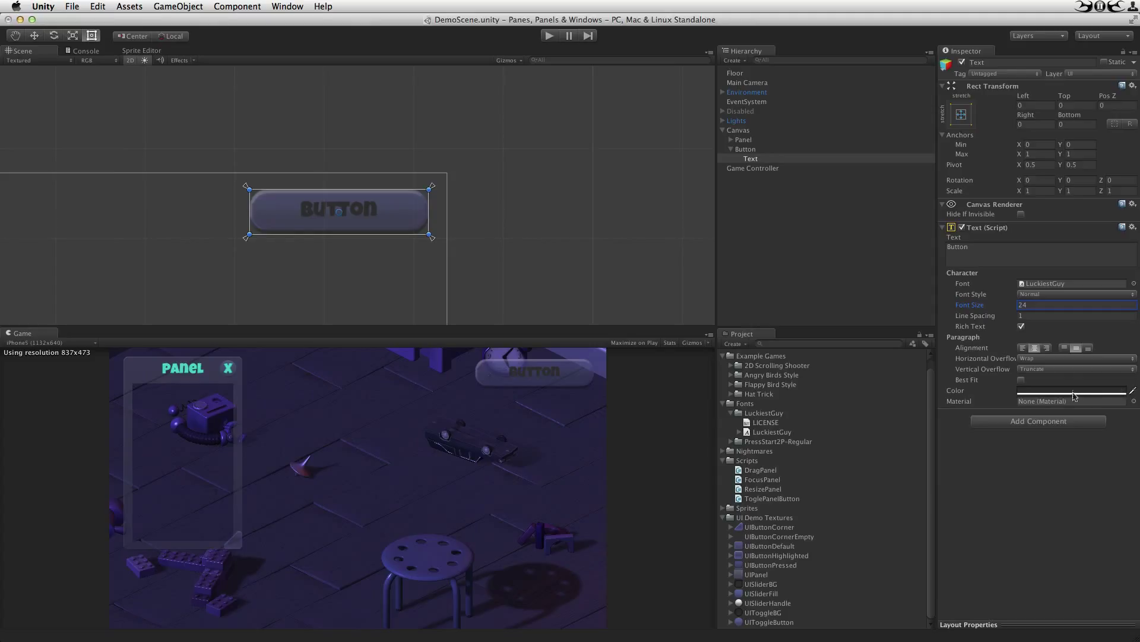
pyautogui.click(1073, 392)
pyautogui.click(10, 225)
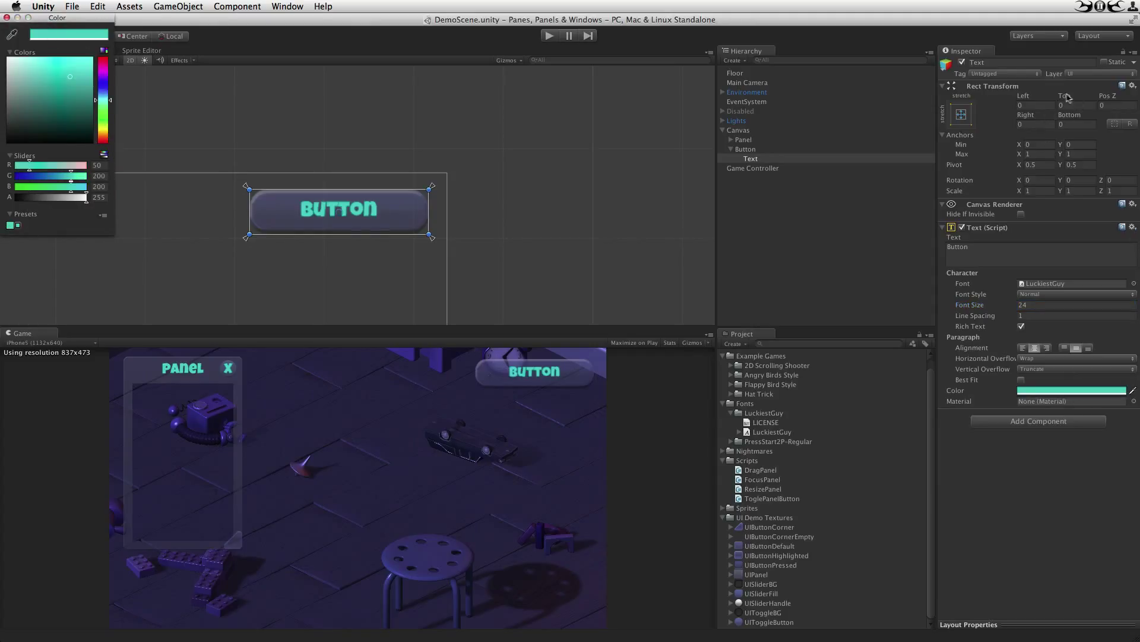
# Step: Shift the label up slightly and change its text to 'Toggle Panel'
pyautogui.moveTo(1065, 96)
pyautogui.mouseDown()
pyautogui.moveTo(994, 99)
pyautogui.moveTo(1045, 99)
pyautogui.mouseUp()
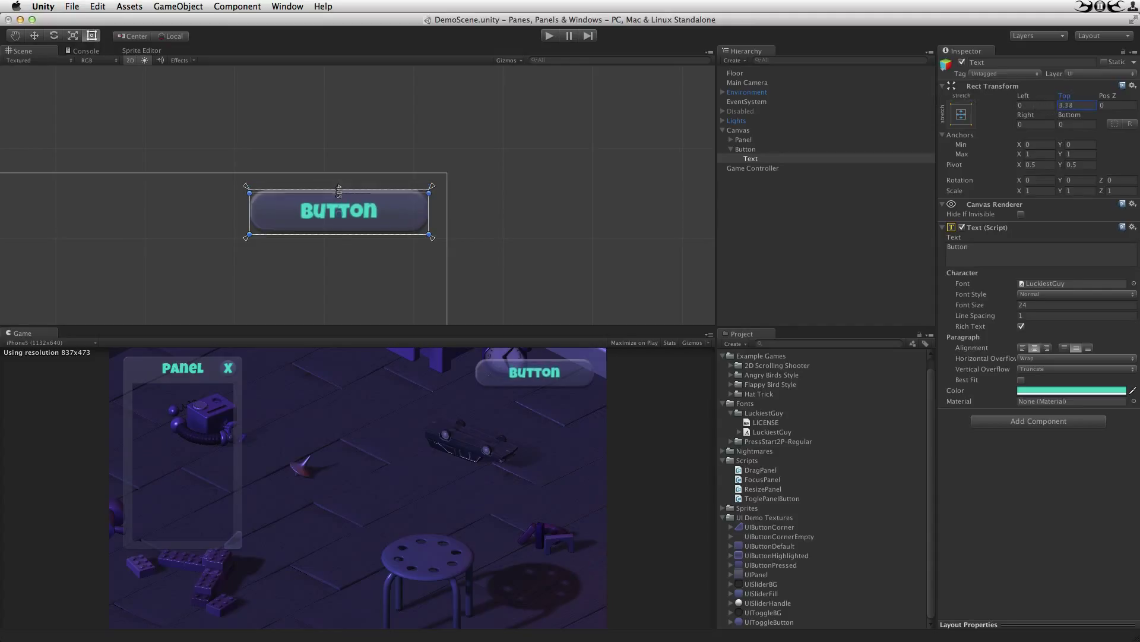
pyautogui.click(998, 250)
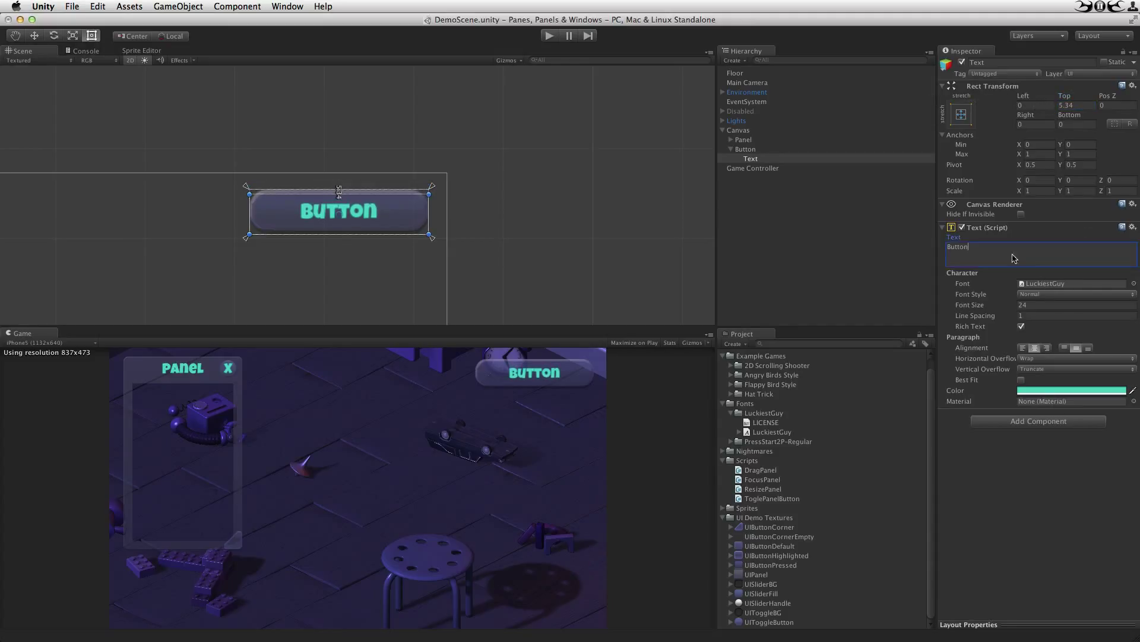
pyautogui.write('To')
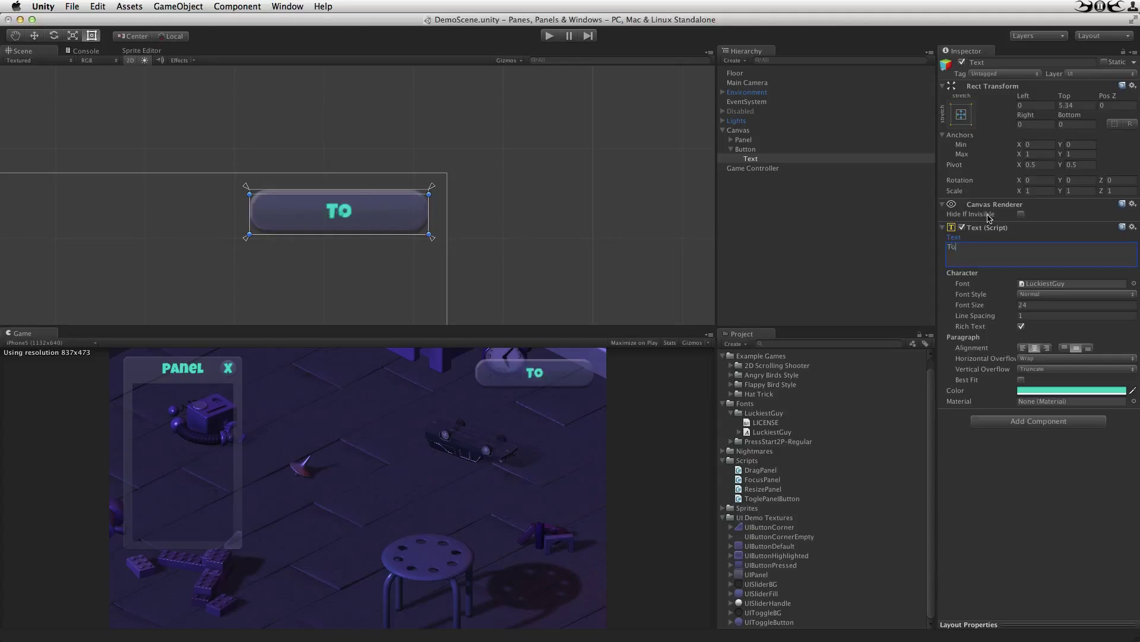
pyautogui.write('ggle Panel')
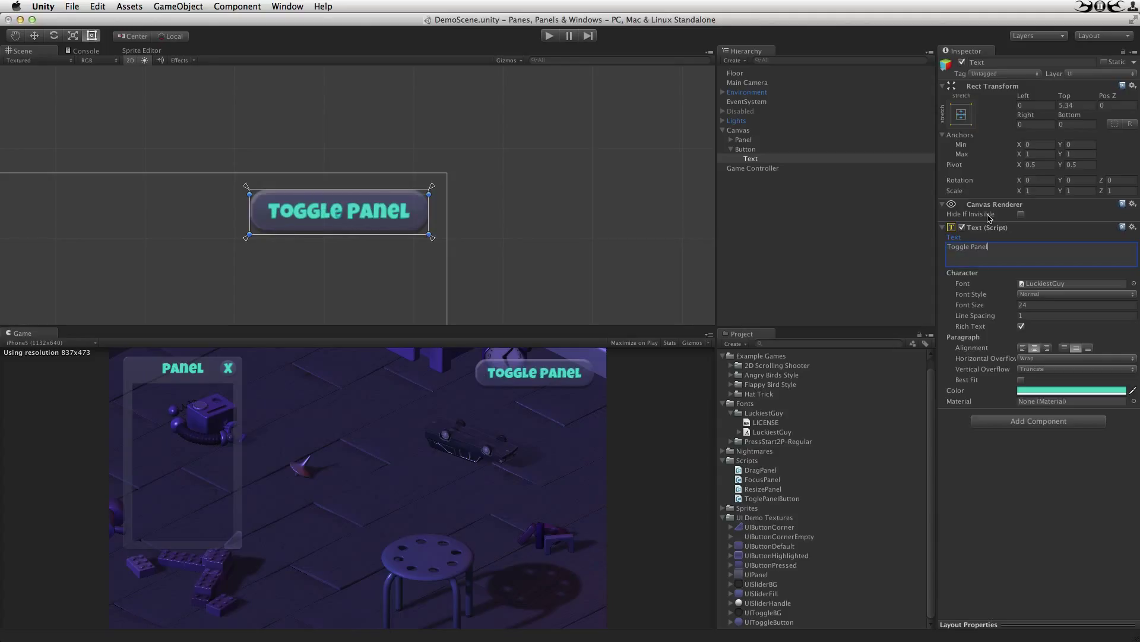
pyautogui.click(1003, 534)
pyautogui.hotkey('ctrl', 's')
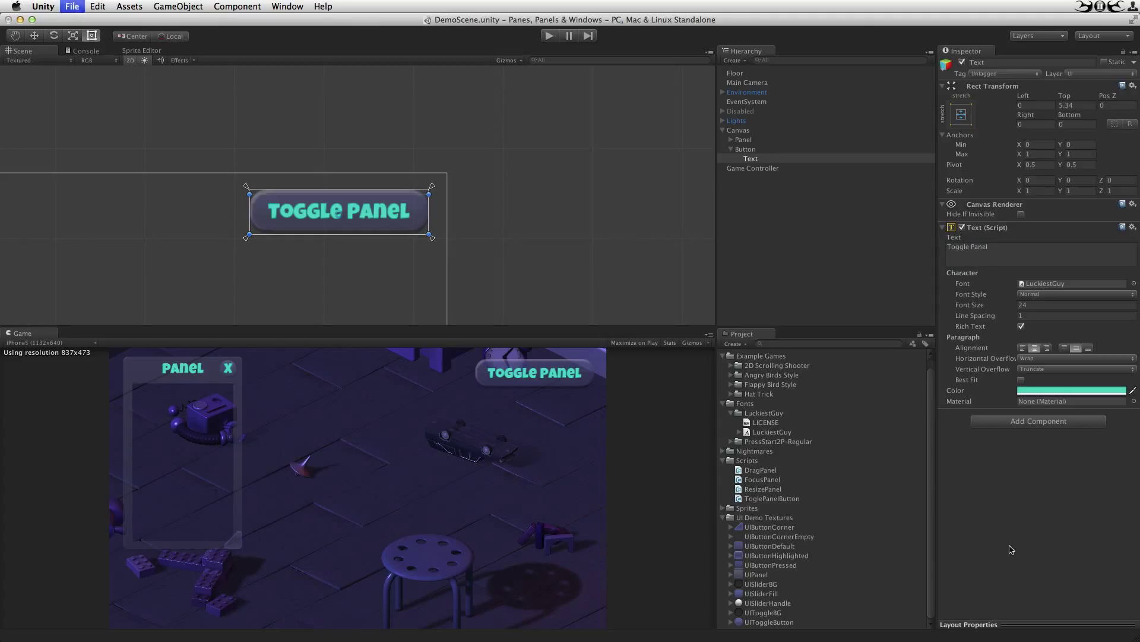
pyautogui.hotkey('ctrl', 'p')
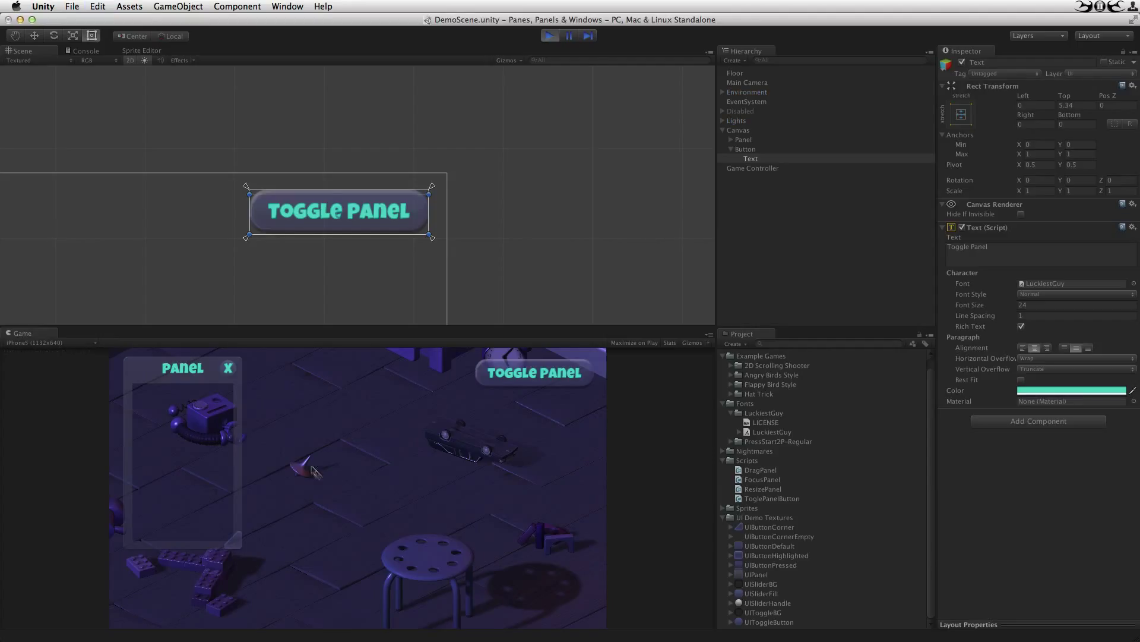
pyautogui.click(229, 368)
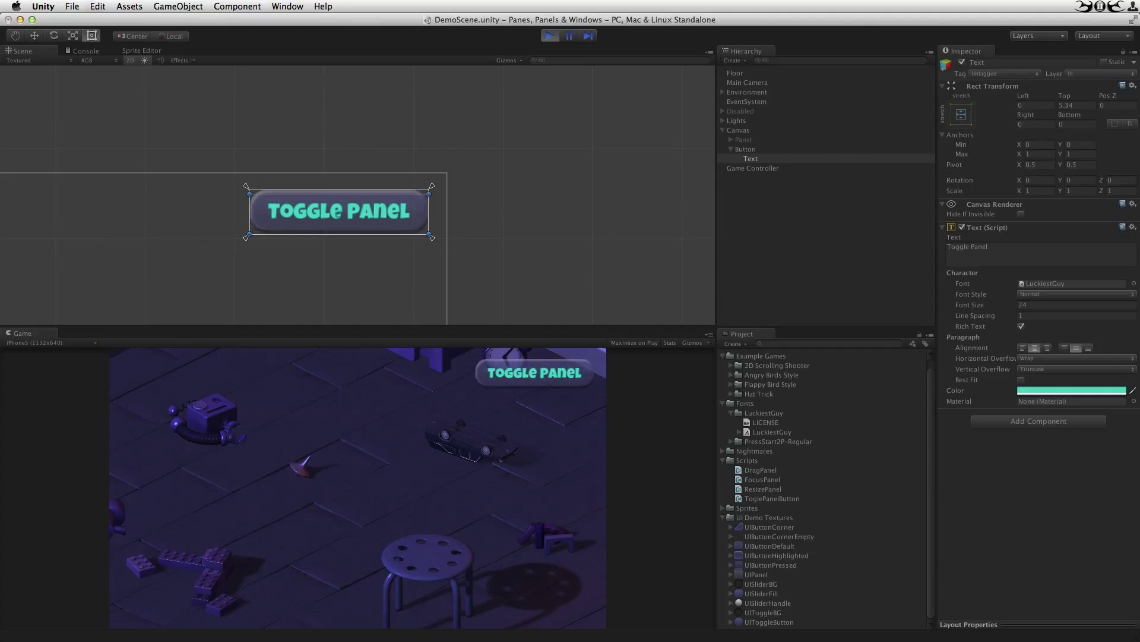
pyautogui.hotkey('ctrl', 'p')
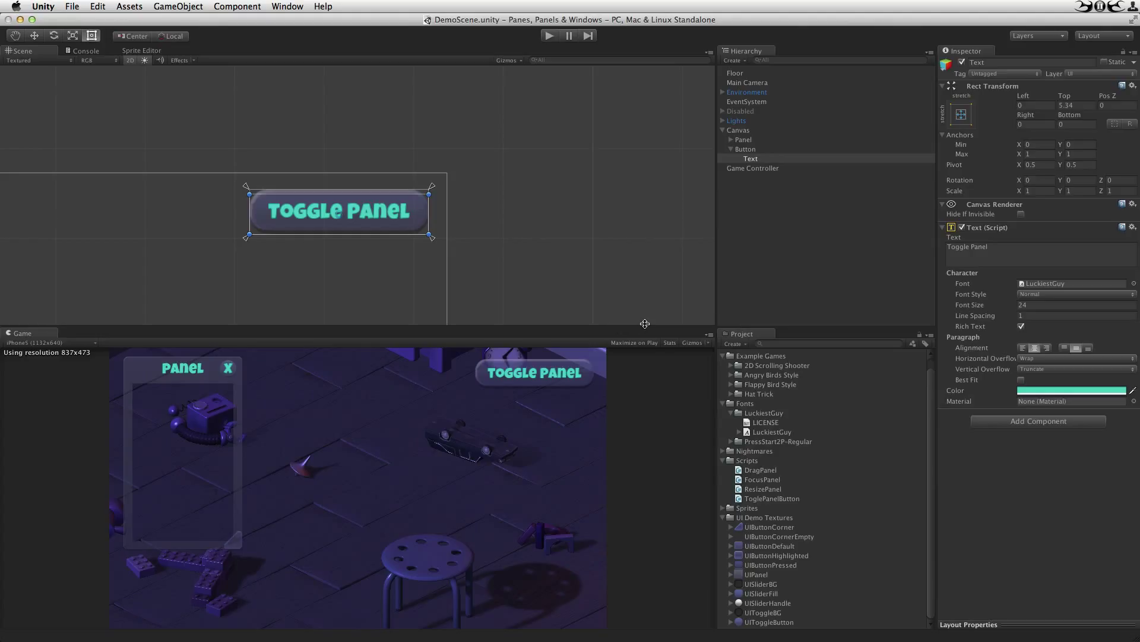
# Step: Add an On Click calling Game Controller's TogglePanel with Panel as argument, then enter Play mode
pyautogui.click(748, 150)
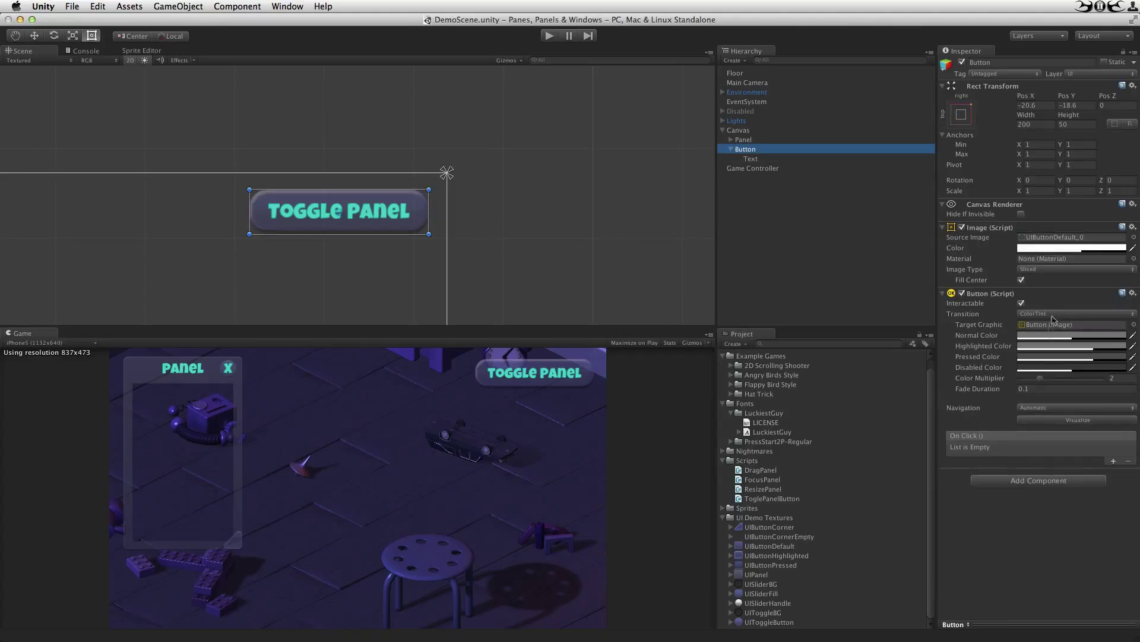
pyautogui.click(1115, 463)
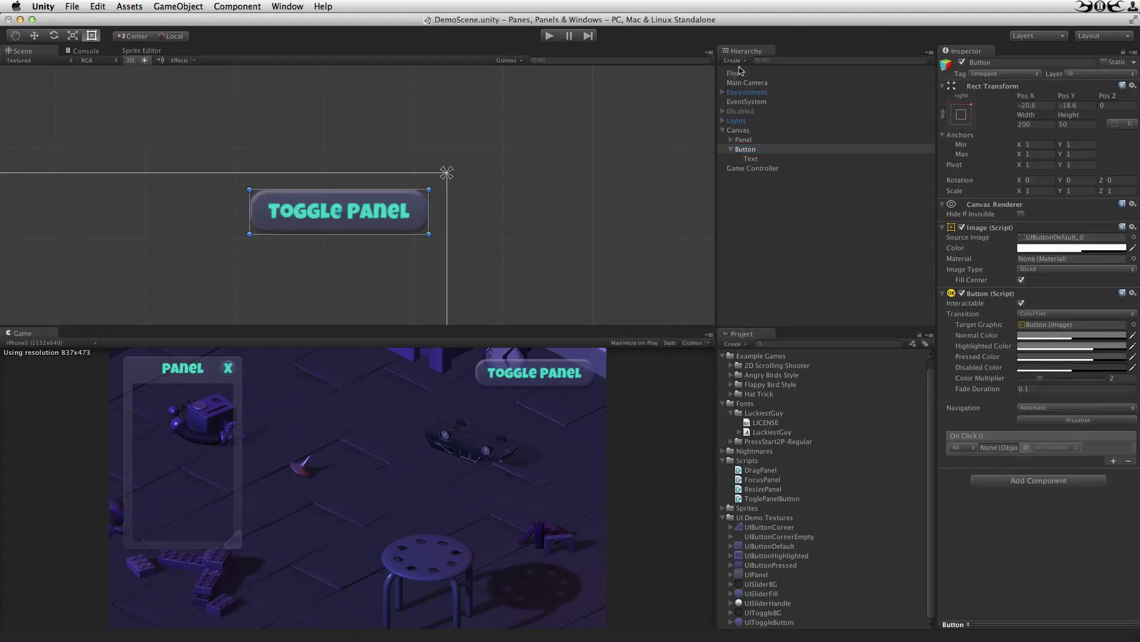
pyautogui.moveTo(753, 168); pyautogui.dragTo(986, 446)
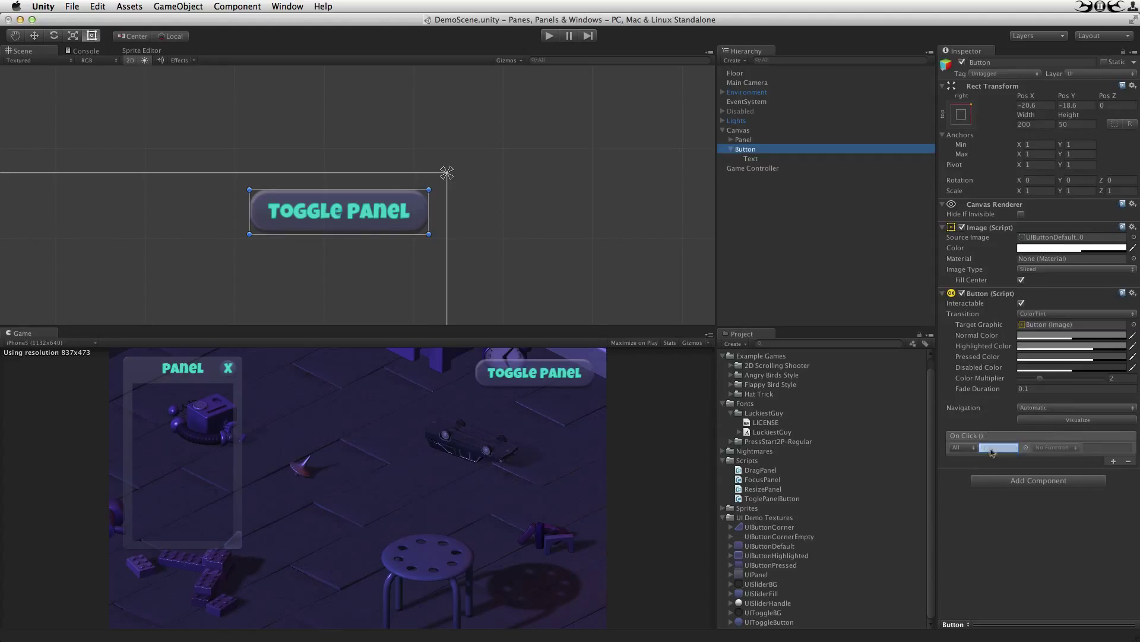
pyautogui.click(1052, 449)
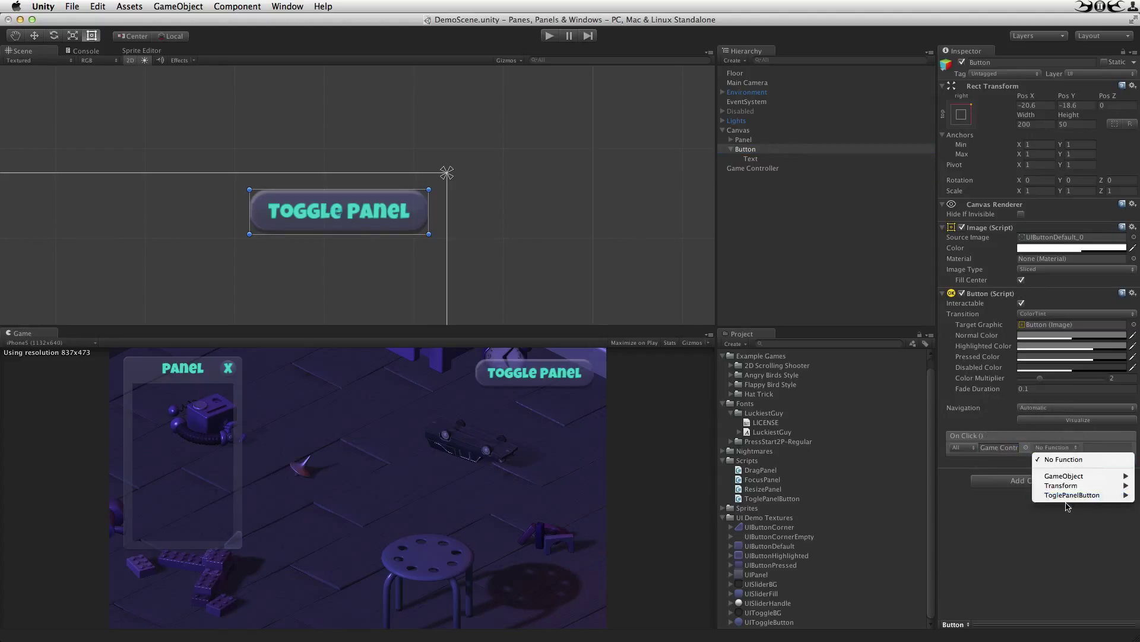
pyautogui.moveTo(1067, 496)
pyautogui.click(971, 600)
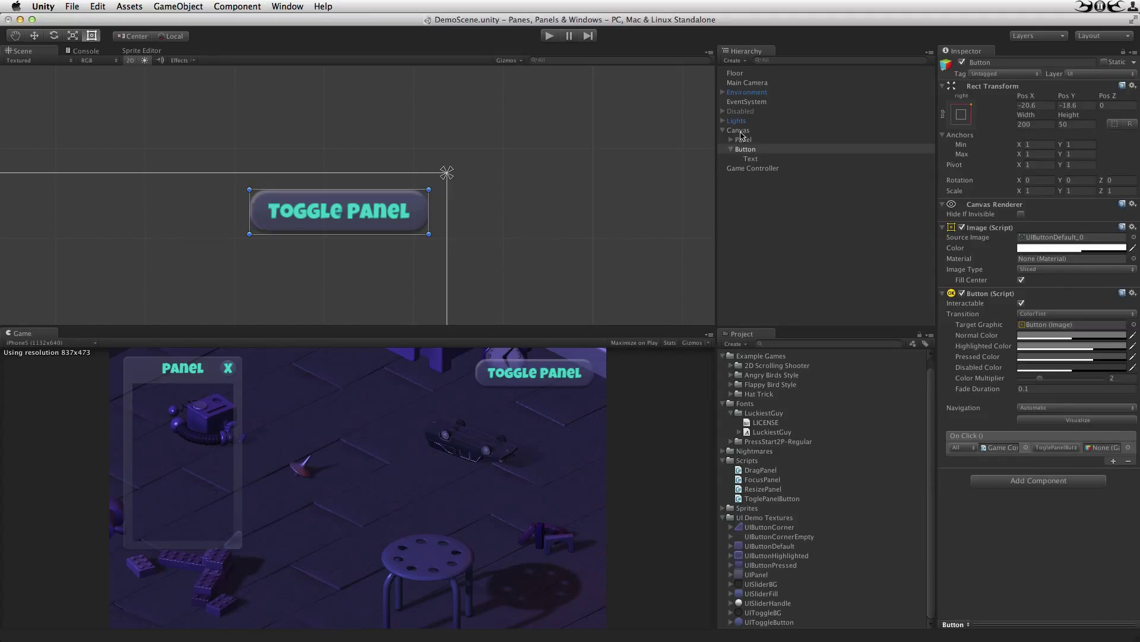
pyautogui.moveTo(741, 140); pyautogui.dragTo(1102, 448)
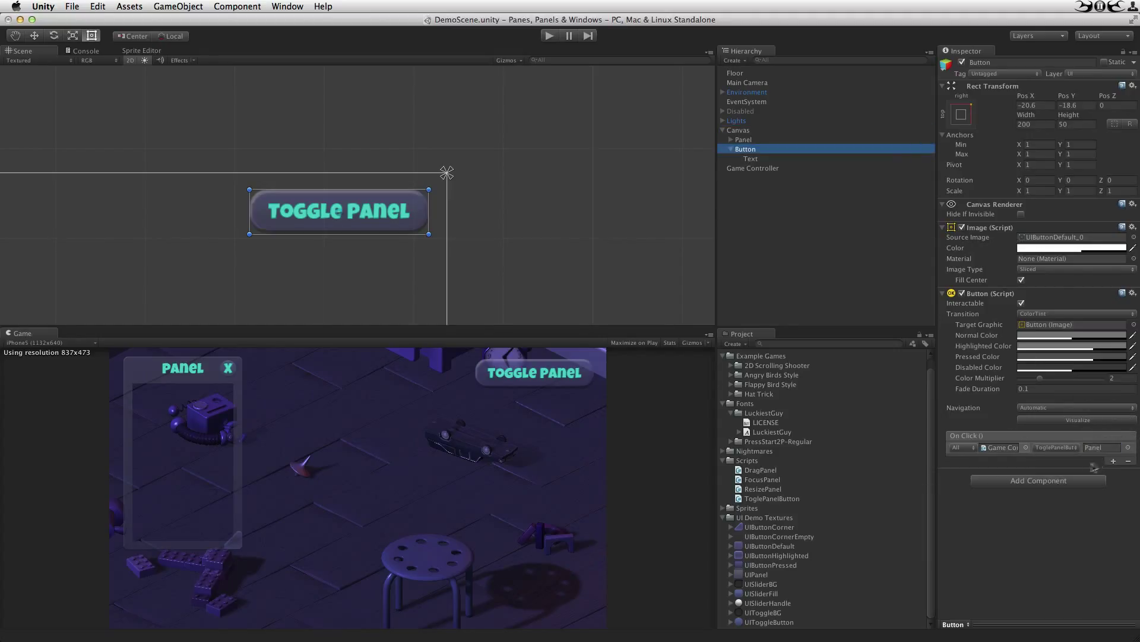
pyautogui.press('super+p')
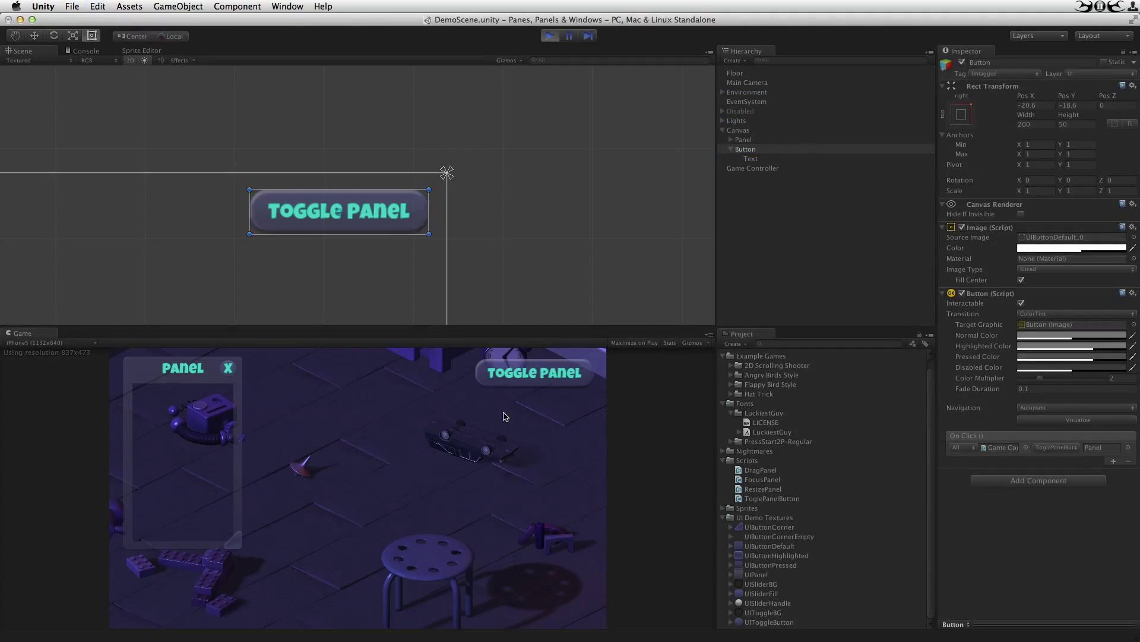
# Step: Toggle the panel twice, close it with X, reopen it and drag it, then stop playing
pyautogui.click(538, 372)
pyautogui.click(537, 372)
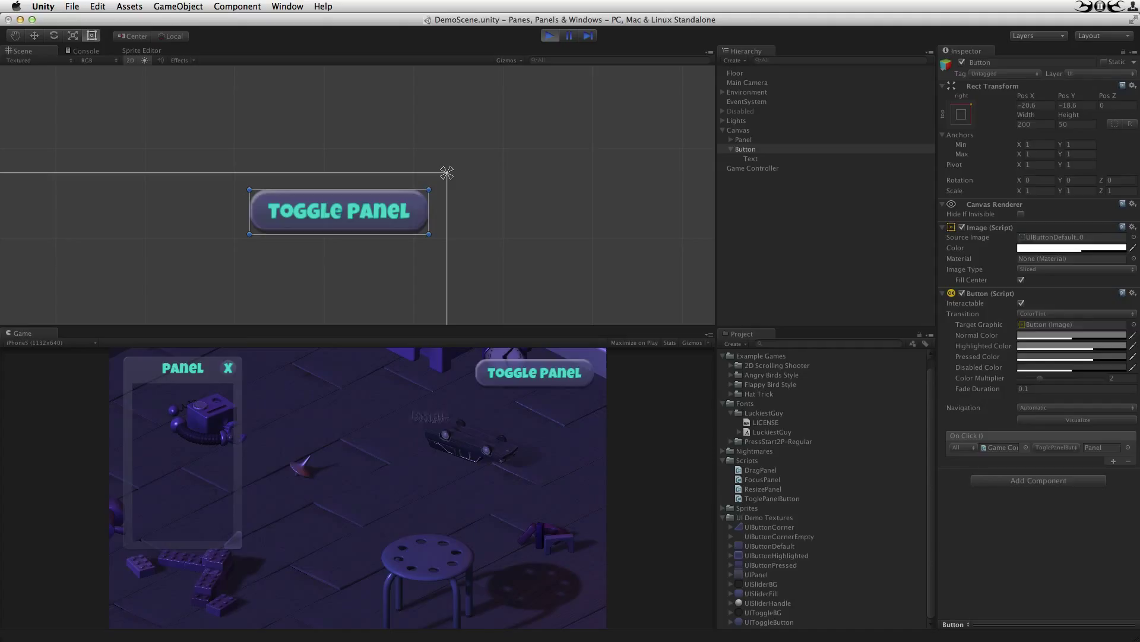
pyautogui.click(230, 369)
pyautogui.click(544, 371)
pyautogui.moveTo(213, 385); pyautogui.dragTo(249, 389)
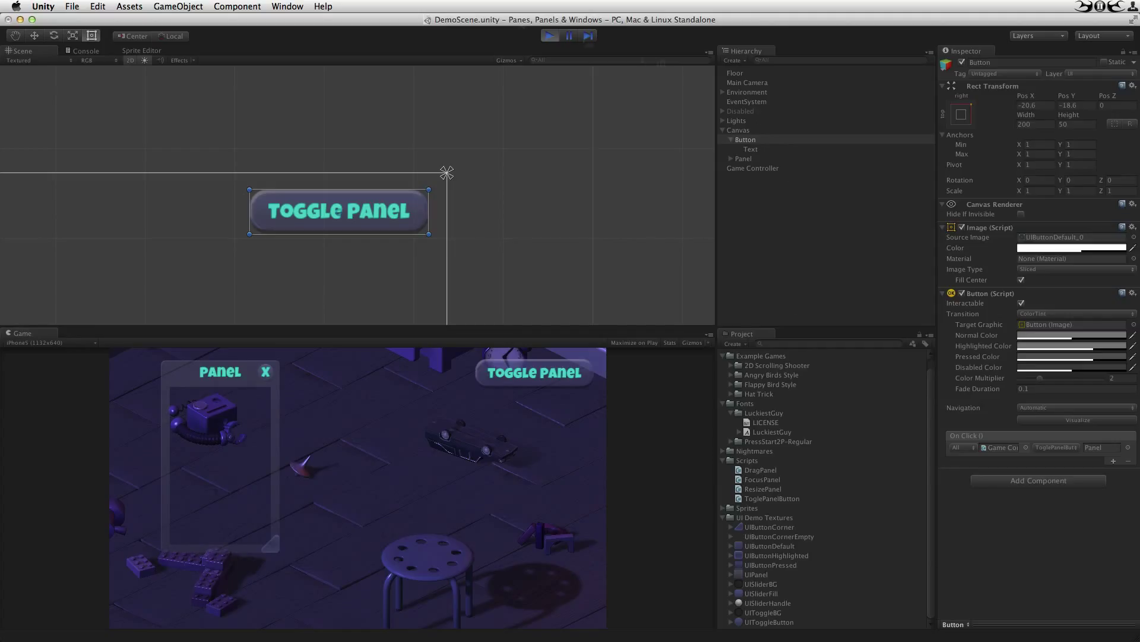
pyautogui.click(541, 35)
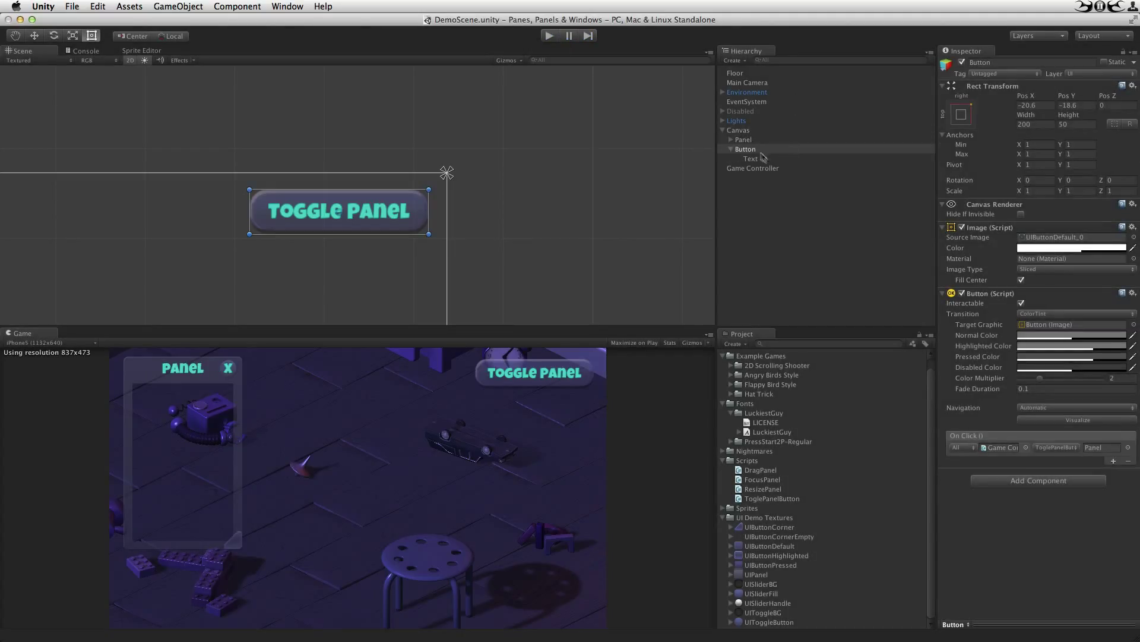
pyautogui.click(751, 140)
# Step: Give the Resize Zone a 100×100 minimum and 400×400 maximum size, then play the game
pyautogui.click(732, 141)
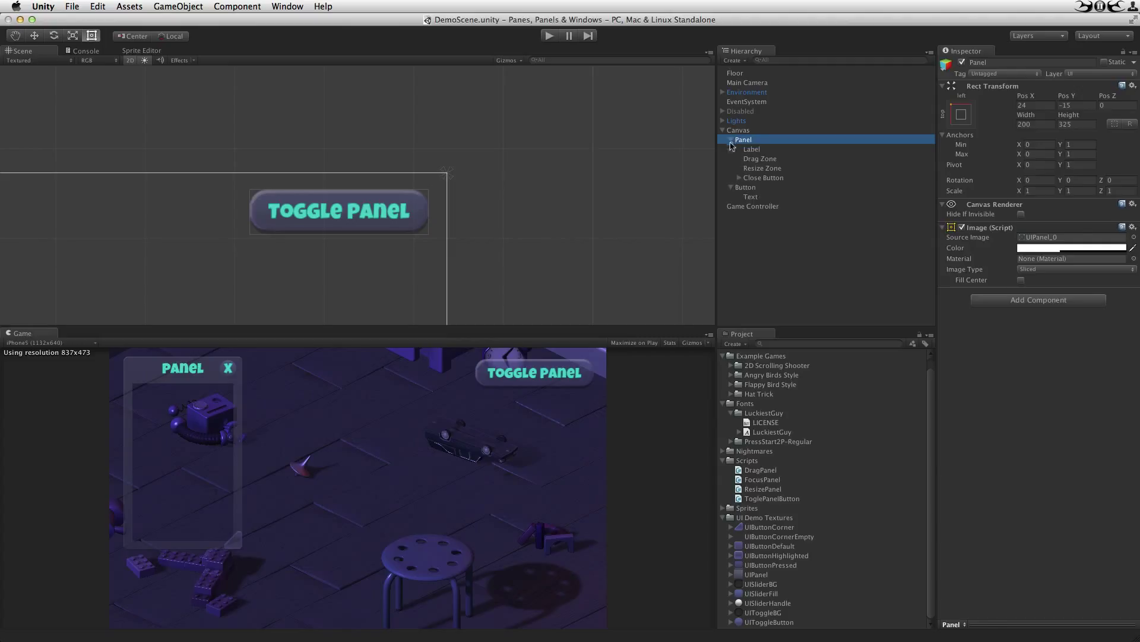
pyautogui.click(771, 170)
pyautogui.click(993, 325)
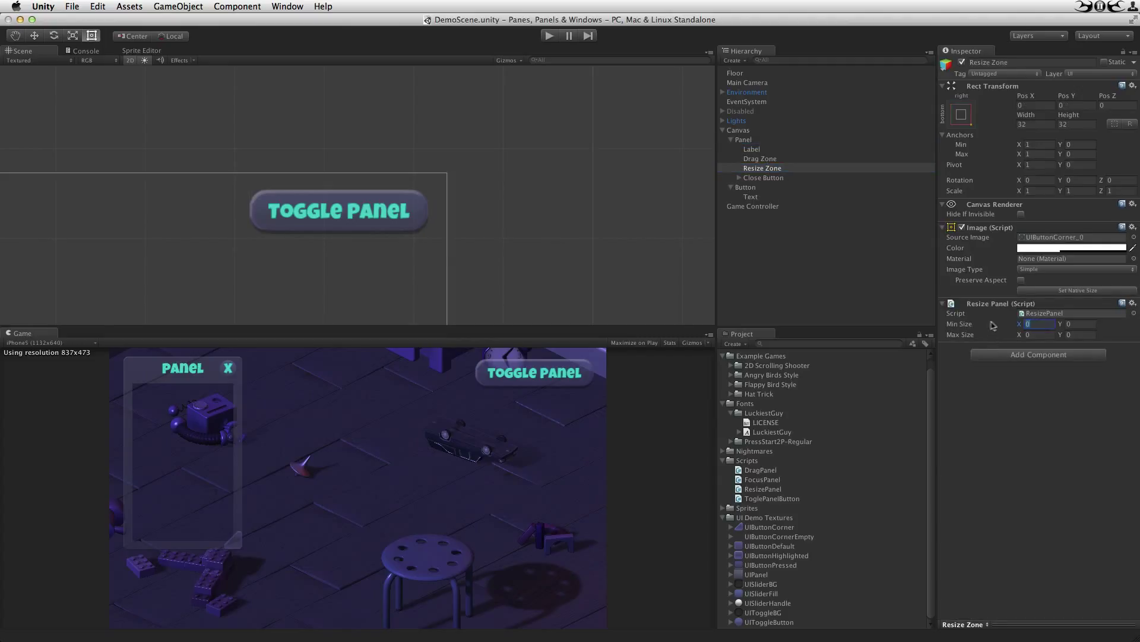
pyautogui.write('1000')
pyautogui.press('Tab')
pyautogui.press('Tab')
pyautogui.press('Tab')
pyautogui.write('40')
pyautogui.press('super+p')
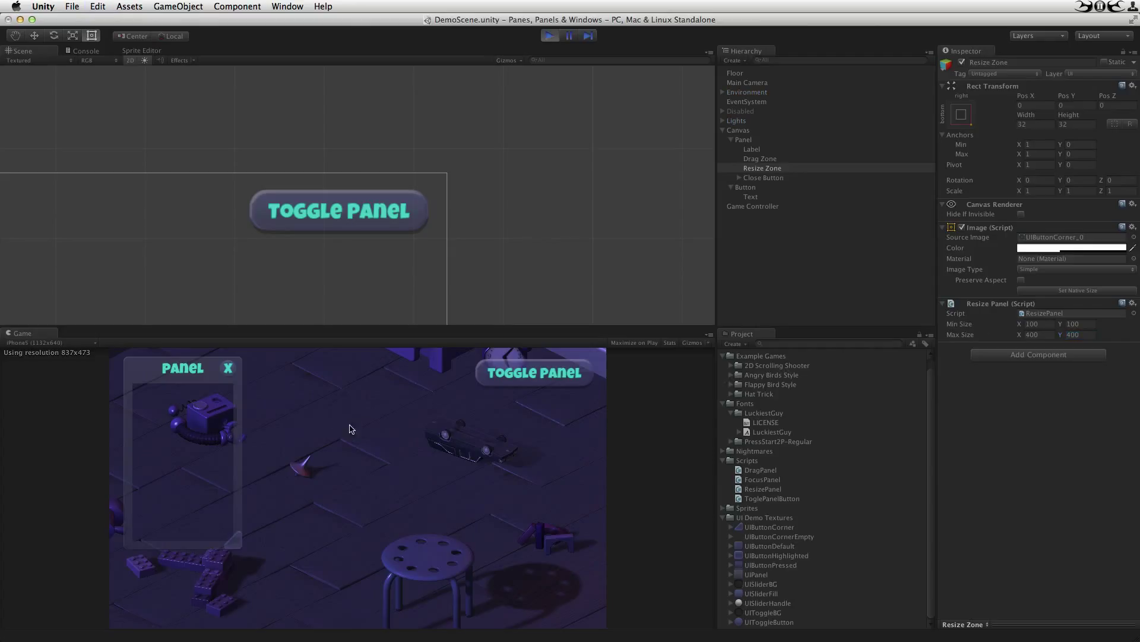
# Step: Drag the panel, shrink it toward its minimum size, then close, reopen and close it again
pyautogui.moveTo(194, 376); pyautogui.dragTo(328, 394)
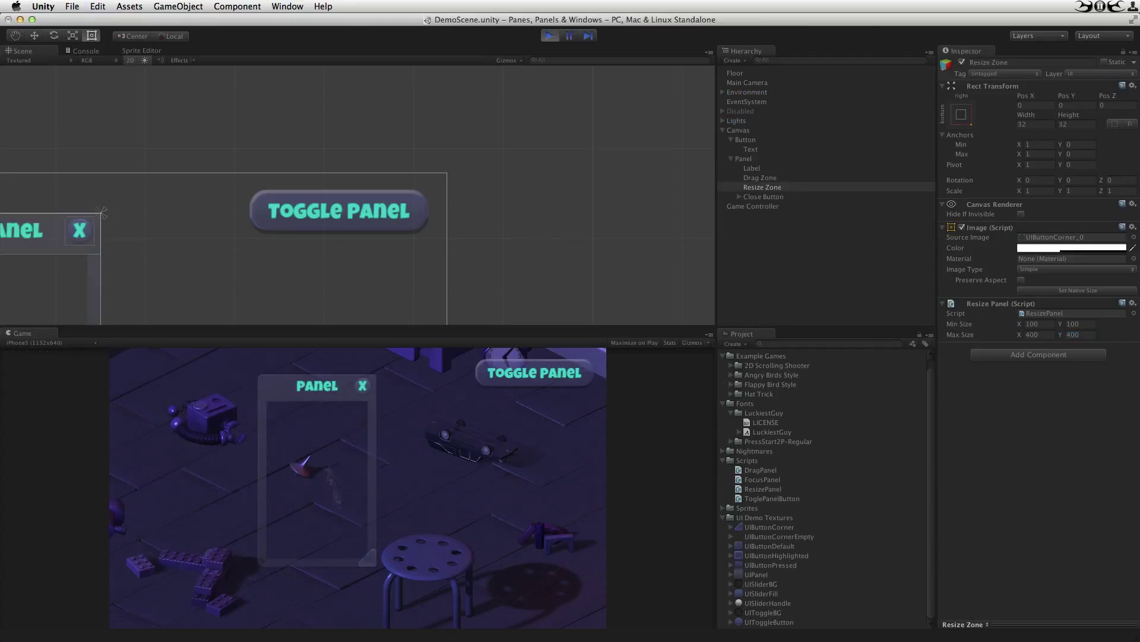
pyautogui.moveTo(369, 562)
pyautogui.mouseDown()
pyautogui.moveTo(309, 411)
pyautogui.moveTo(590, 640)
pyautogui.mouseUp()
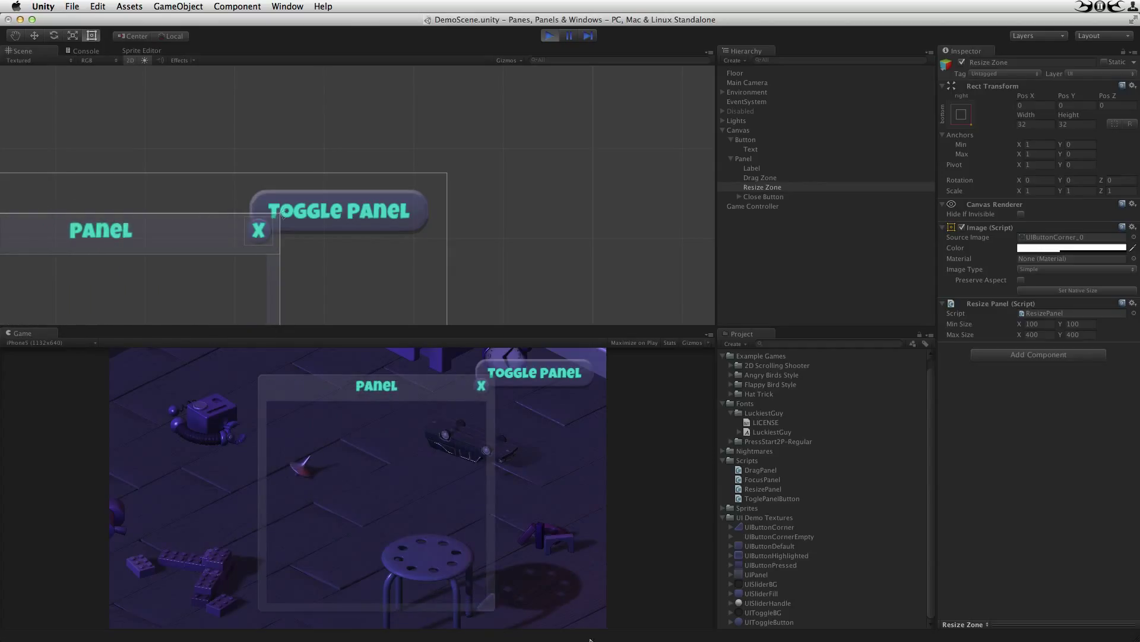
pyautogui.moveTo(383, 392); pyautogui.dragTo(265, 393)
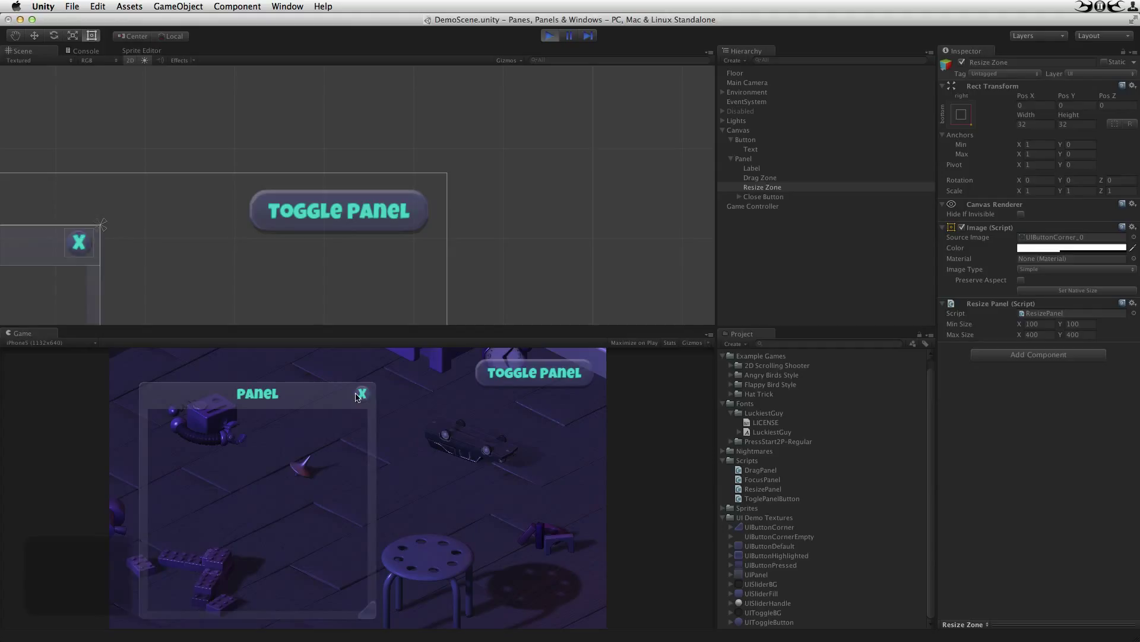
pyautogui.click(360, 392)
pyautogui.click(535, 372)
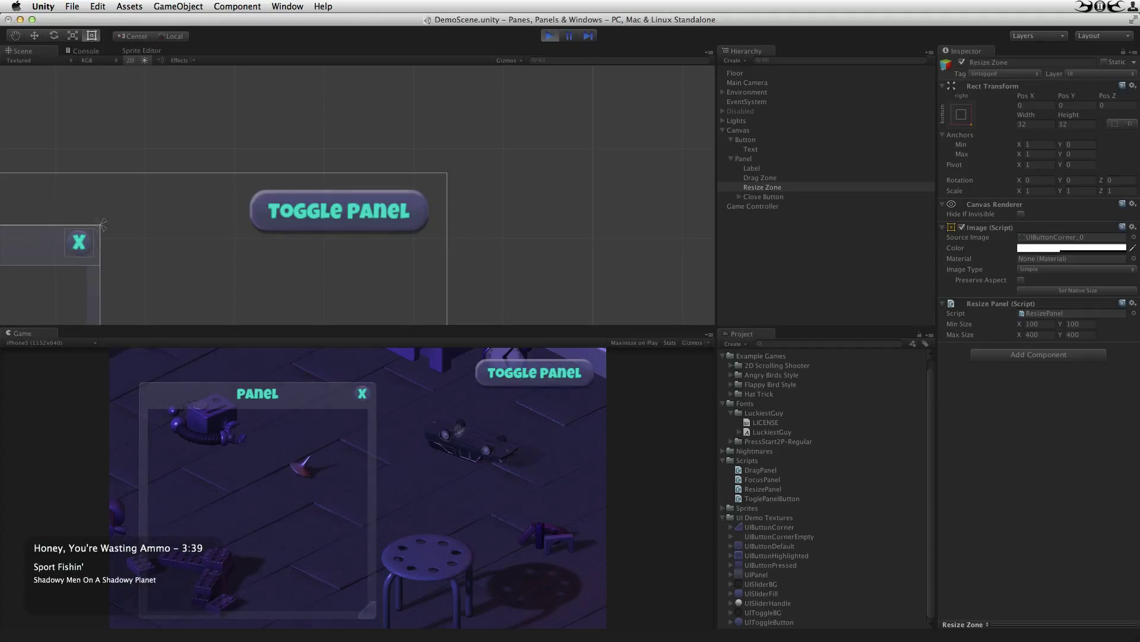
pyautogui.click(362, 394)
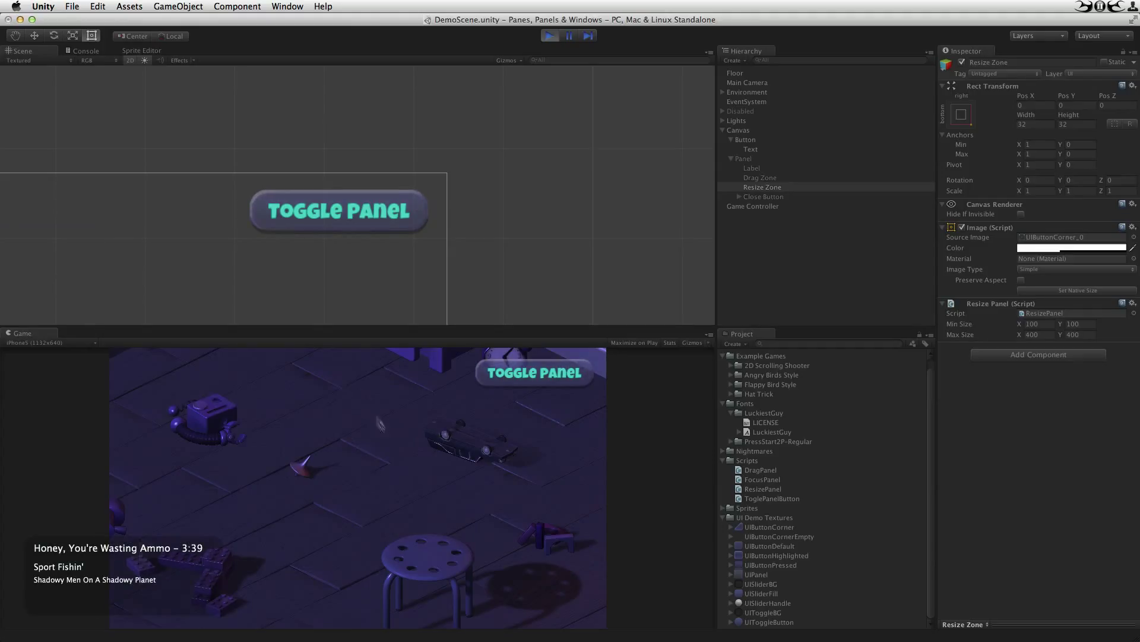